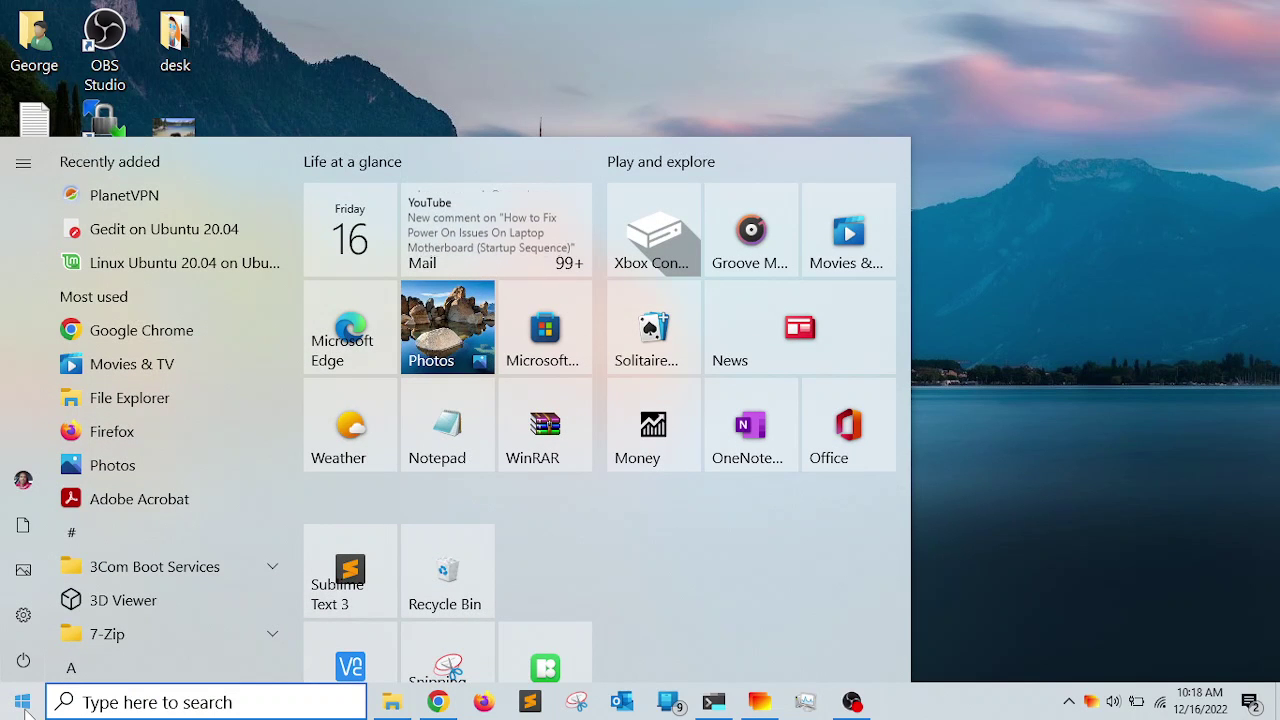
- Search for 'ubuntu' and launch the Ubuntu 20.04 app
click(86, 702)
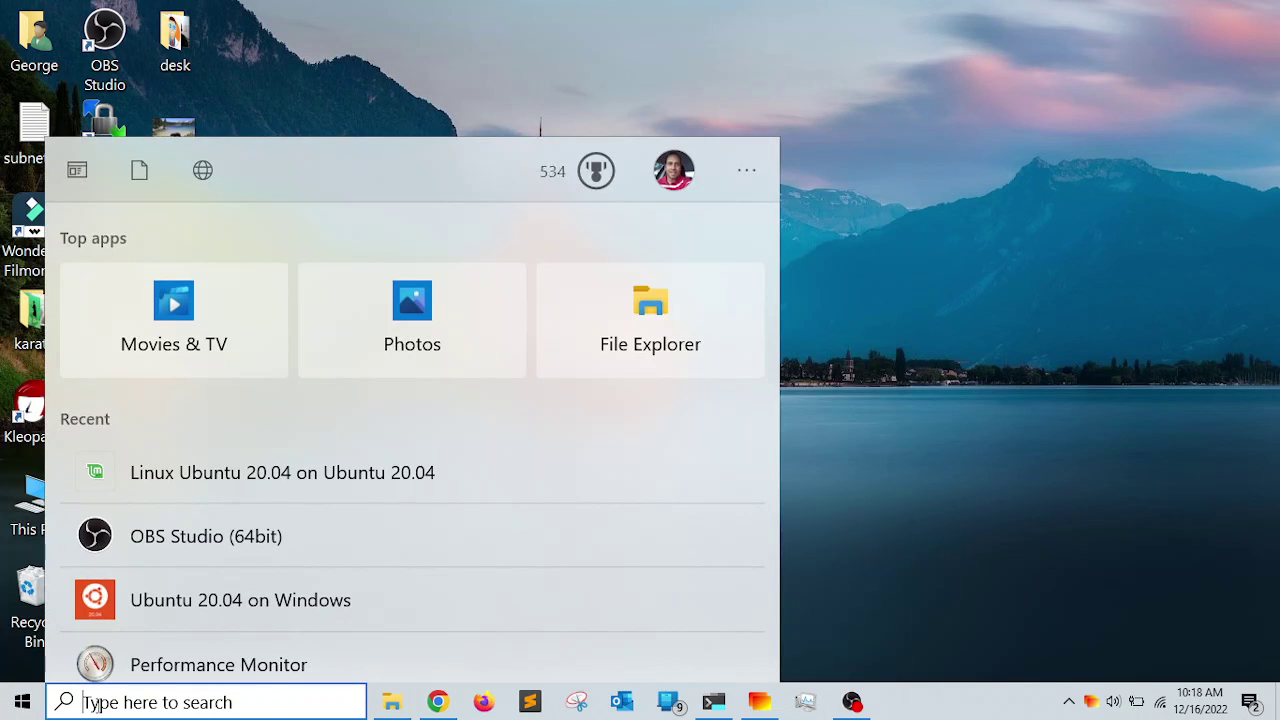
text(ubuntu)
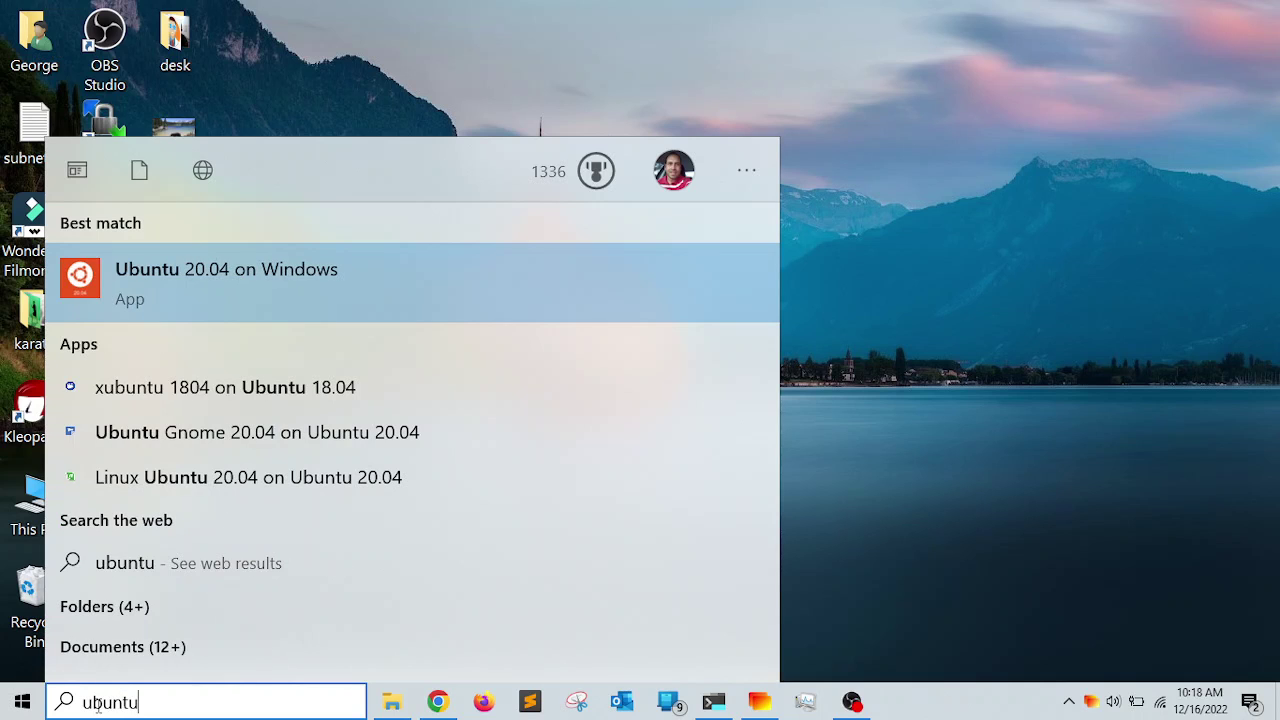
click(231, 280)
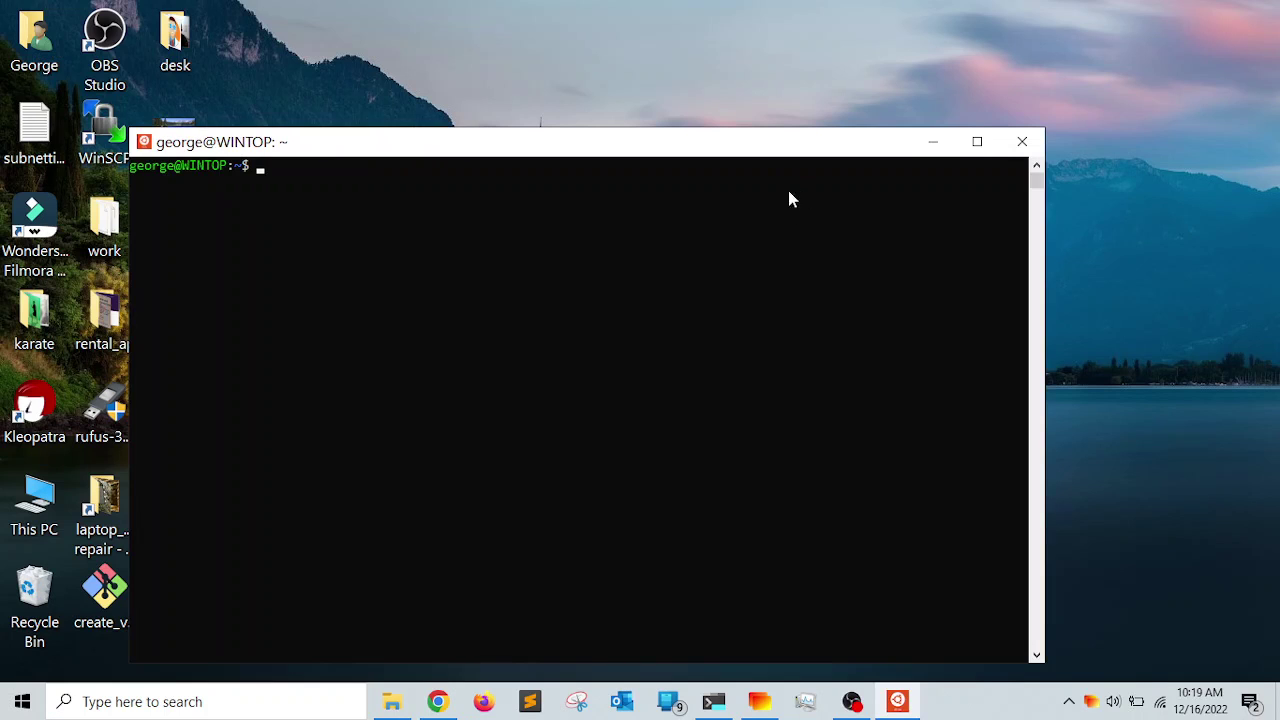
- Drag the Ubuntu terminal window up near the top of the desktop
drag(726, 157, 817, 87)
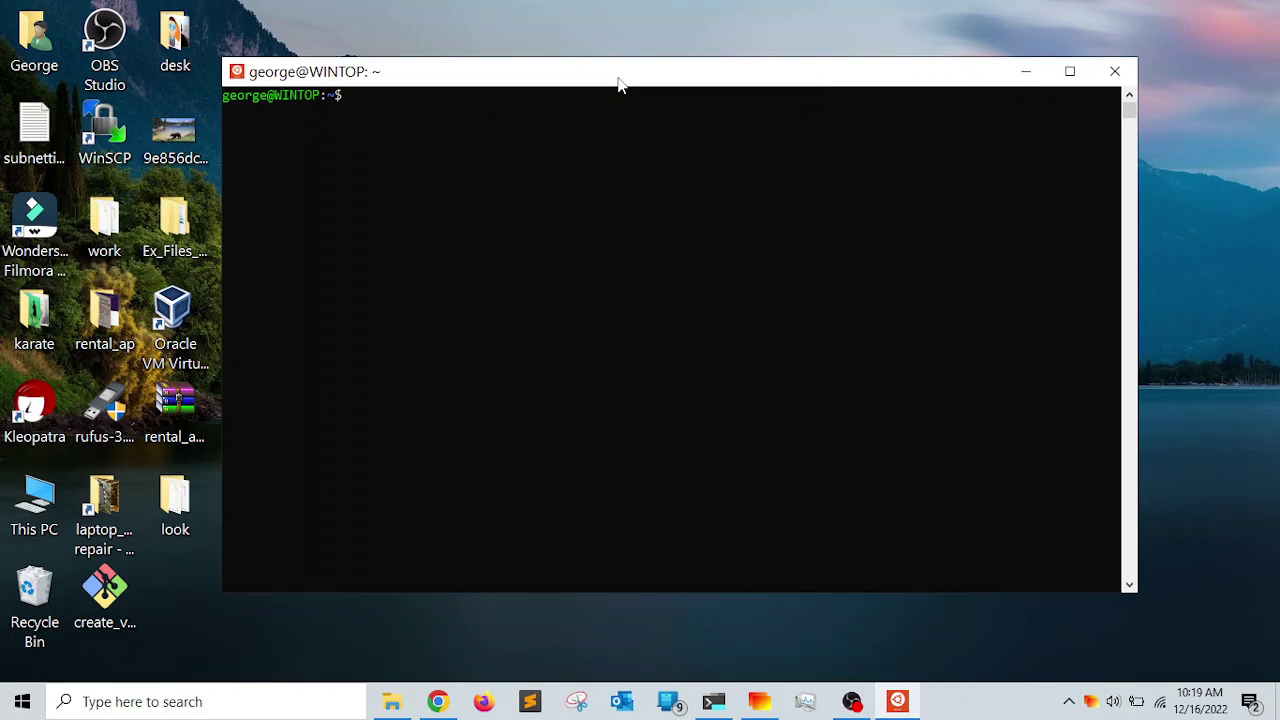
drag(618, 85, 625, 92)
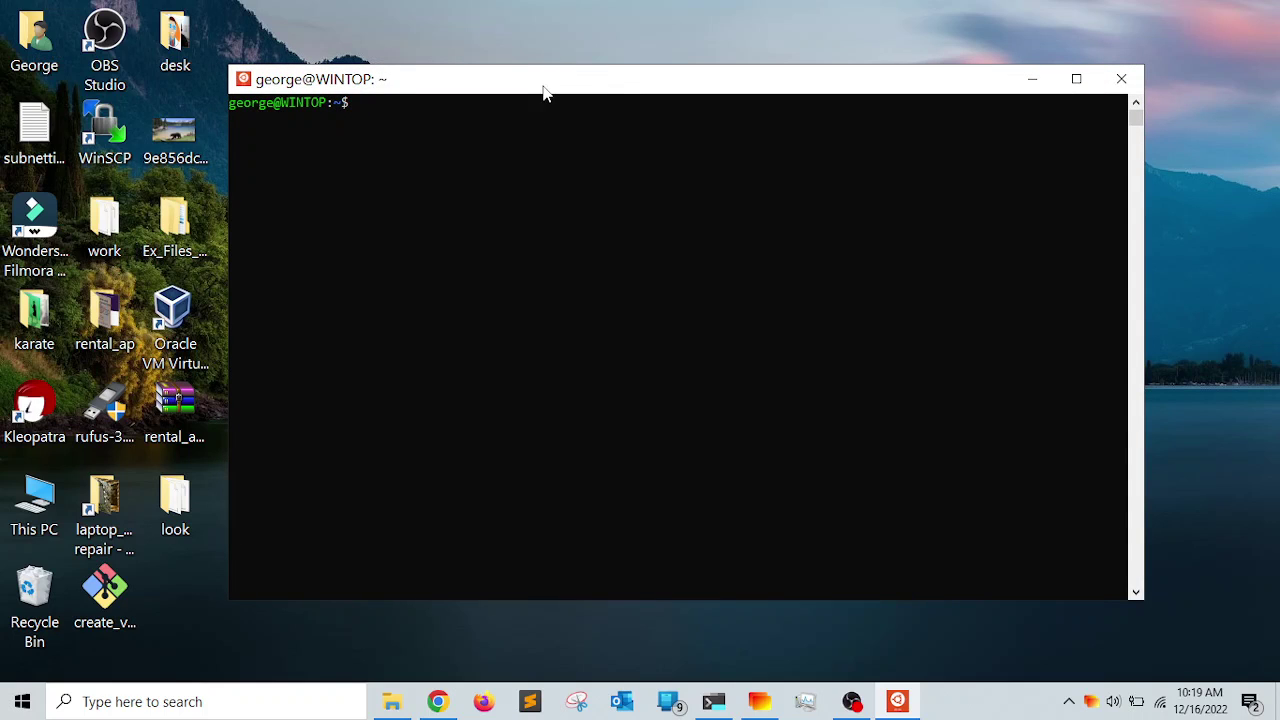
drag(543, 92, 521, 83)
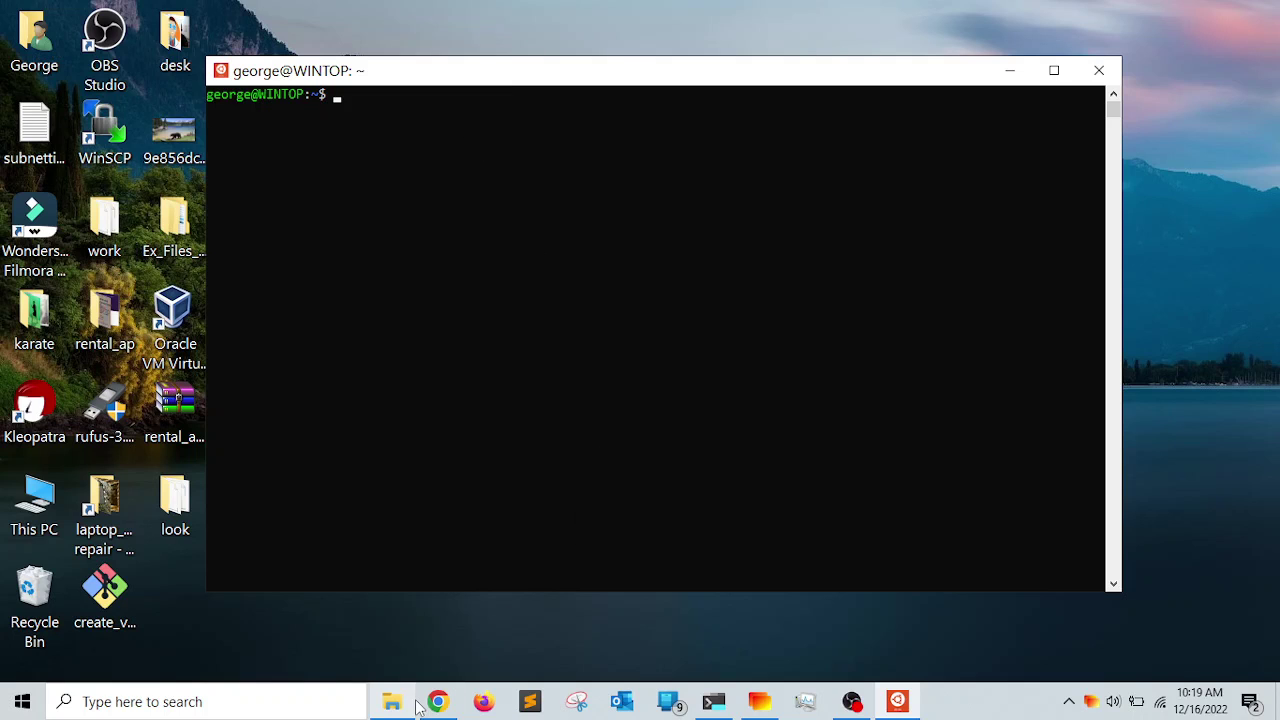
- Bring File Explorer in front of the terminal, position it, and scroll the navigation pane down to Linux
mouse_move(402, 706)
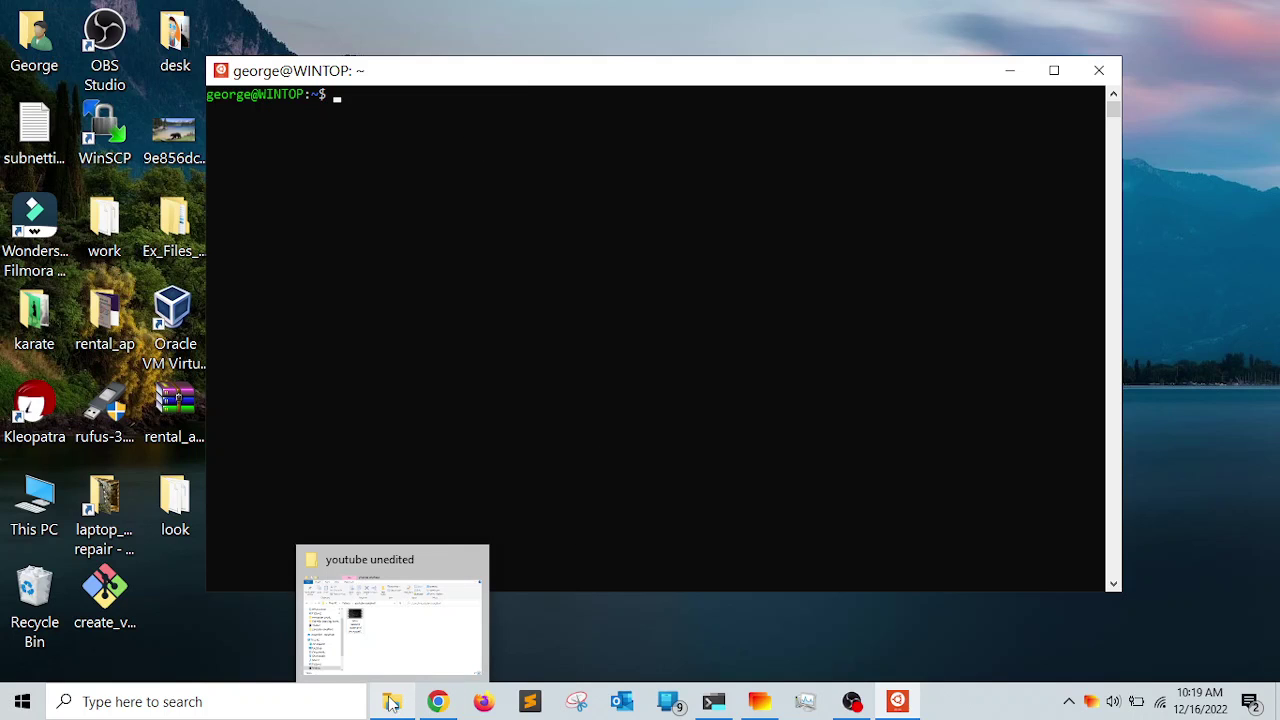
click(407, 633)
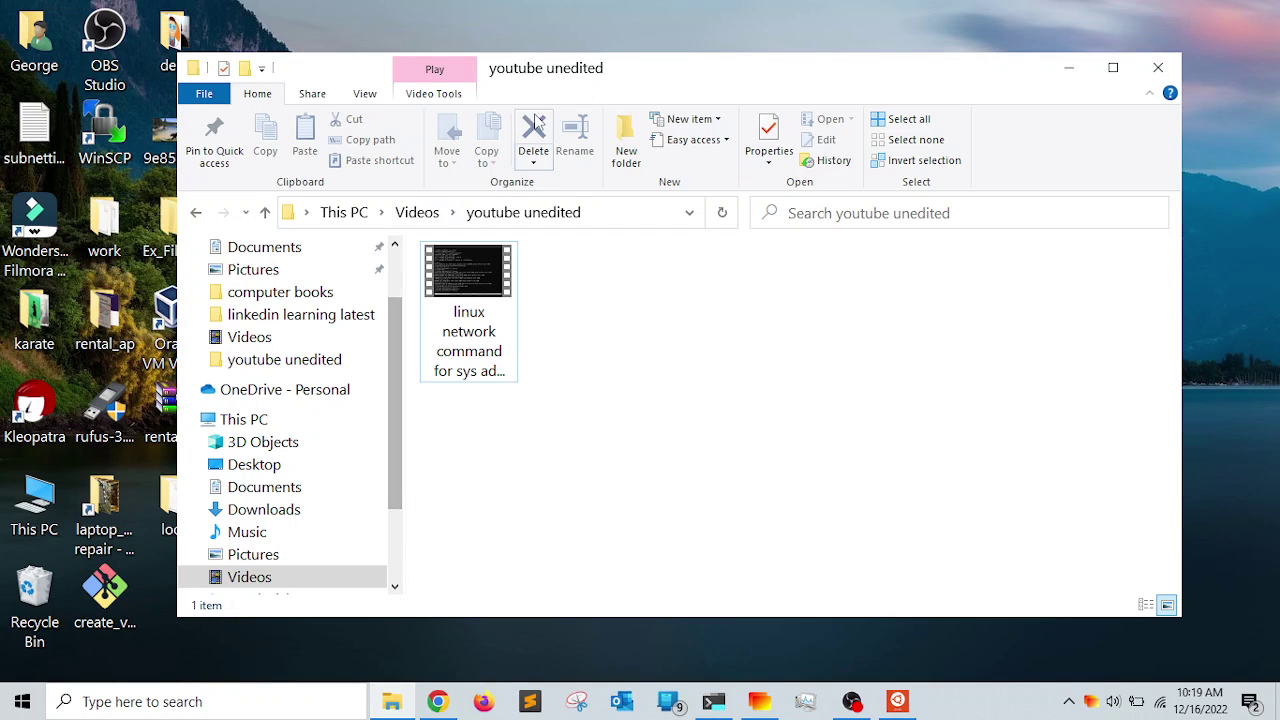
drag(640, 78, 601, 87)
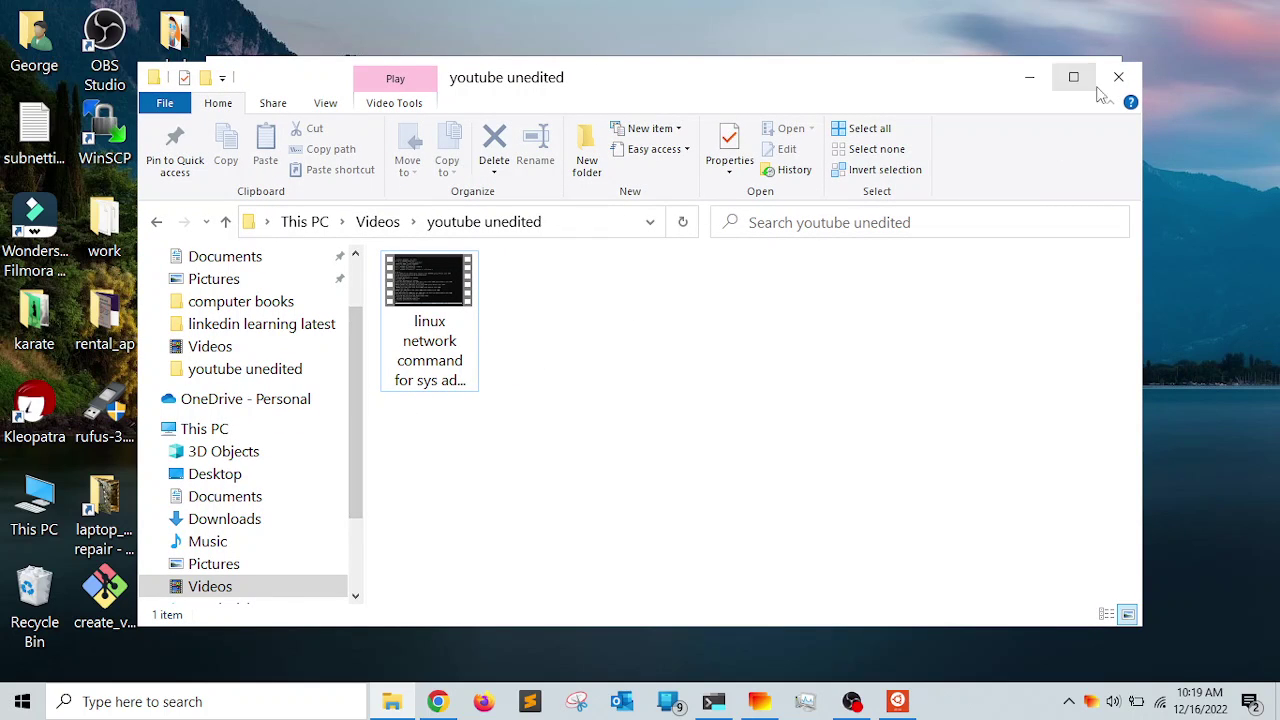
click(1029, 77)
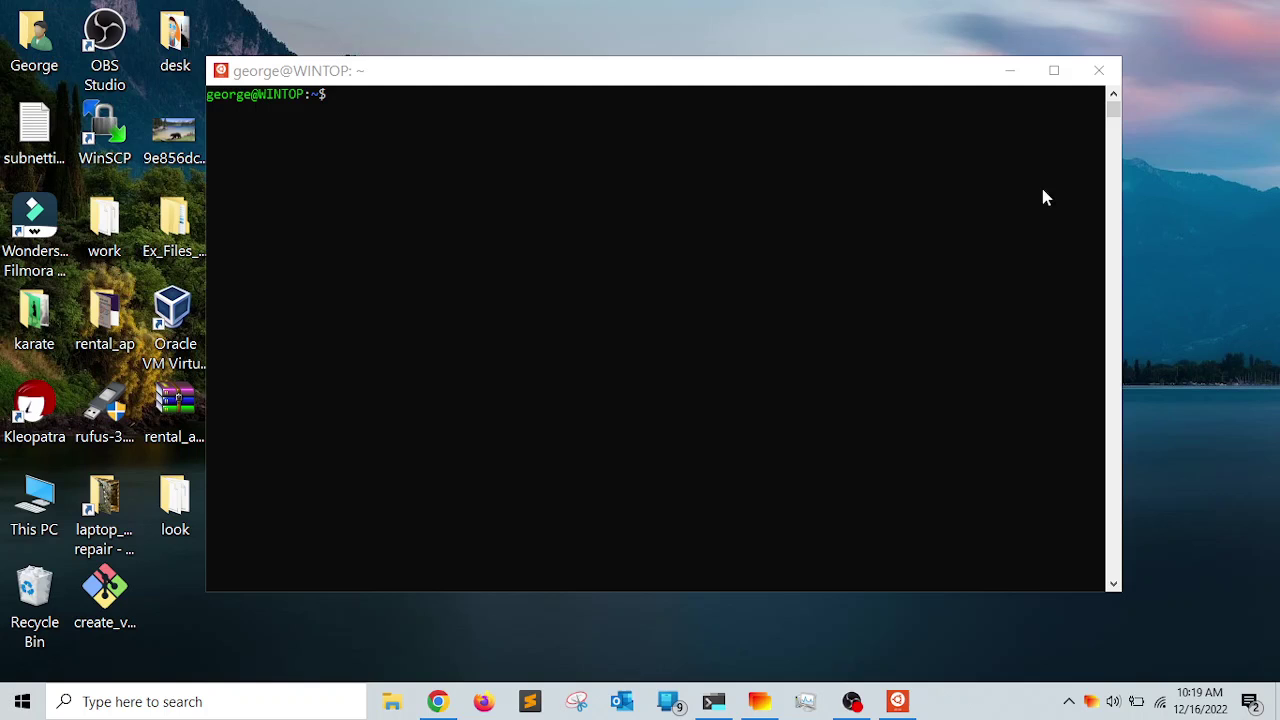
click(393, 703)
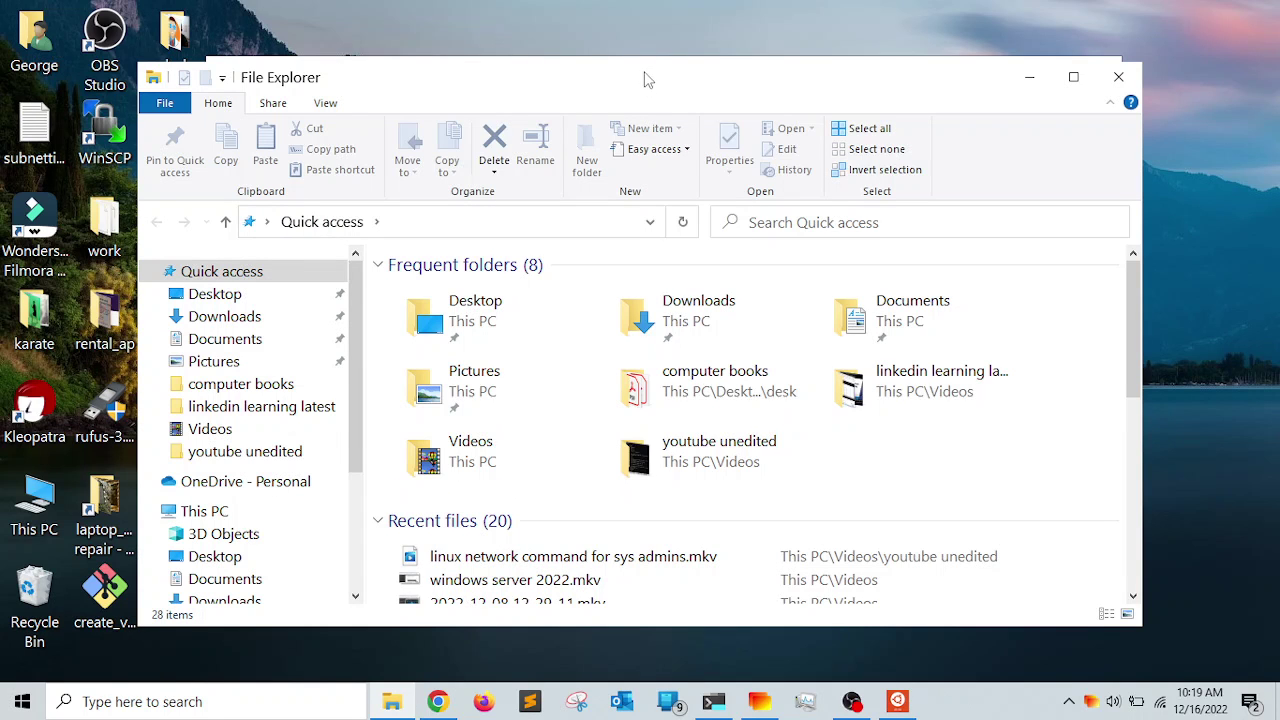
drag(645, 78, 638, 56)
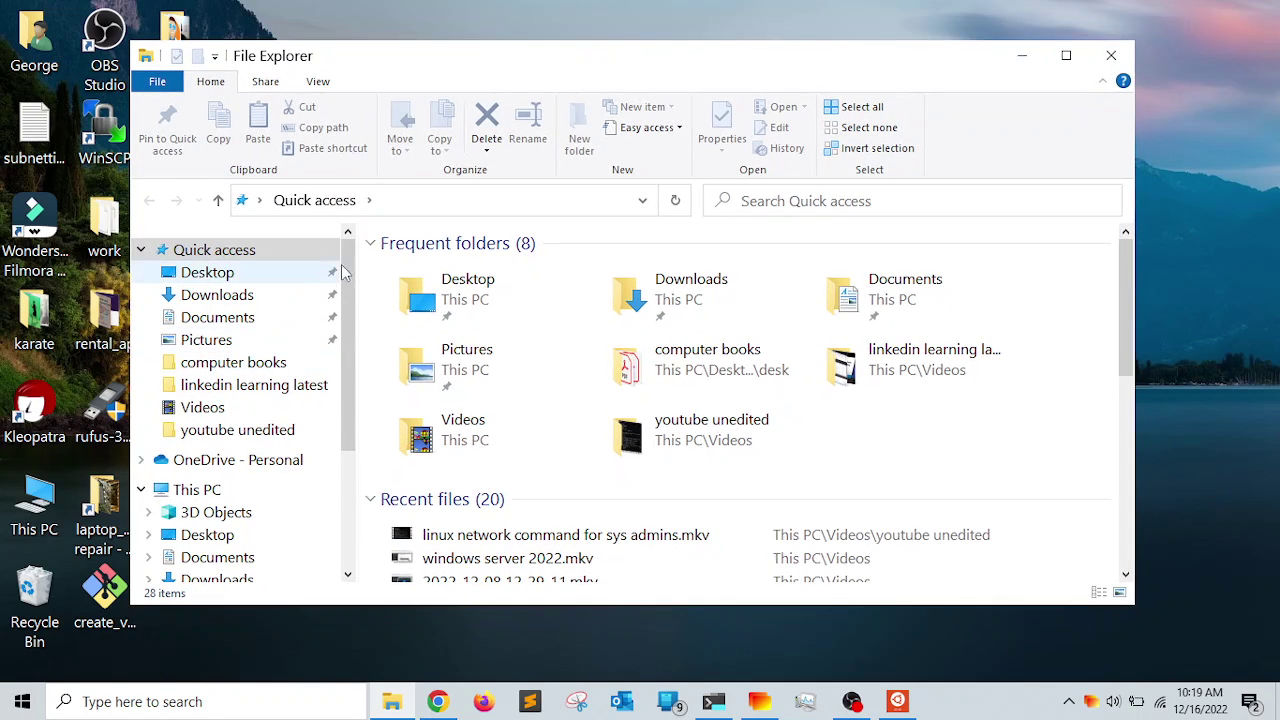
scroll(341, 264, down, 3)
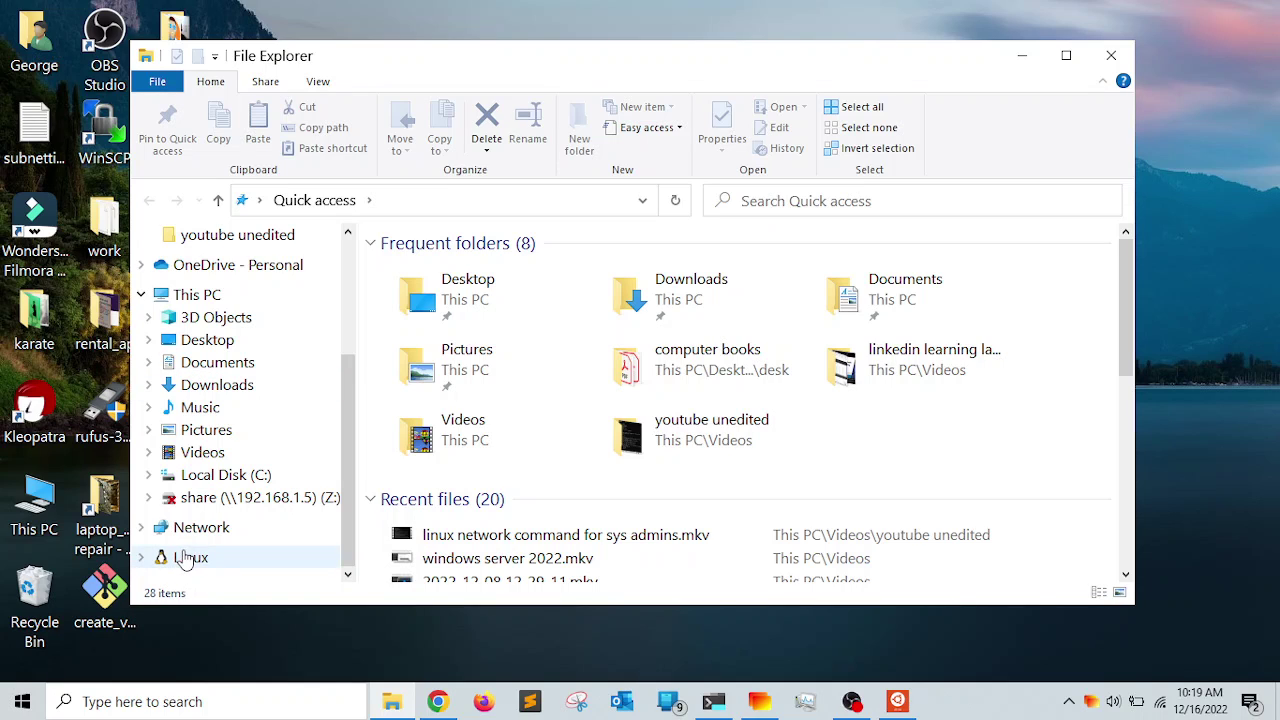
- Open the Linux location in File Explorer and rearrange the terminal and Explorer windows
click(186, 563)
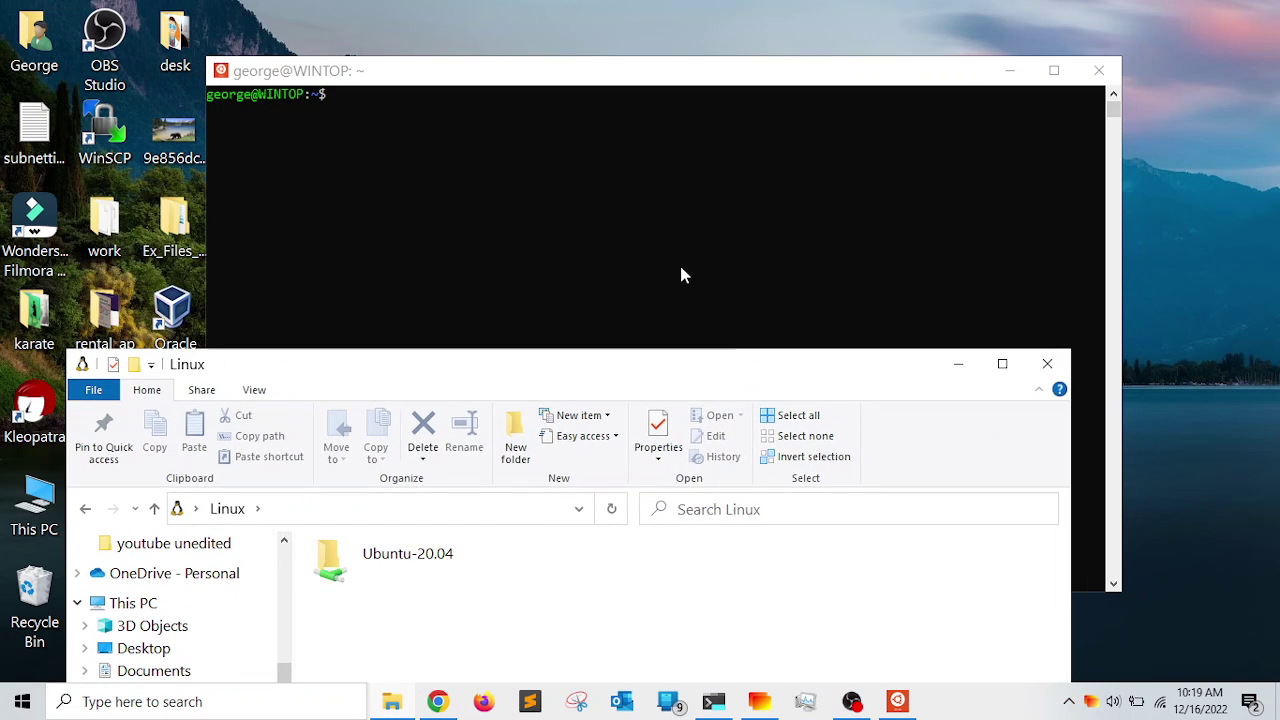
drag(586, 77, 642, 59)
click(392, 701)
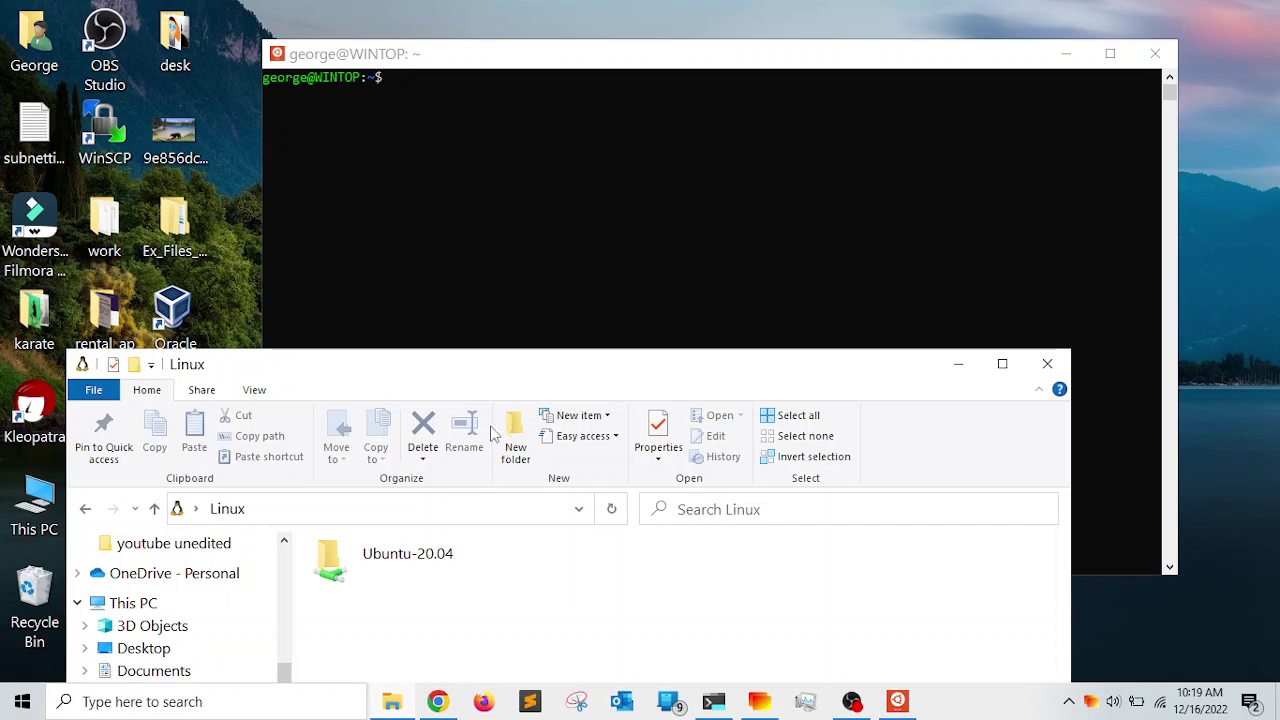
drag(505, 380, 600, 75)
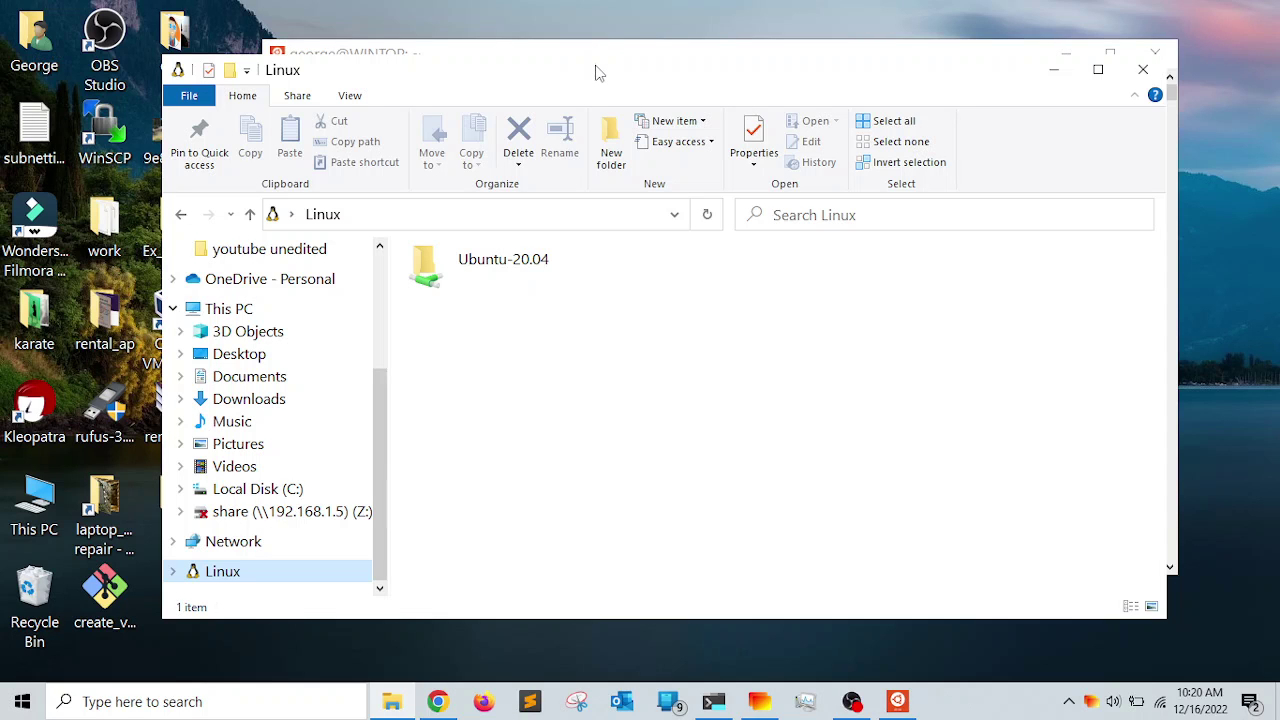
drag(597, 72, 619, 52)
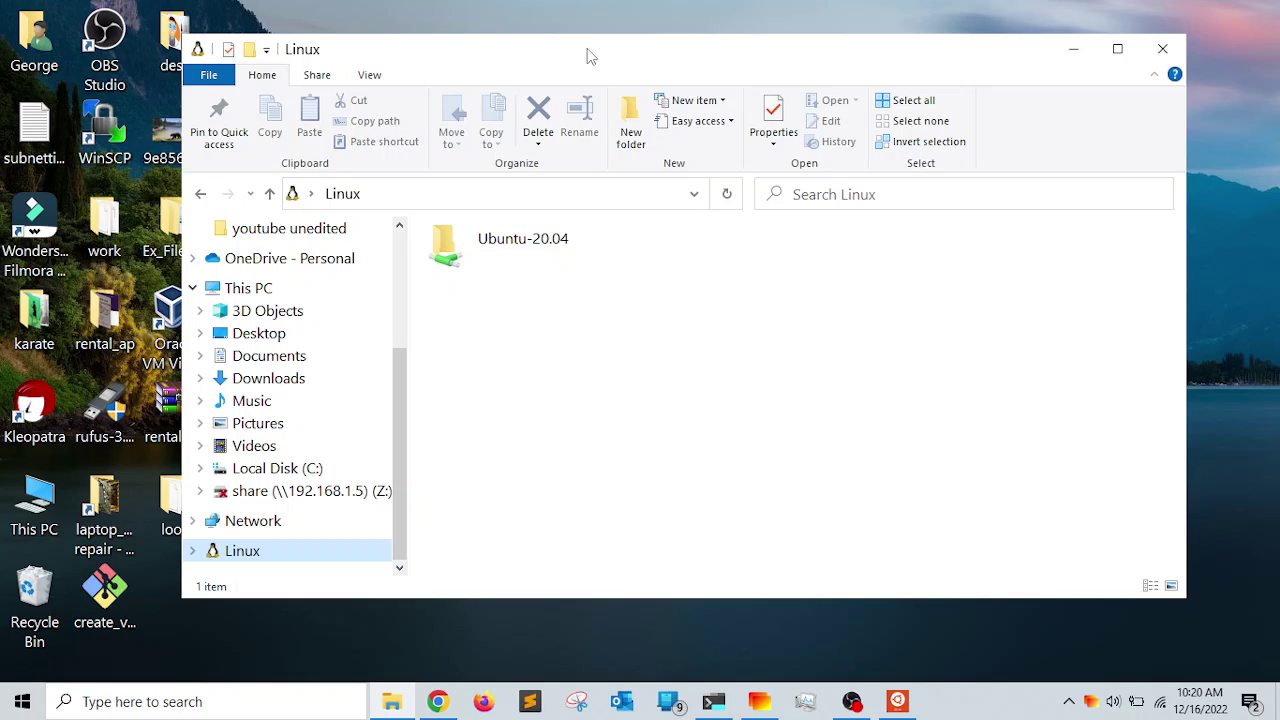
drag(586, 55, 577, 62)
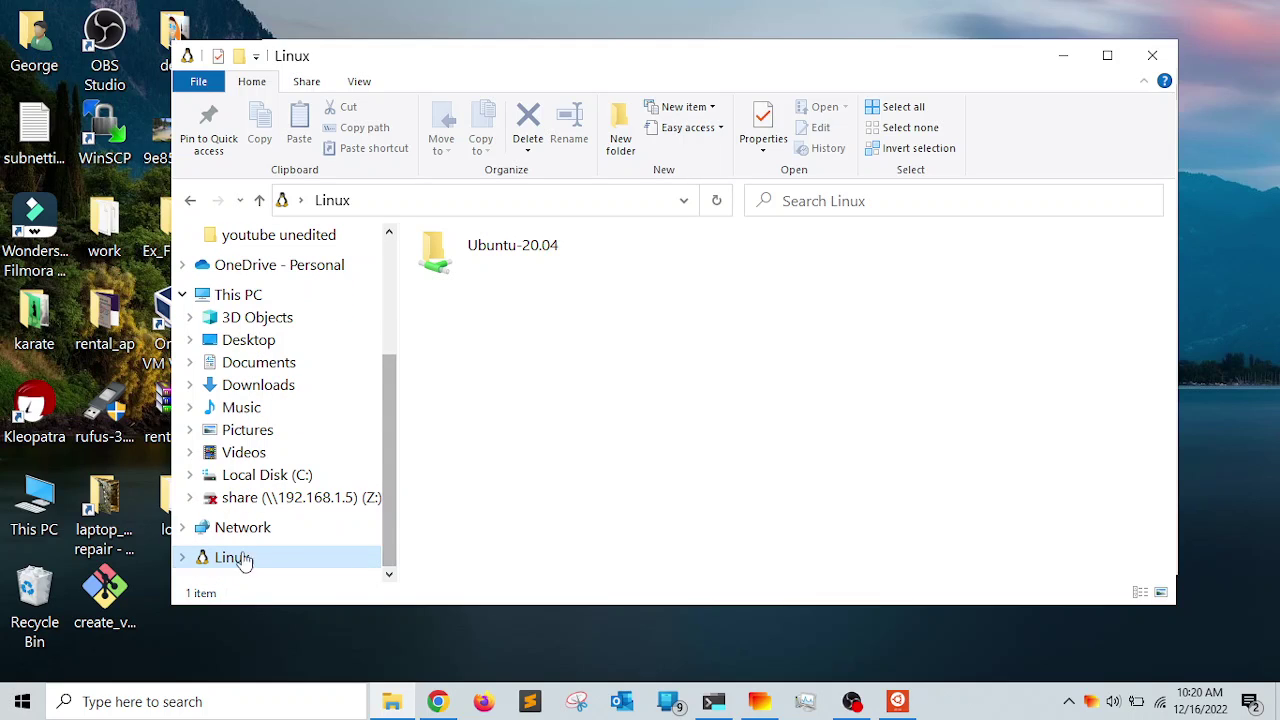
- Maximize Explorer and navigate into Ubuntu-20.04, then home, then the user's own folder
double_click(501, 262)
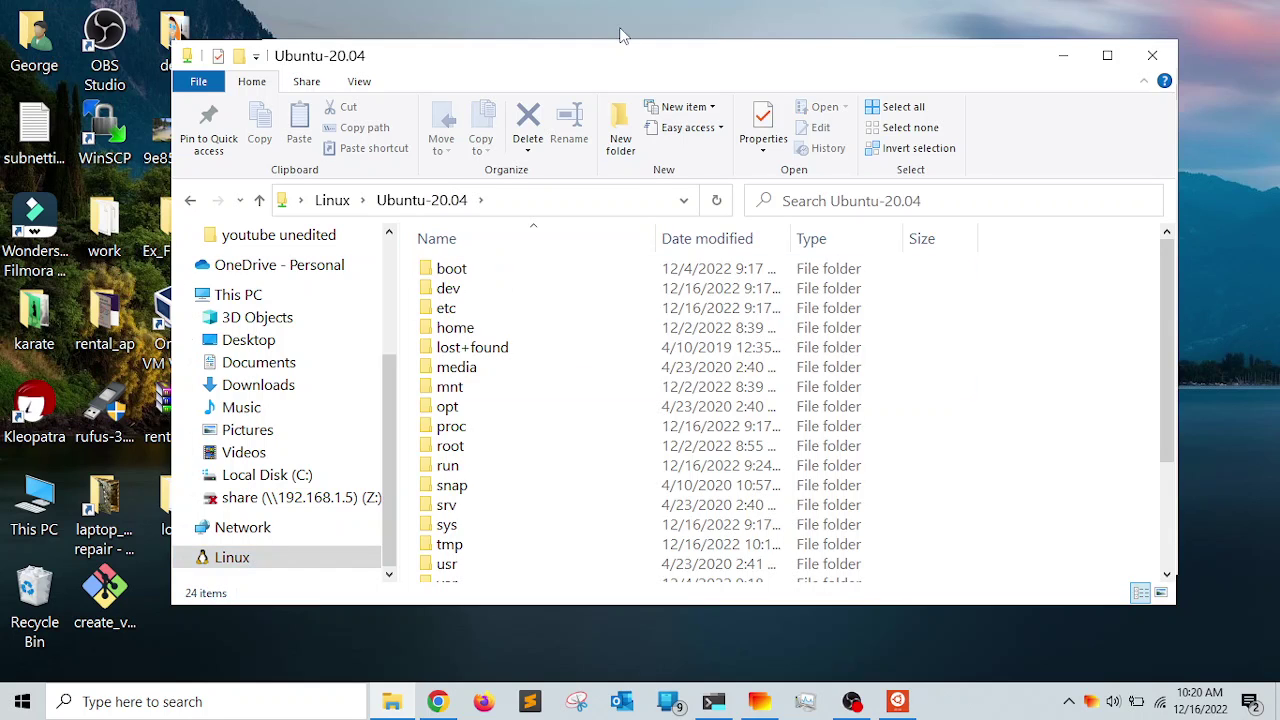
drag(618, 64, 594, 9)
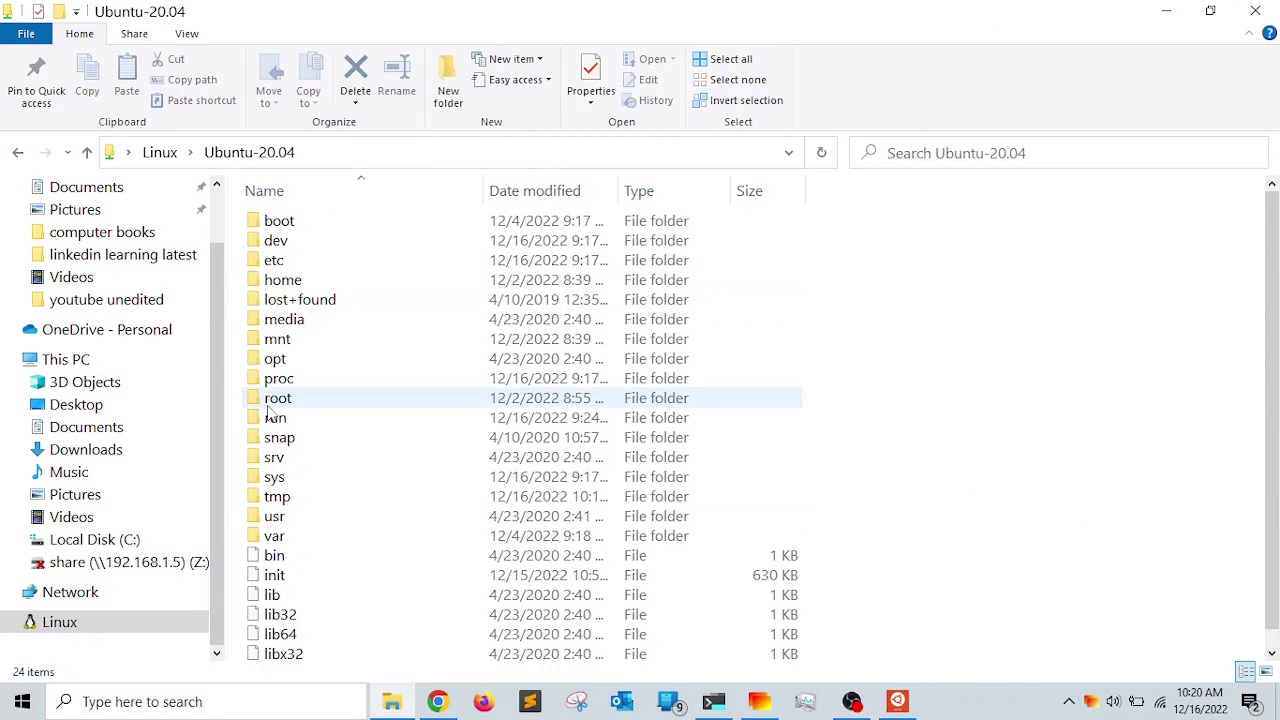
double_click(281, 287)
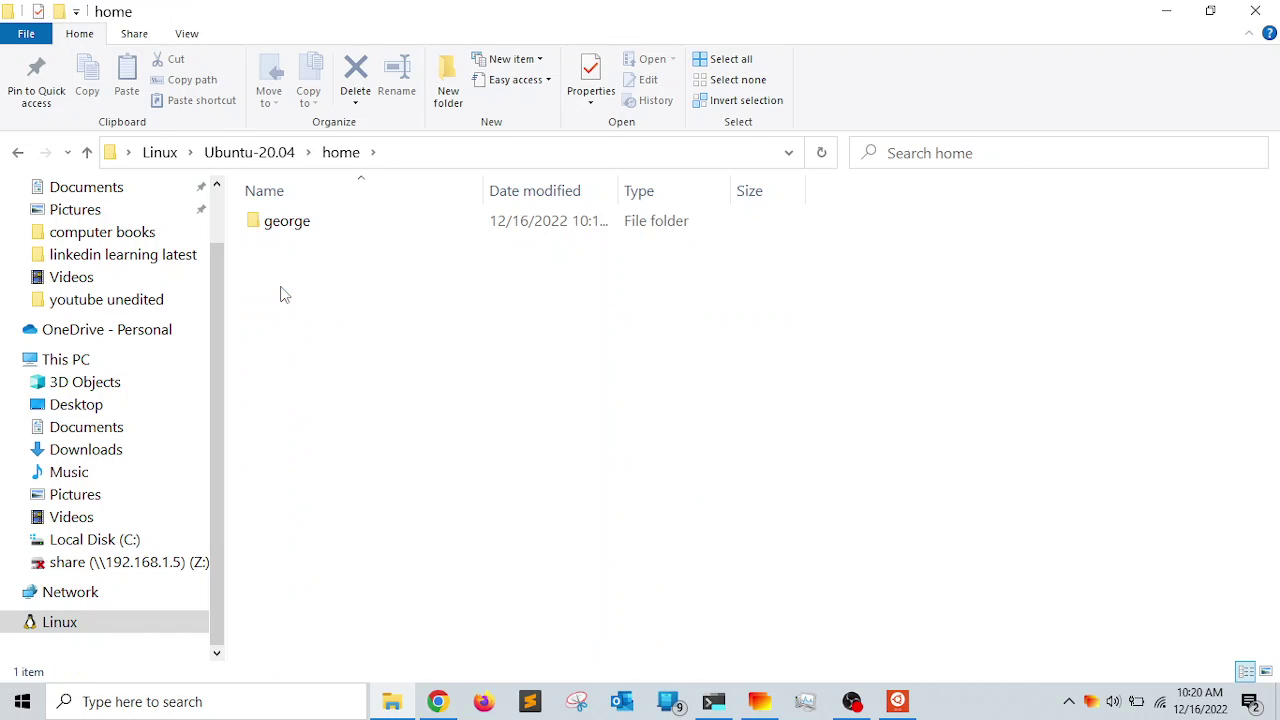
double_click(295, 225)
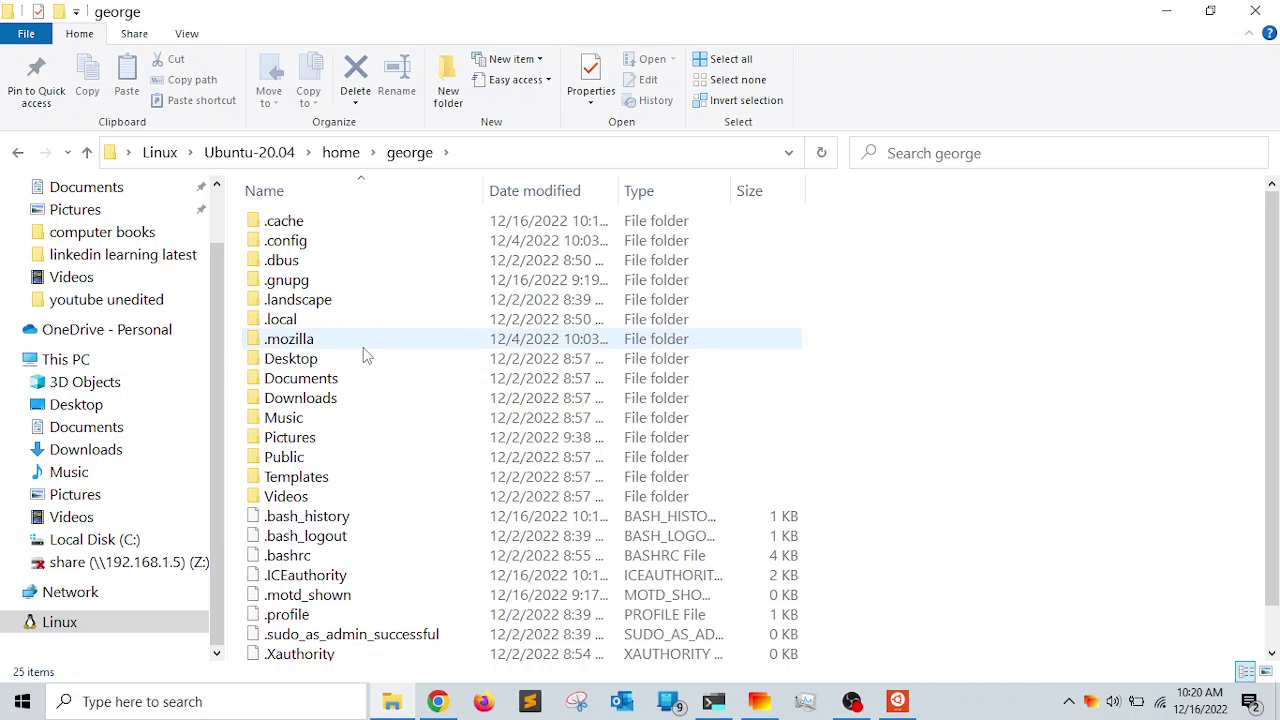
- Create a new folder named test there, then minimize File Explorer
right_click(915, 582)
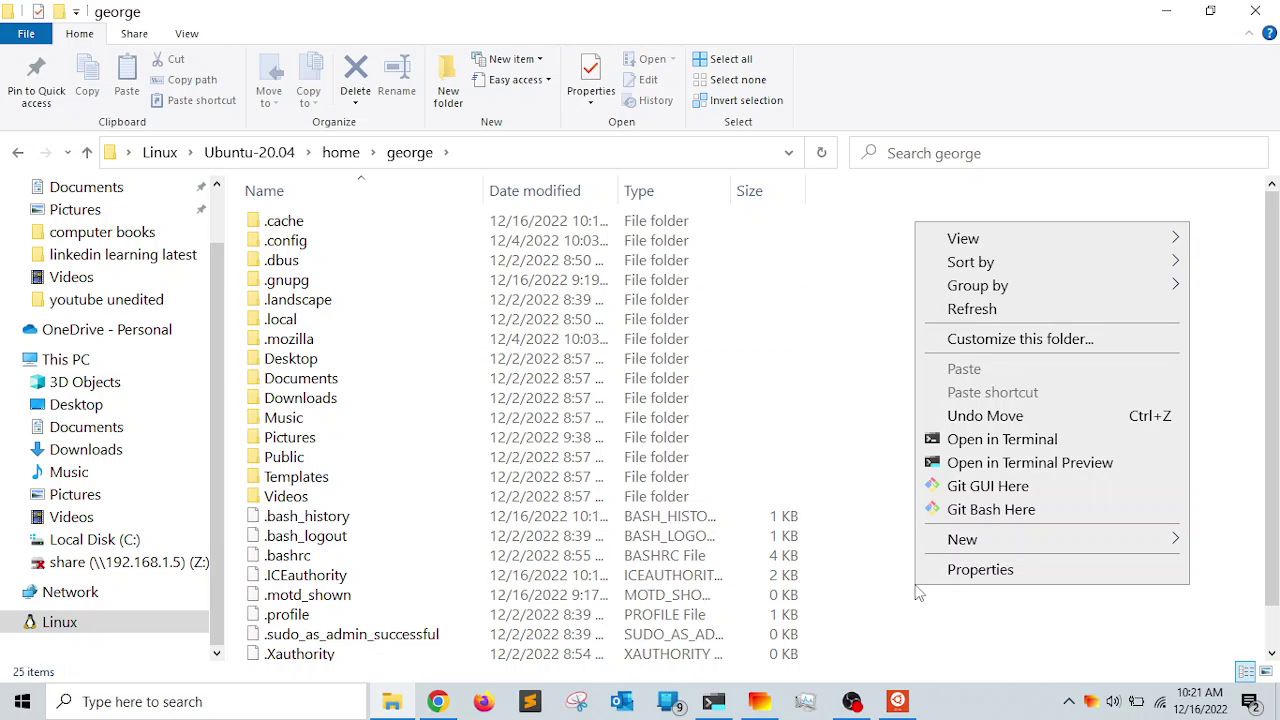
mouse_move(997, 549)
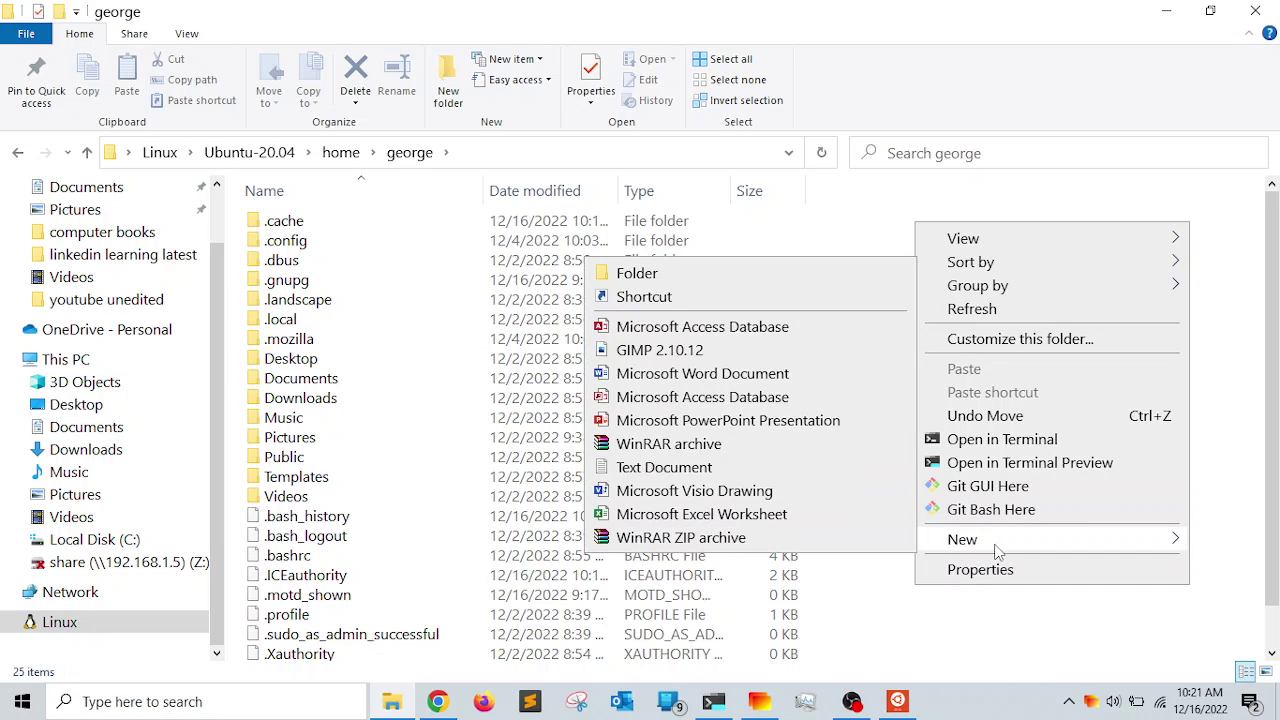
click(677, 274)
text(test)
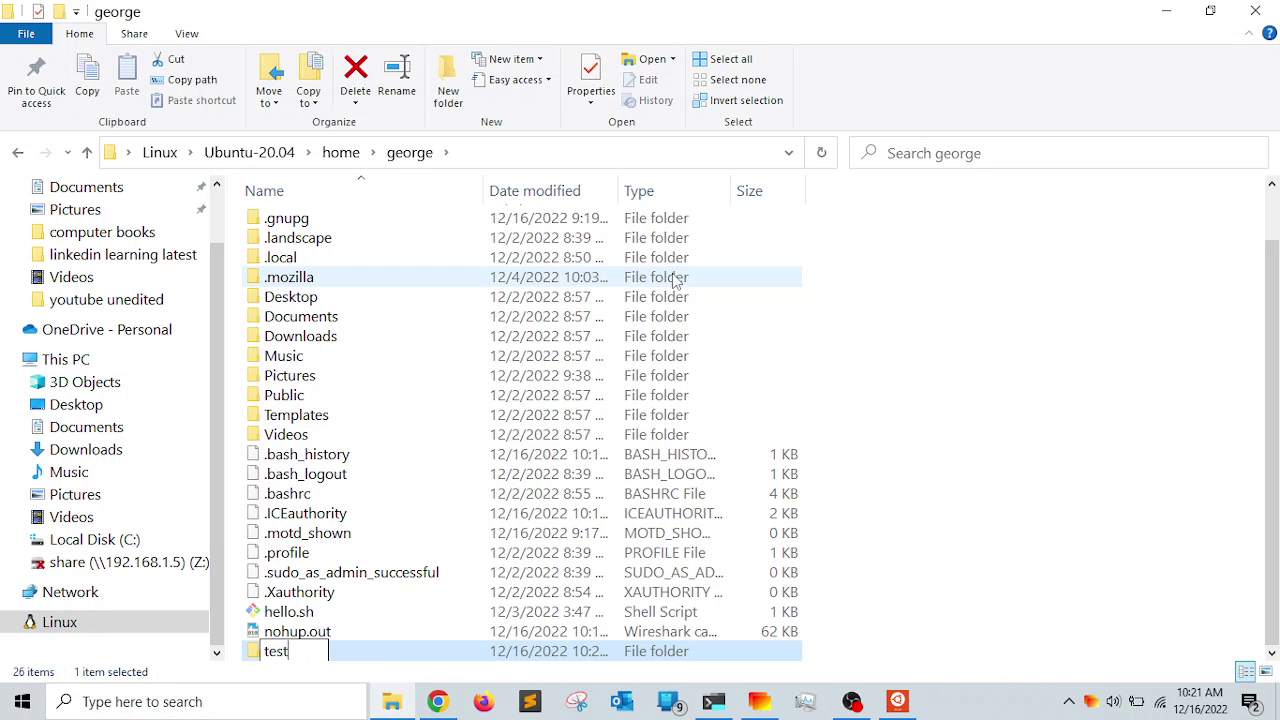
key(Return)
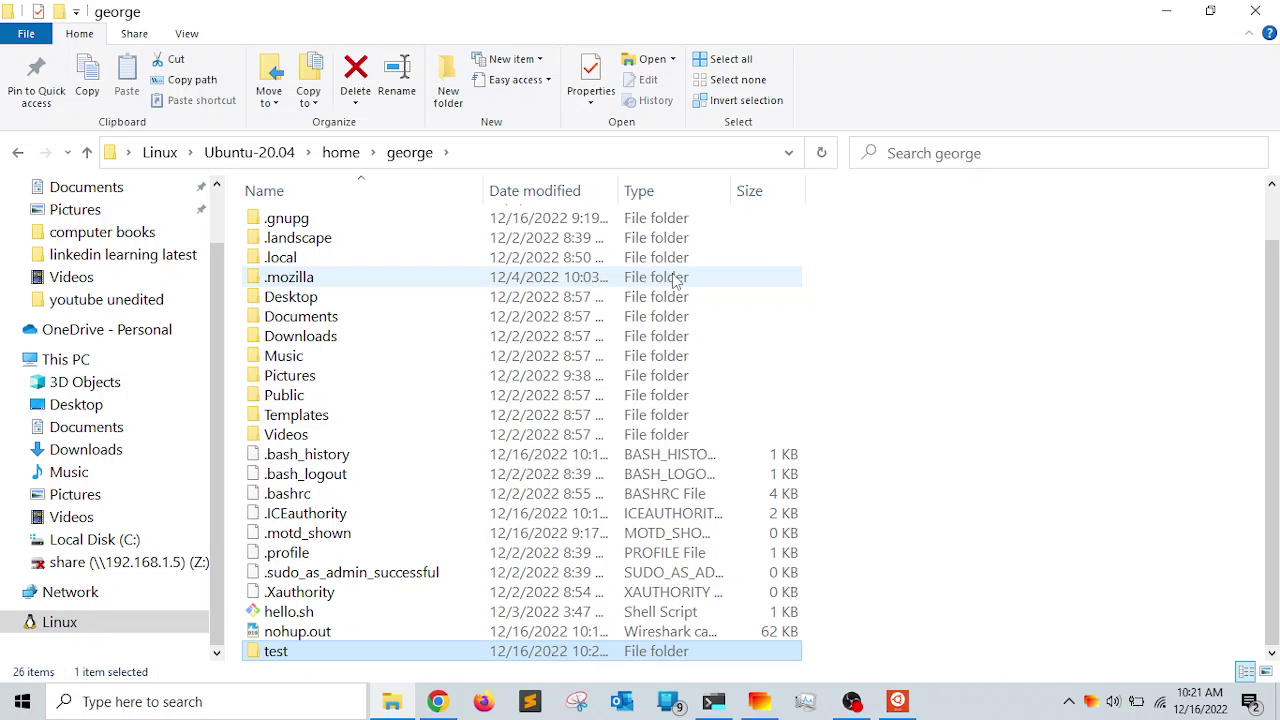
click(1166, 11)
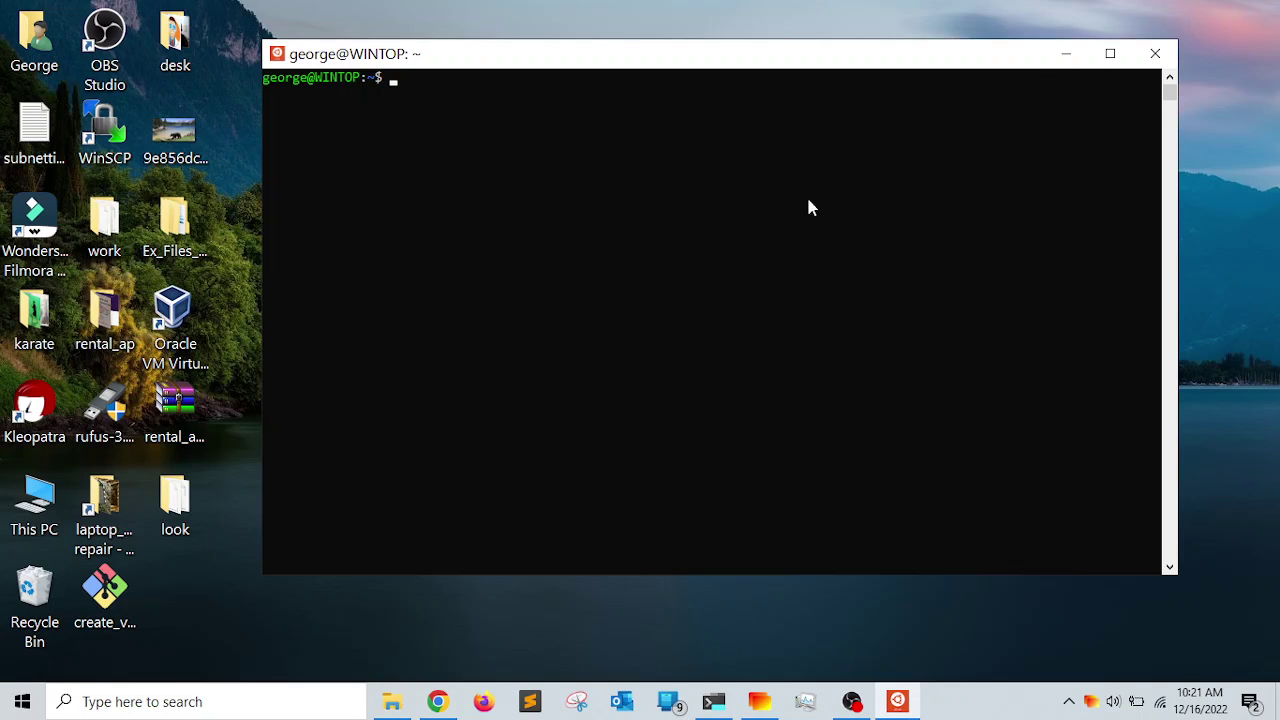
- In Windows Terminal's Ubuntu tab, clear the screen and run ls -l, highlighting the test folder line
click(714, 703)
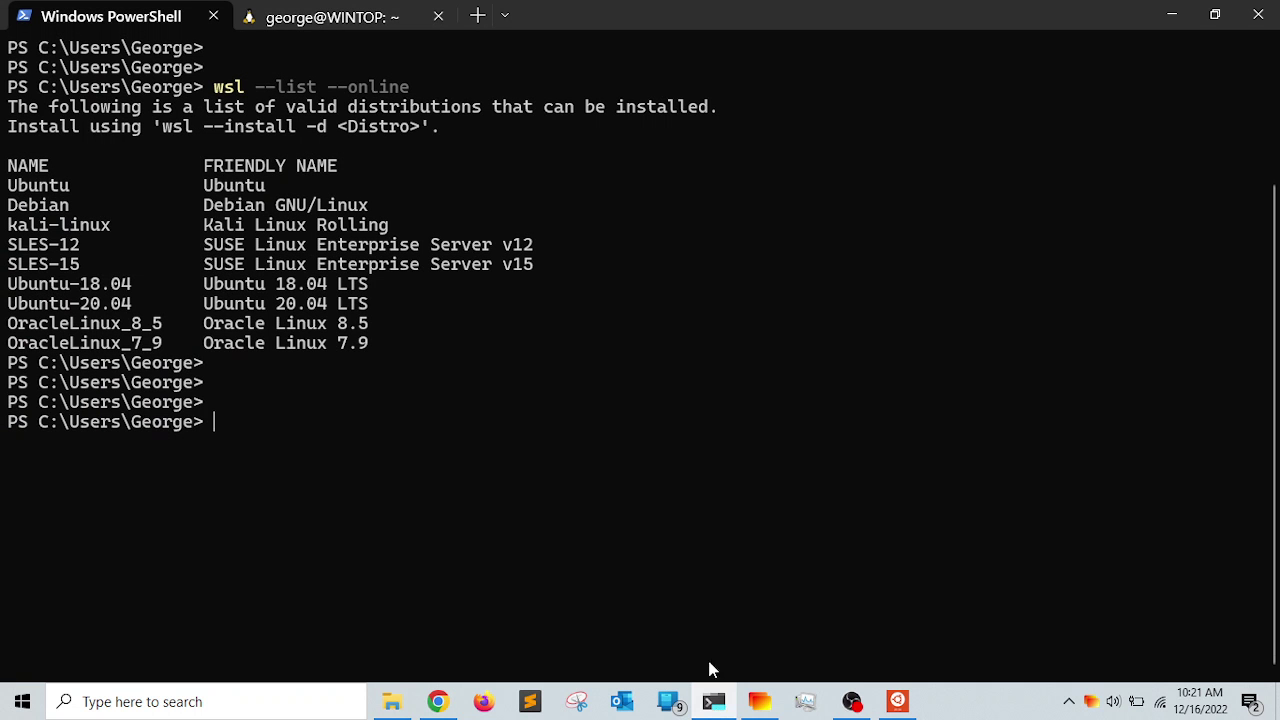
click(285, 16)
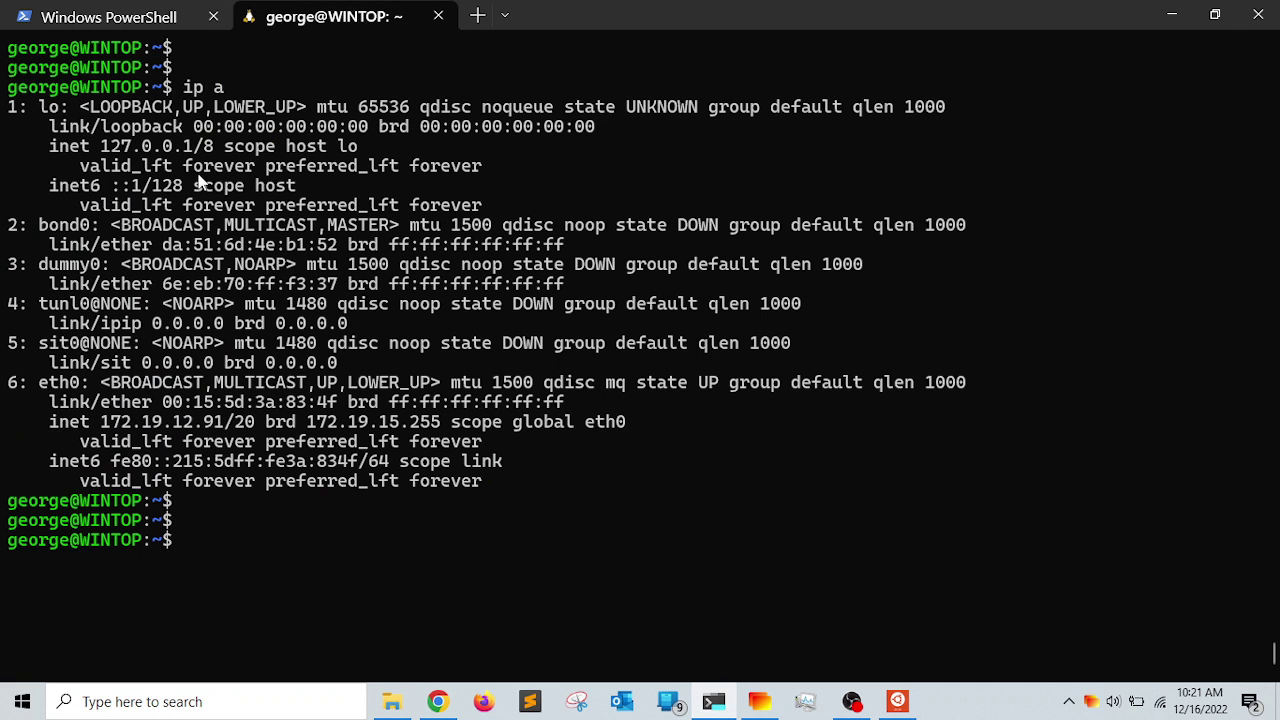
key(ctrl+l)
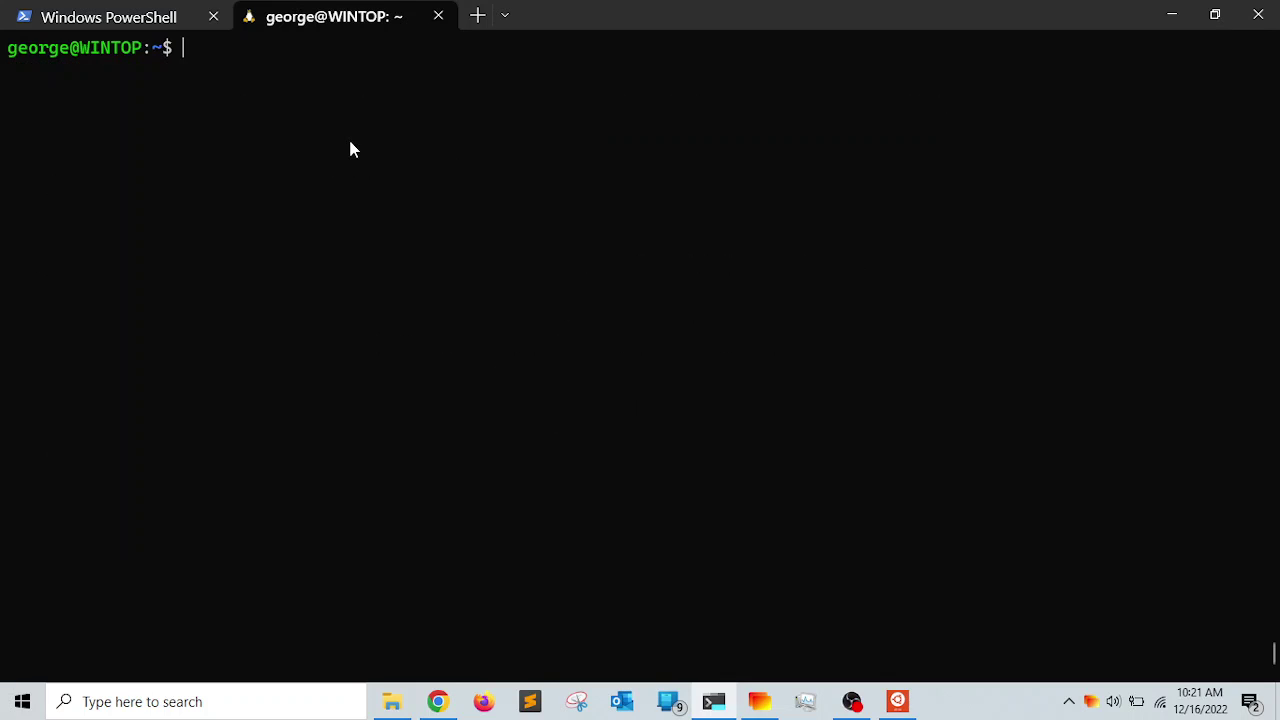
key(Return)
key(Return)
text(l)
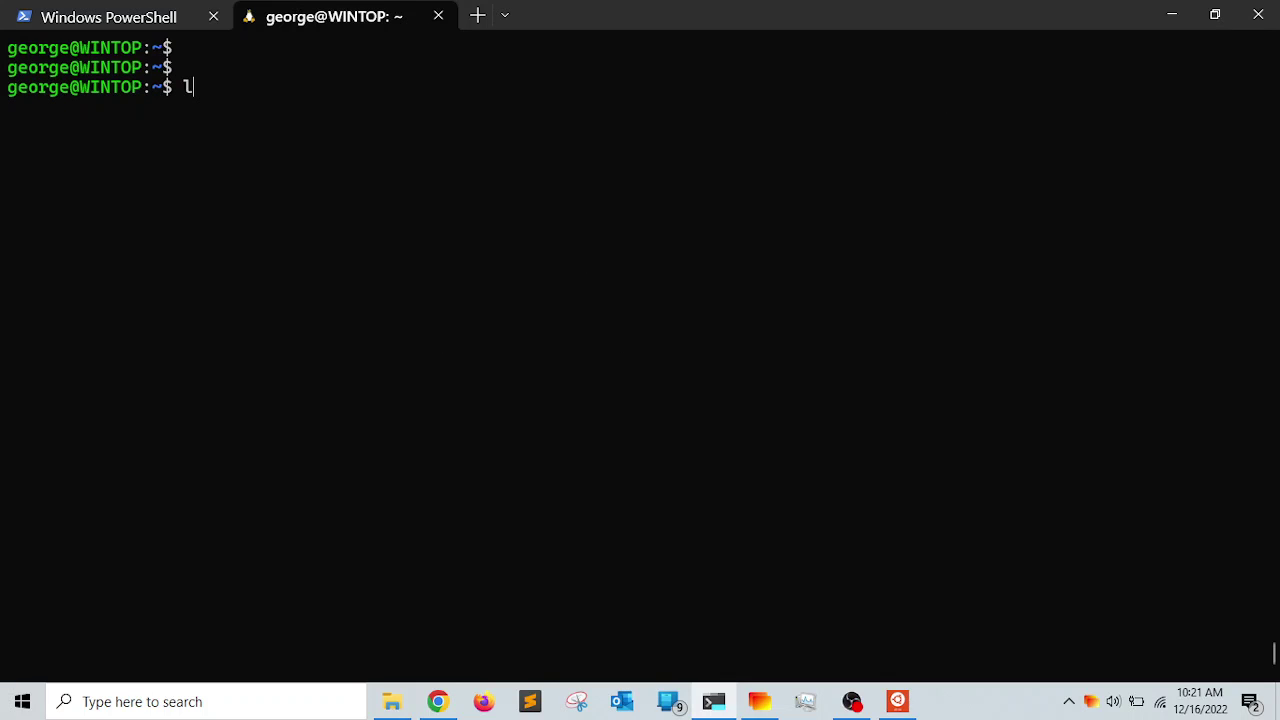
text(s -l)
key(Return)
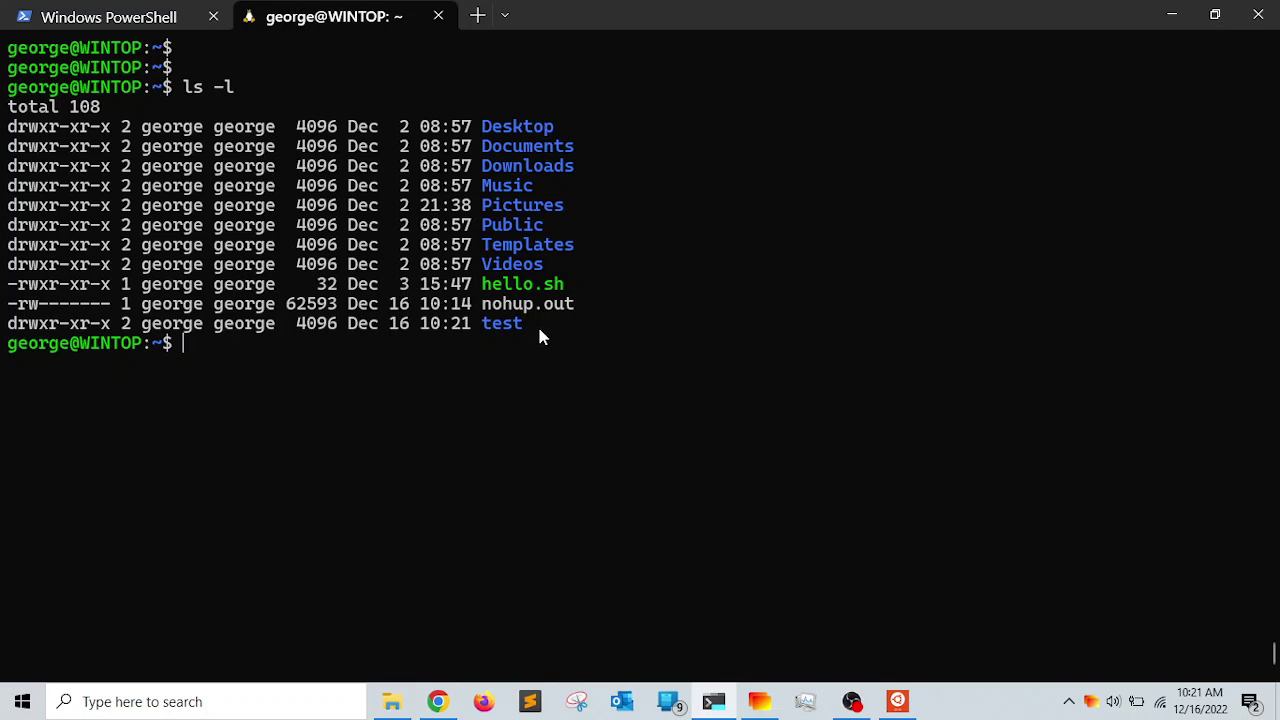
drag(540, 333, 16, 328)
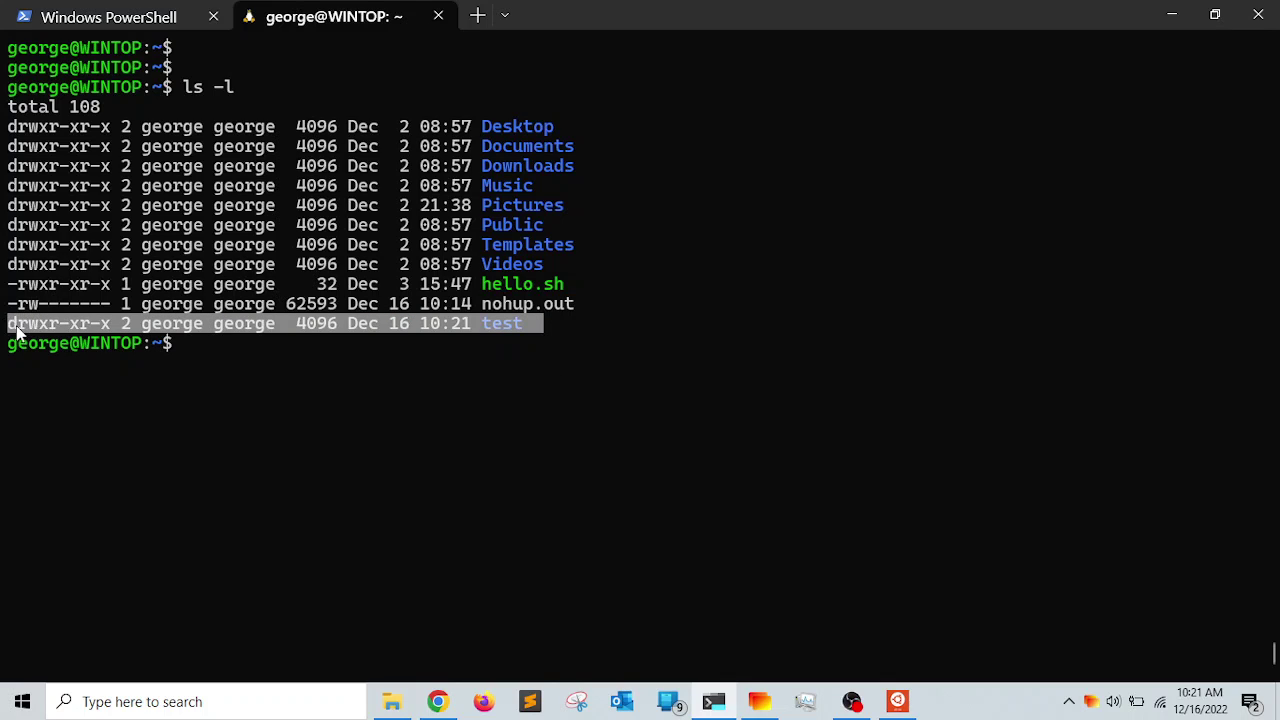
right_click(187, 350)
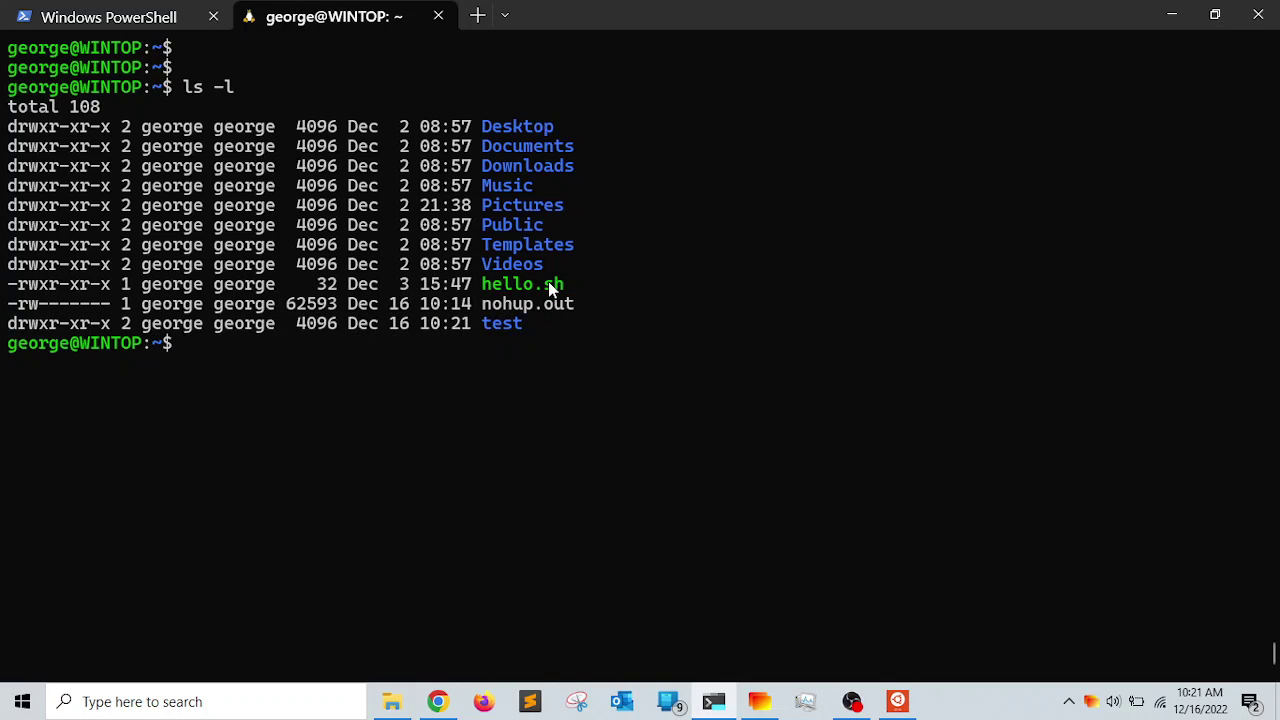
- Create an empty file with touch hello.txt
key(Return)
key(Return)
text(mkdi)
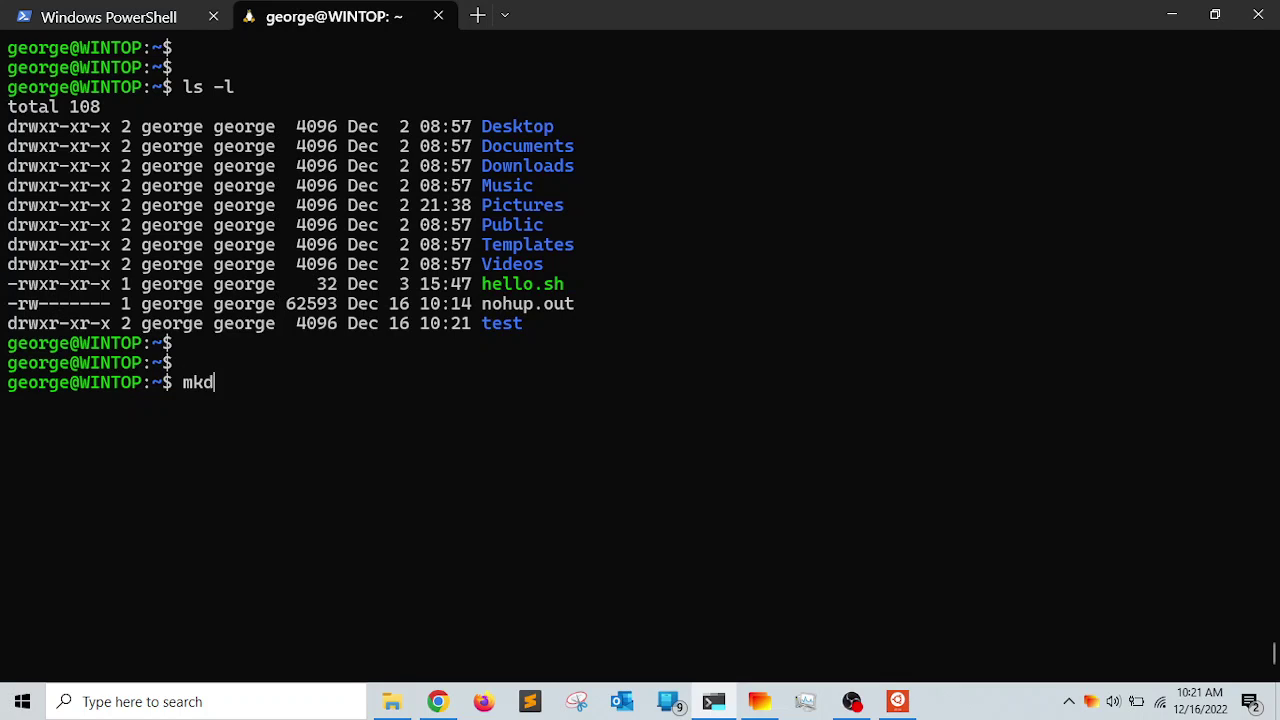
key(BackSpace)
key(BackSpace)
key(BackSpace)
key(BackSpace)
text(touch hello)
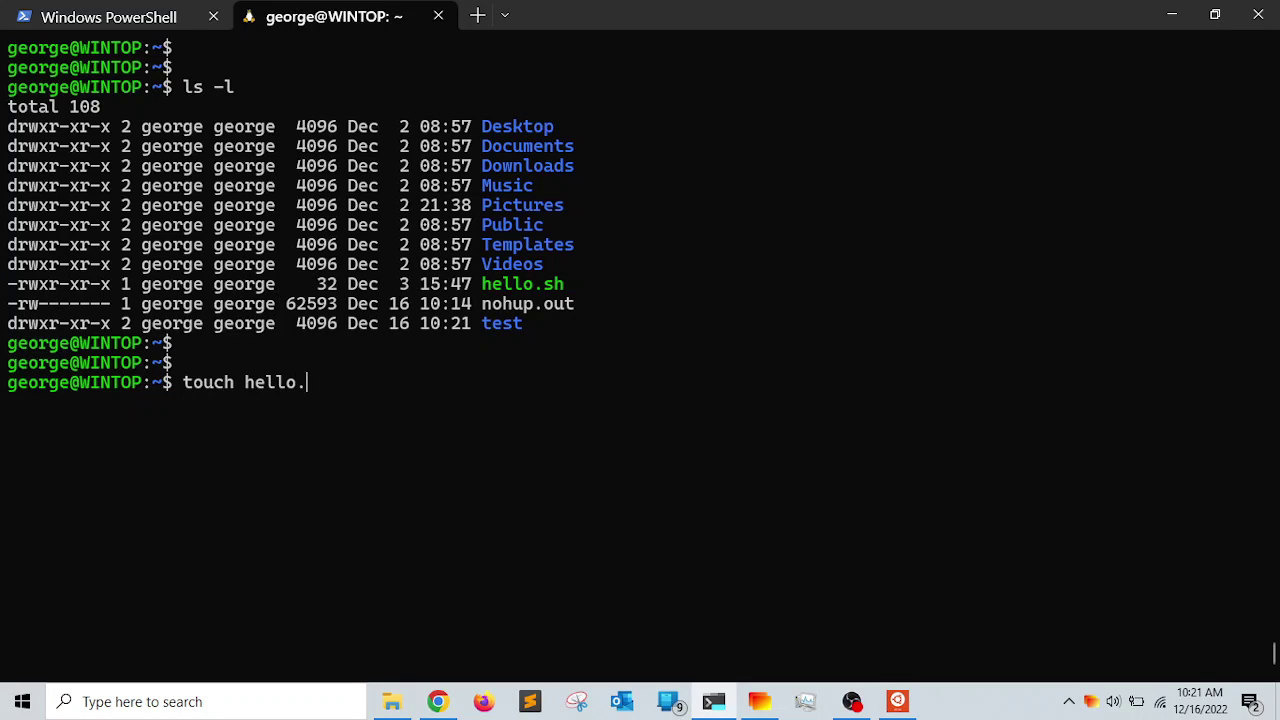
text(.txt)
key(Return)
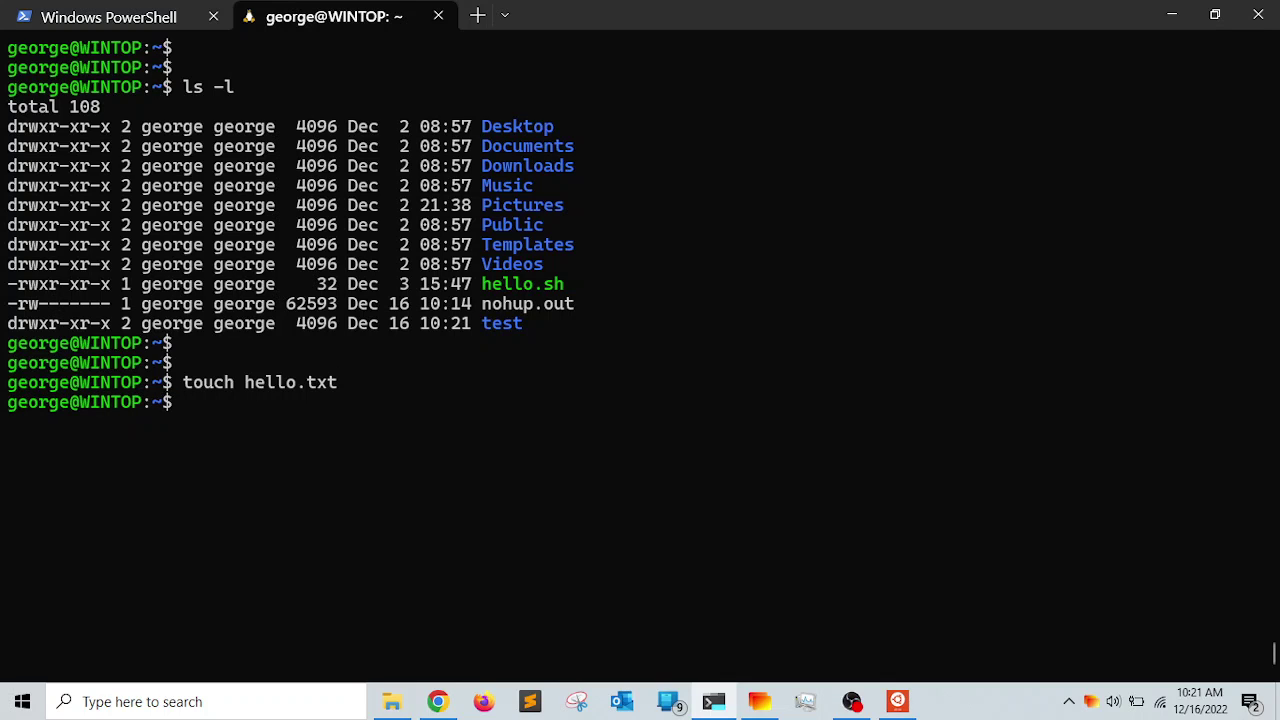
- Browse the home folder files in File Explorer, selecting hello.sh and .bash_logout; no hello.txt yet
click(393, 701)
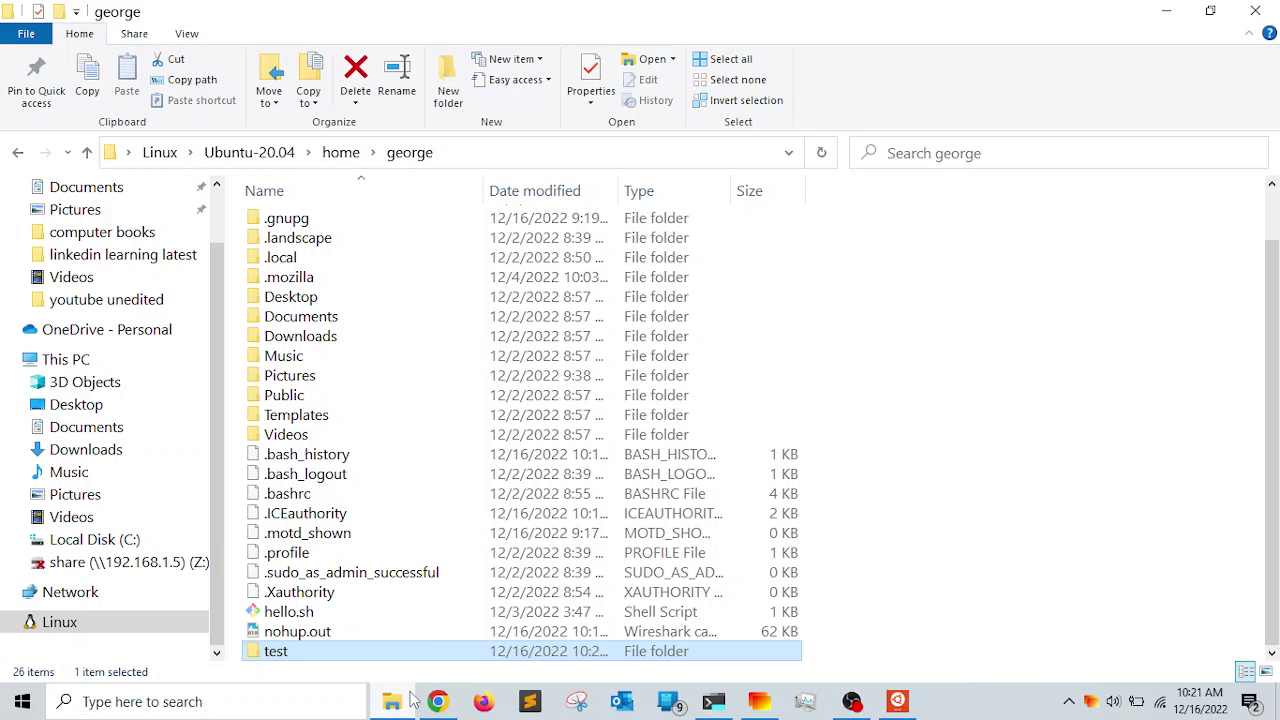
click(295, 613)
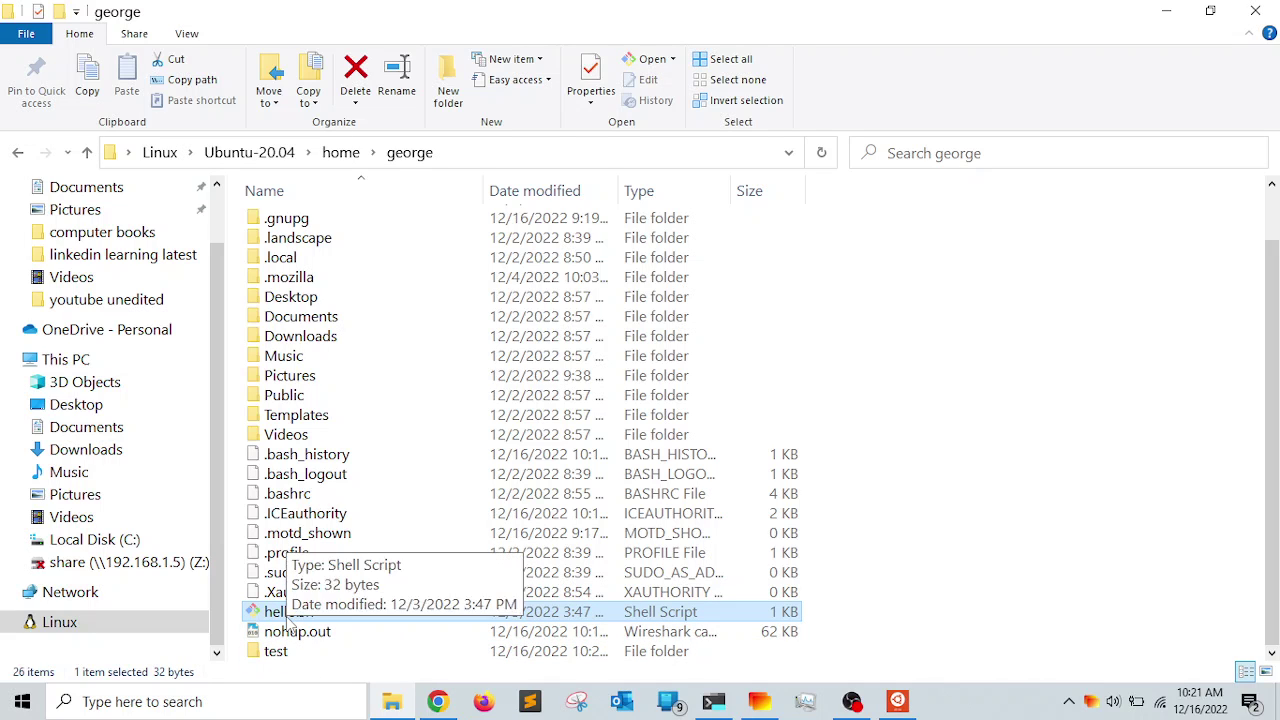
scroll(416, 477, up, 1)
scroll(418, 477, down, 1)
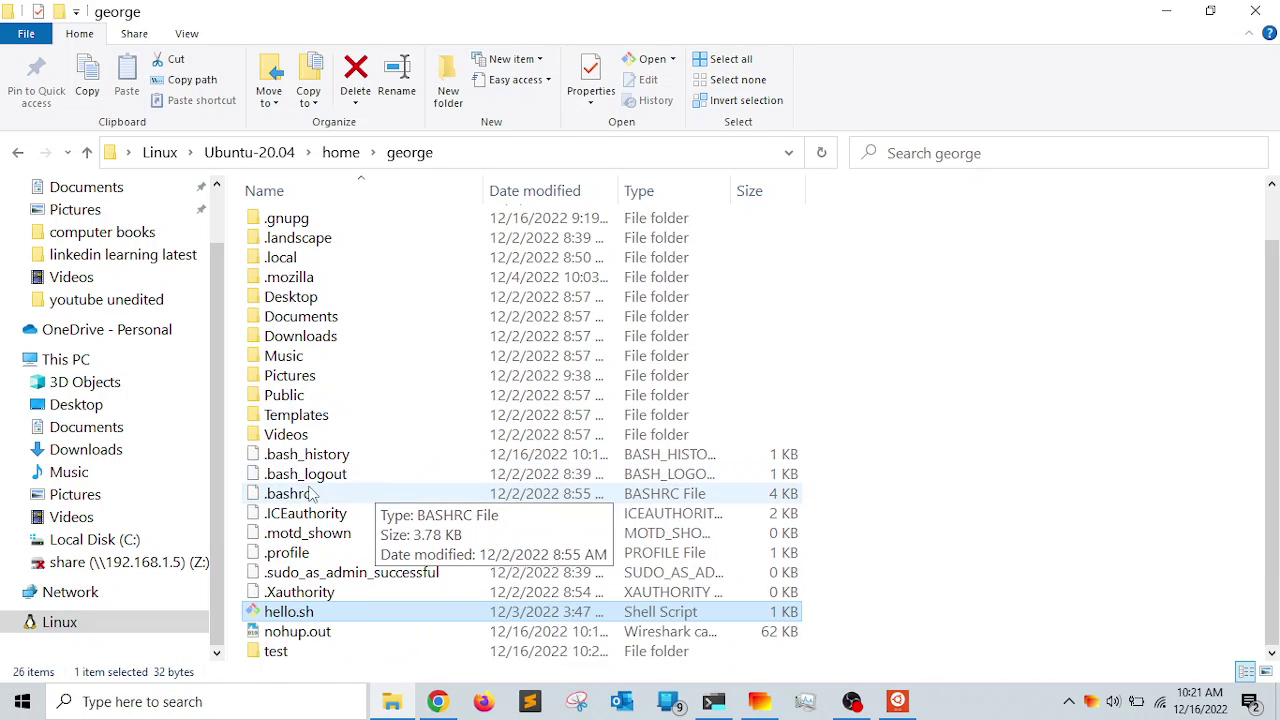
click(305, 474)
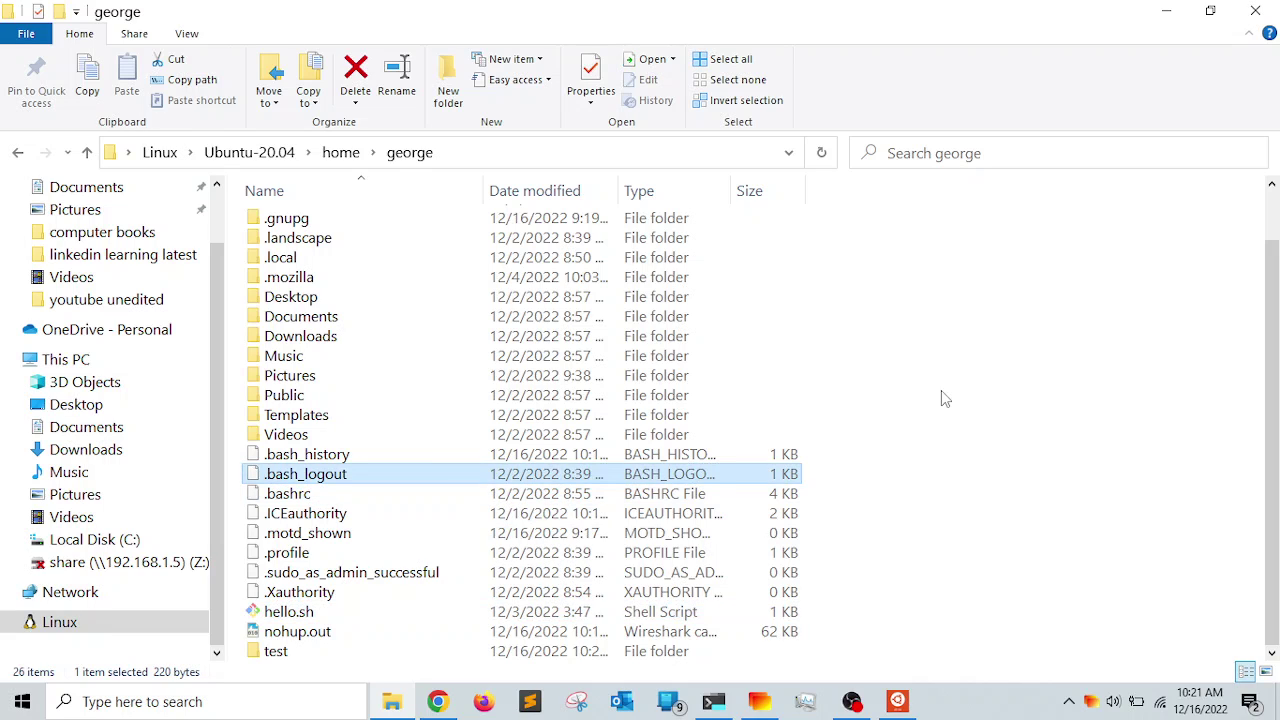
key(h)
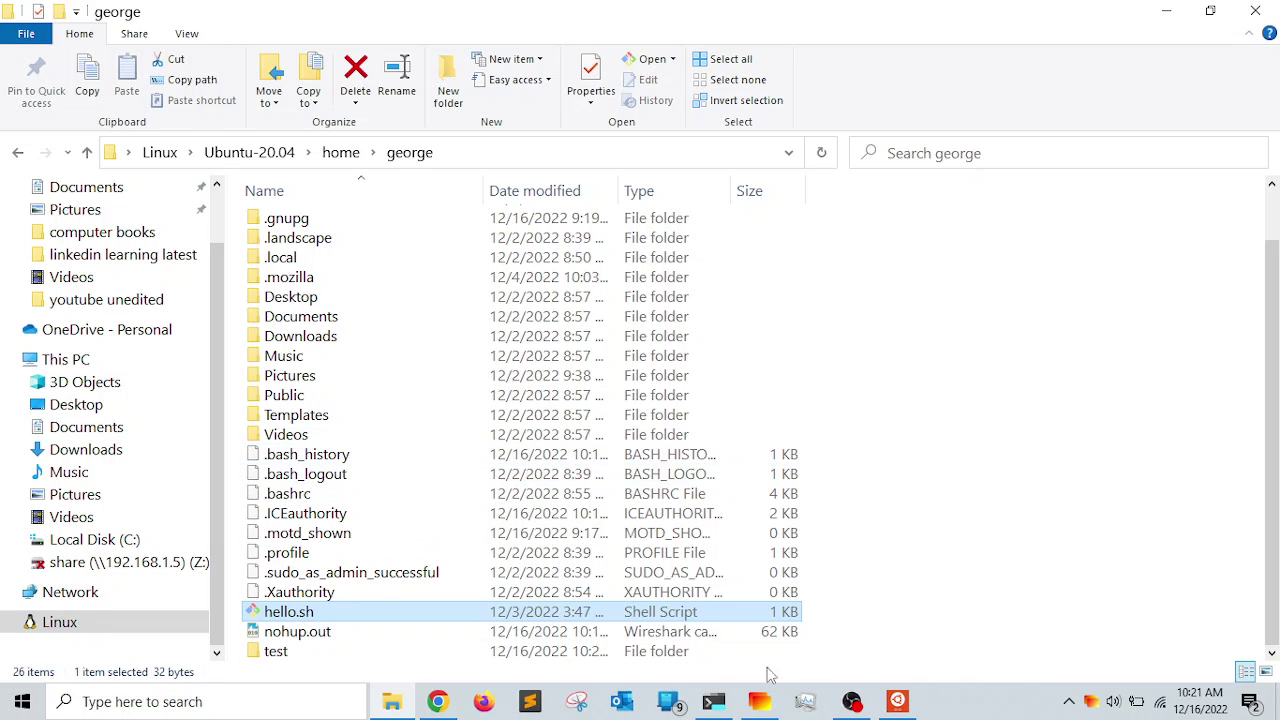
- Run ls -l in the Ubuntu terminal and highlight the new empty hello.txt entry
click(714, 702)
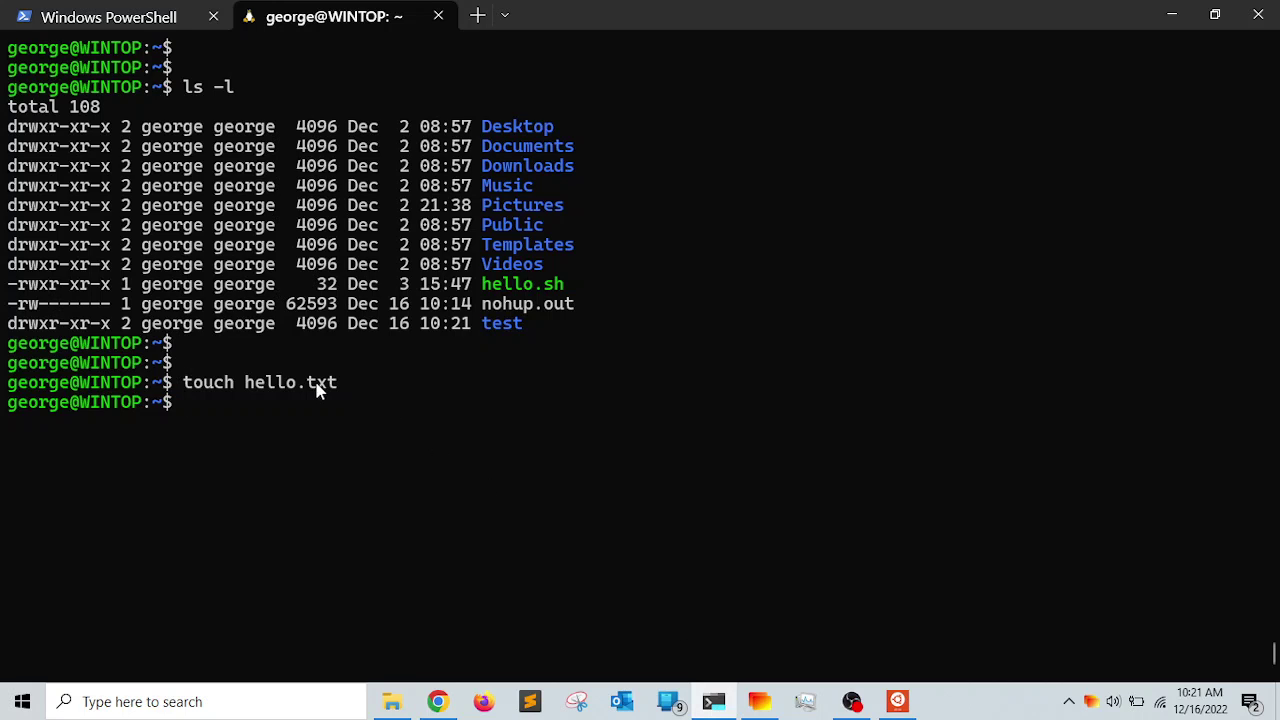
text(ls -l)
key(Return)
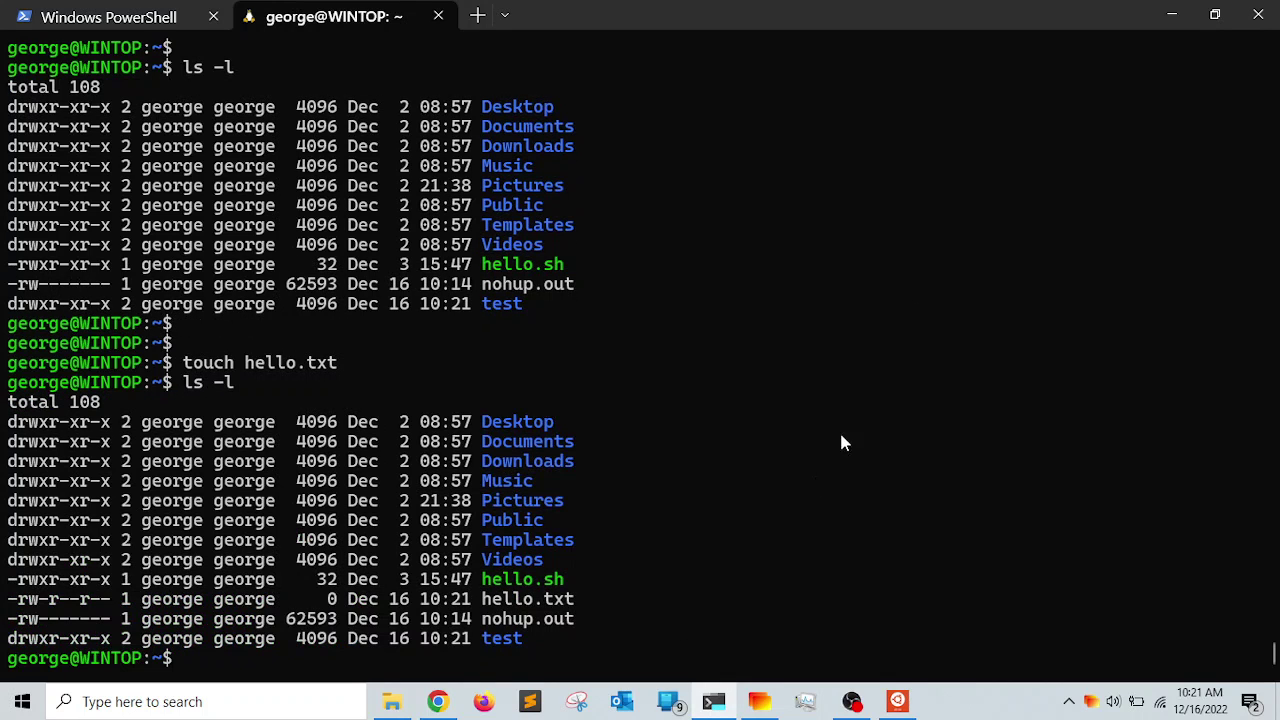
drag(587, 591, 484, 606)
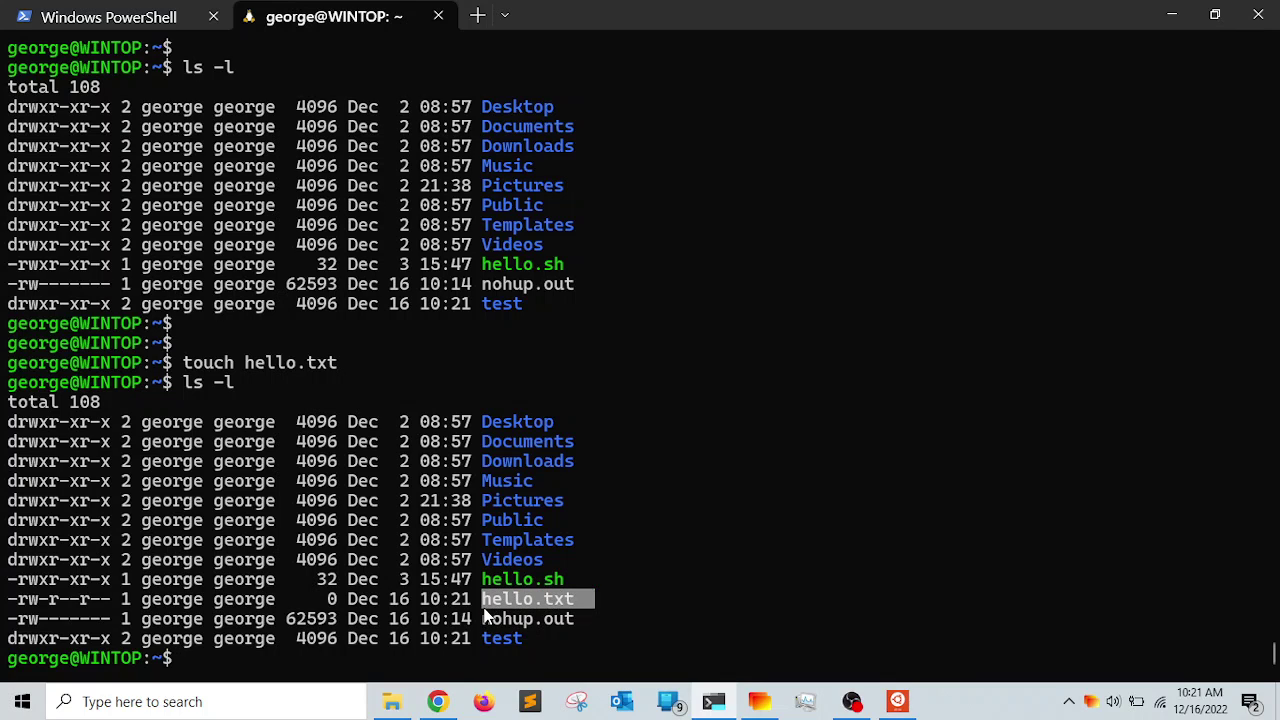
click(675, 567)
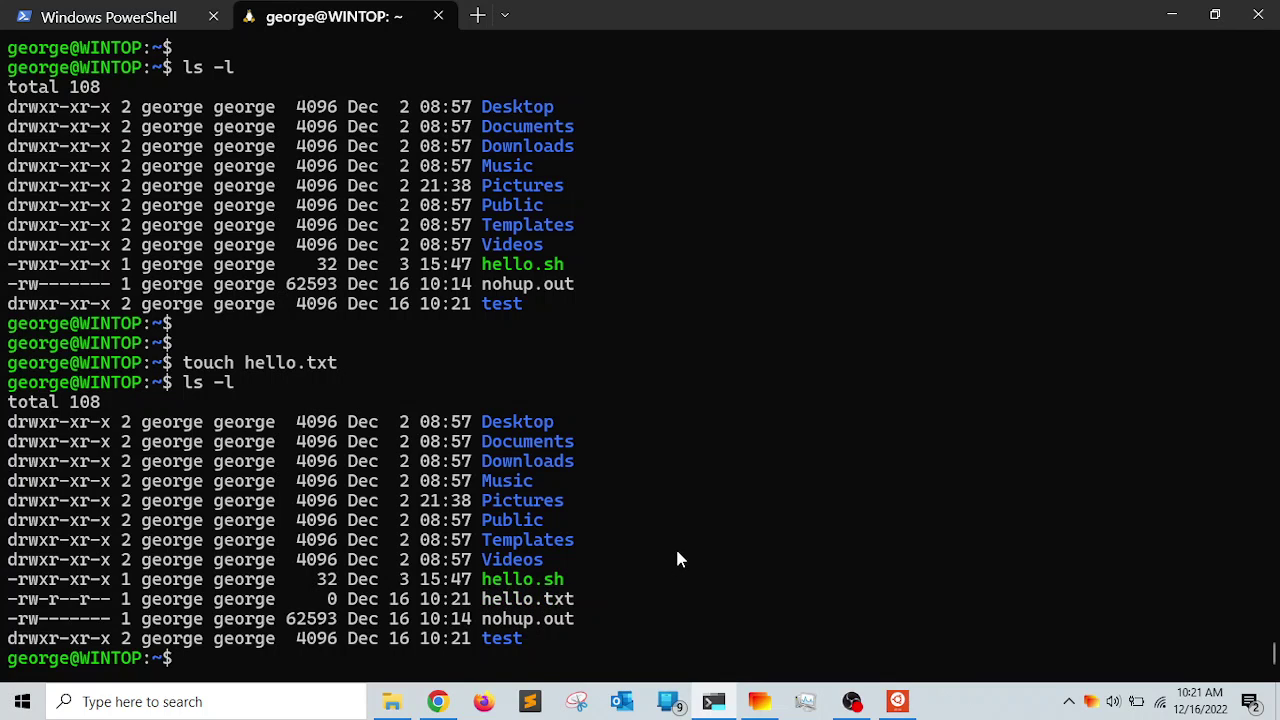
click(392, 701)
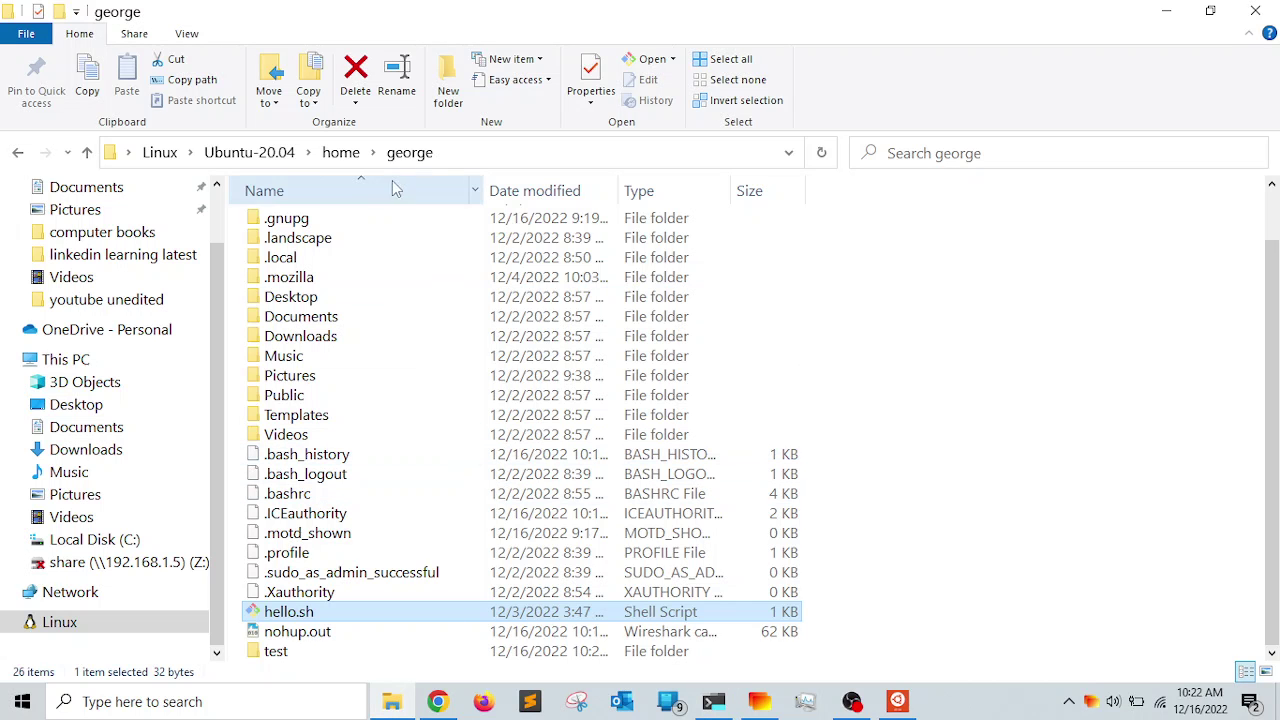
- Refresh the Explorer home folder, select the new 0 KB hello.txt, and minimize the window
click(893, 386)
right_click(895, 386)
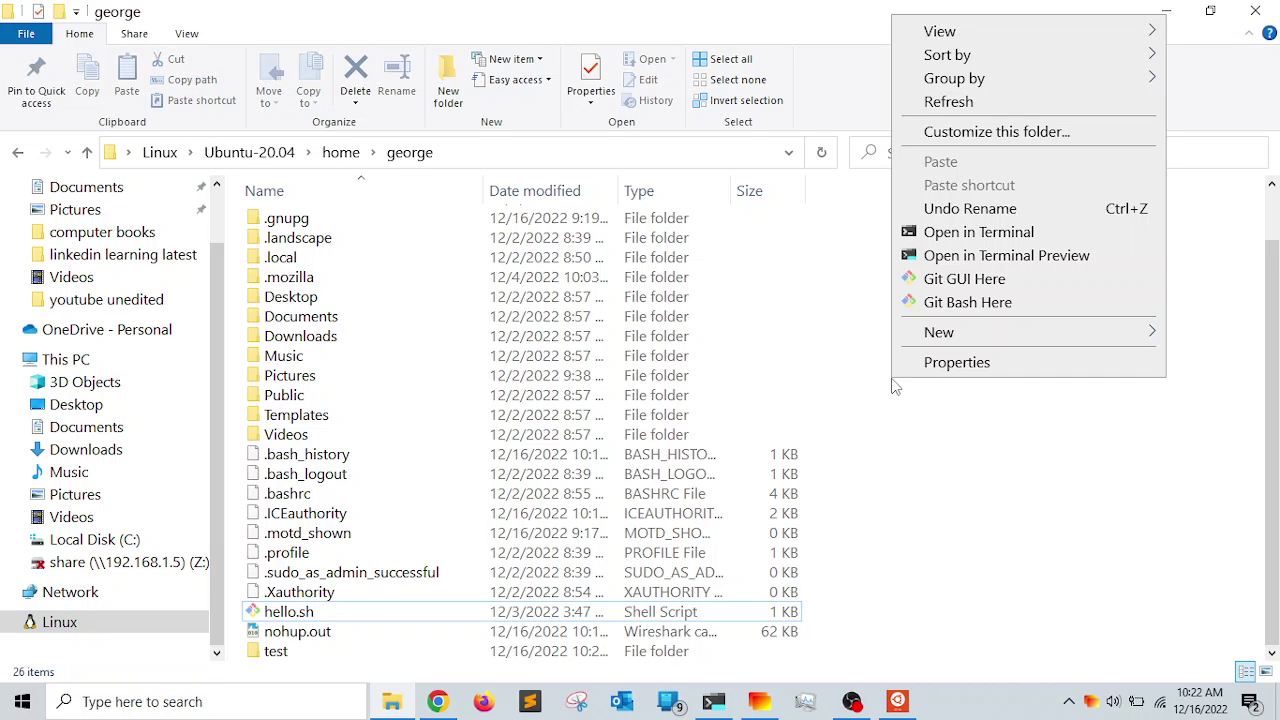
click(962, 102)
scroll(629, 443, down, 2)
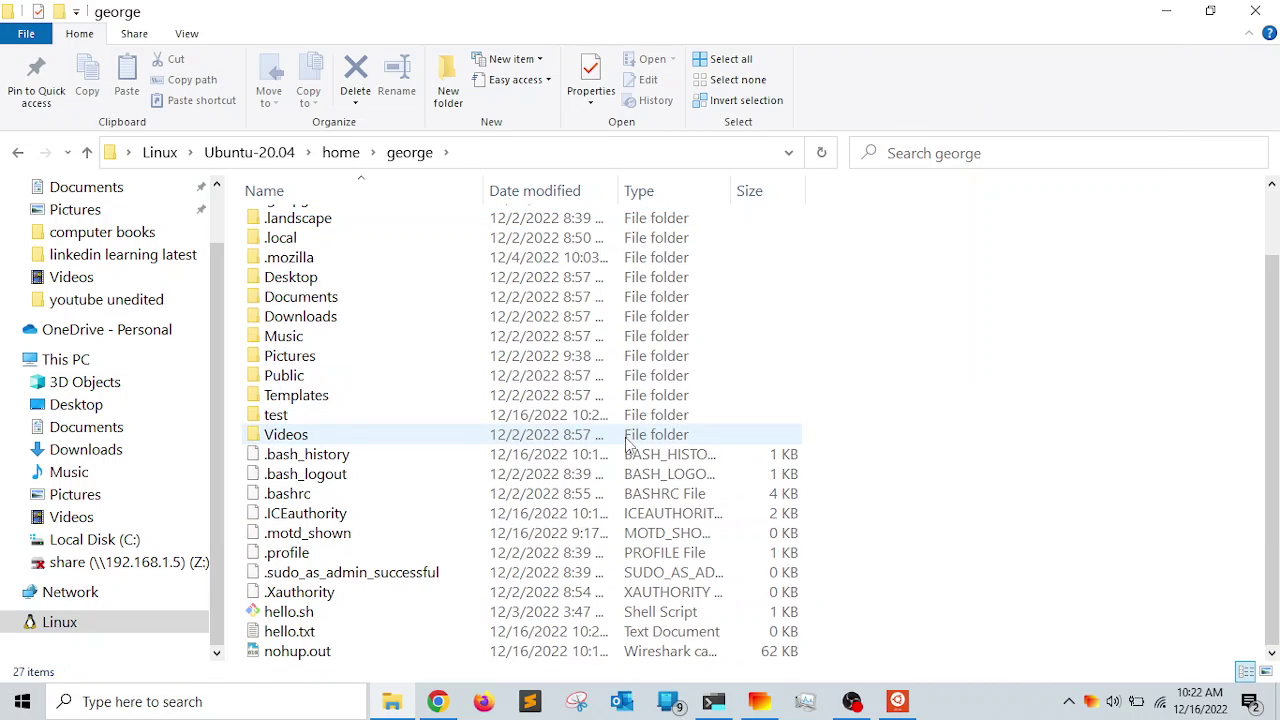
click(303, 638)
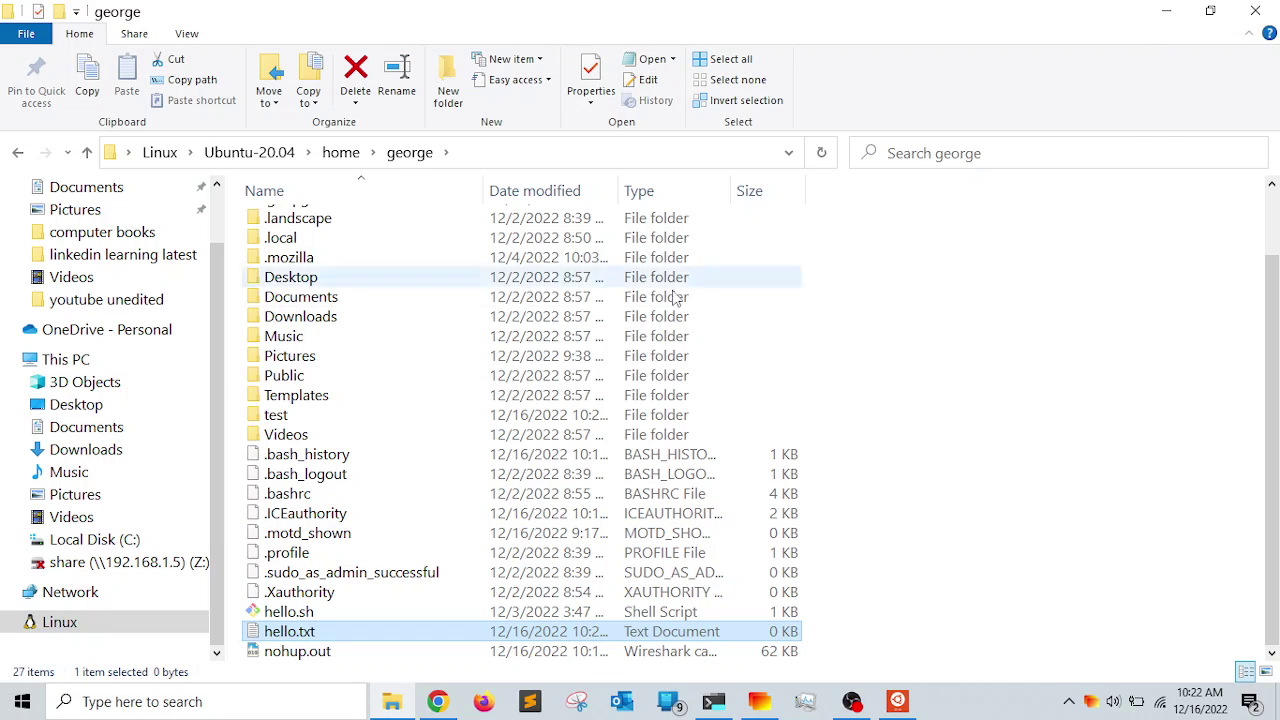
drag(222, 470, 211, 381)
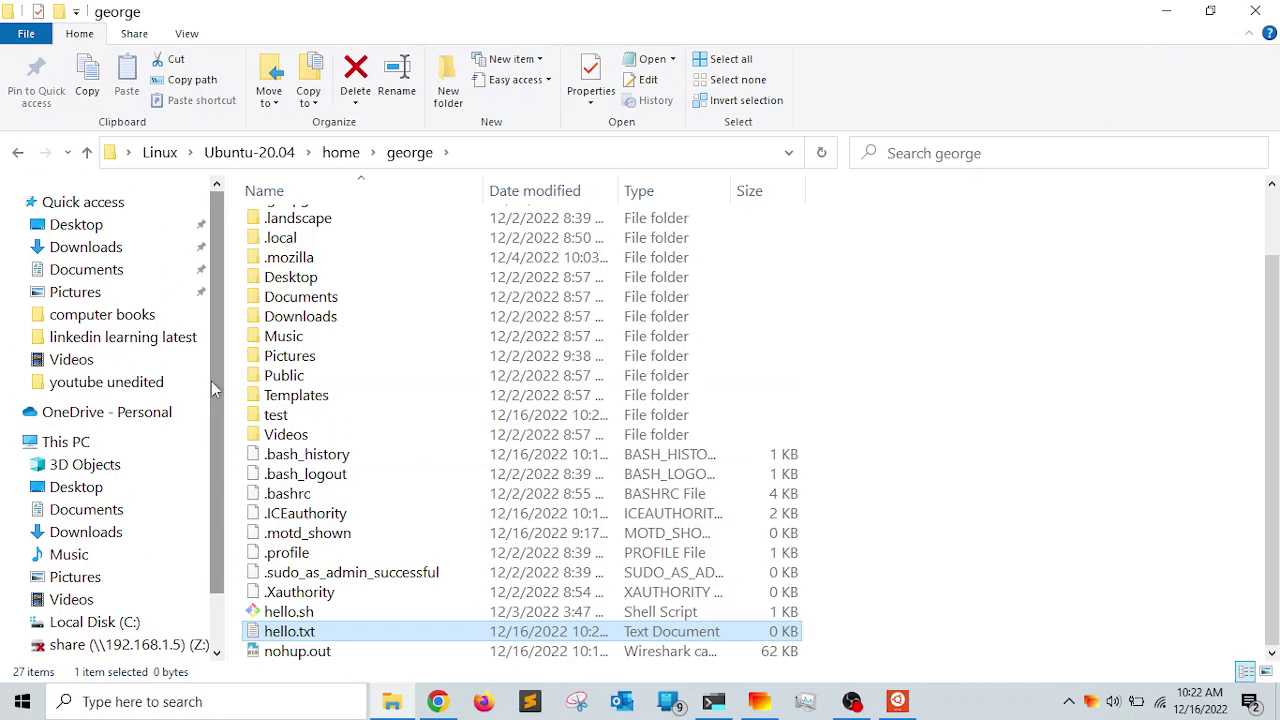
click(1166, 12)
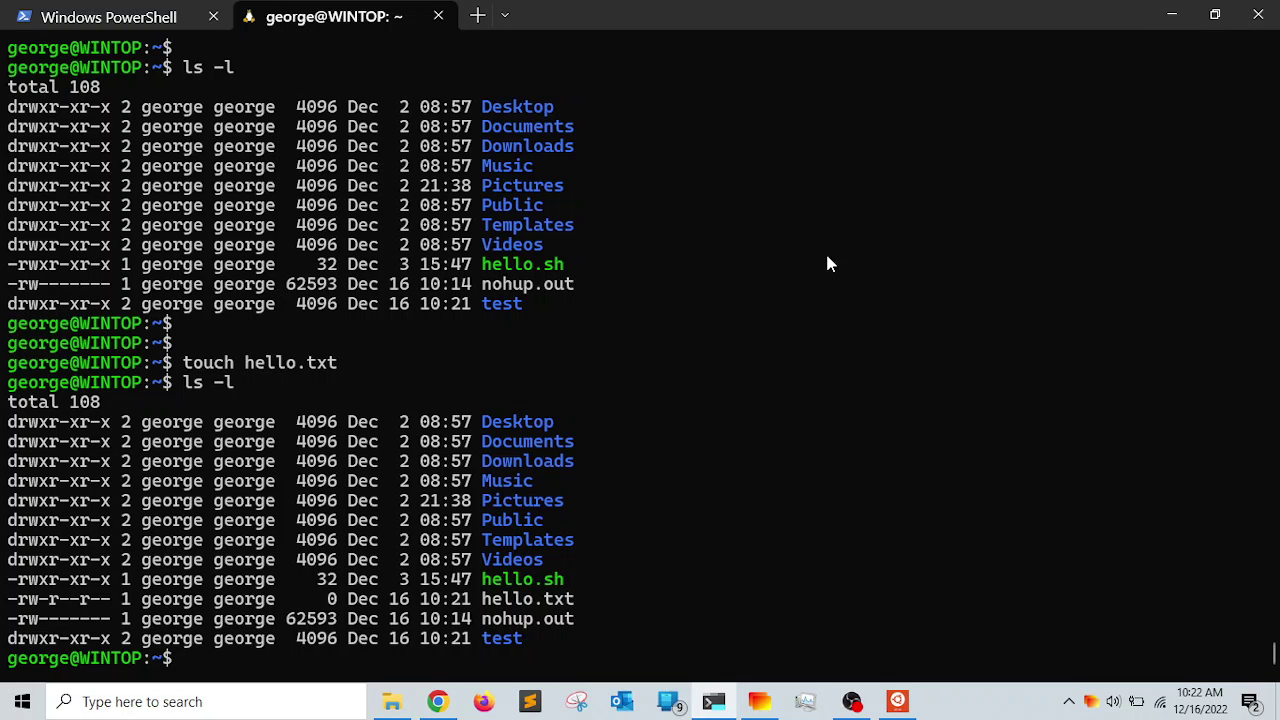
- Clear the screen, run ls -l /mnt, and copy the c drive entry line
key(ctrl+l)
key(Return)
key(Return)
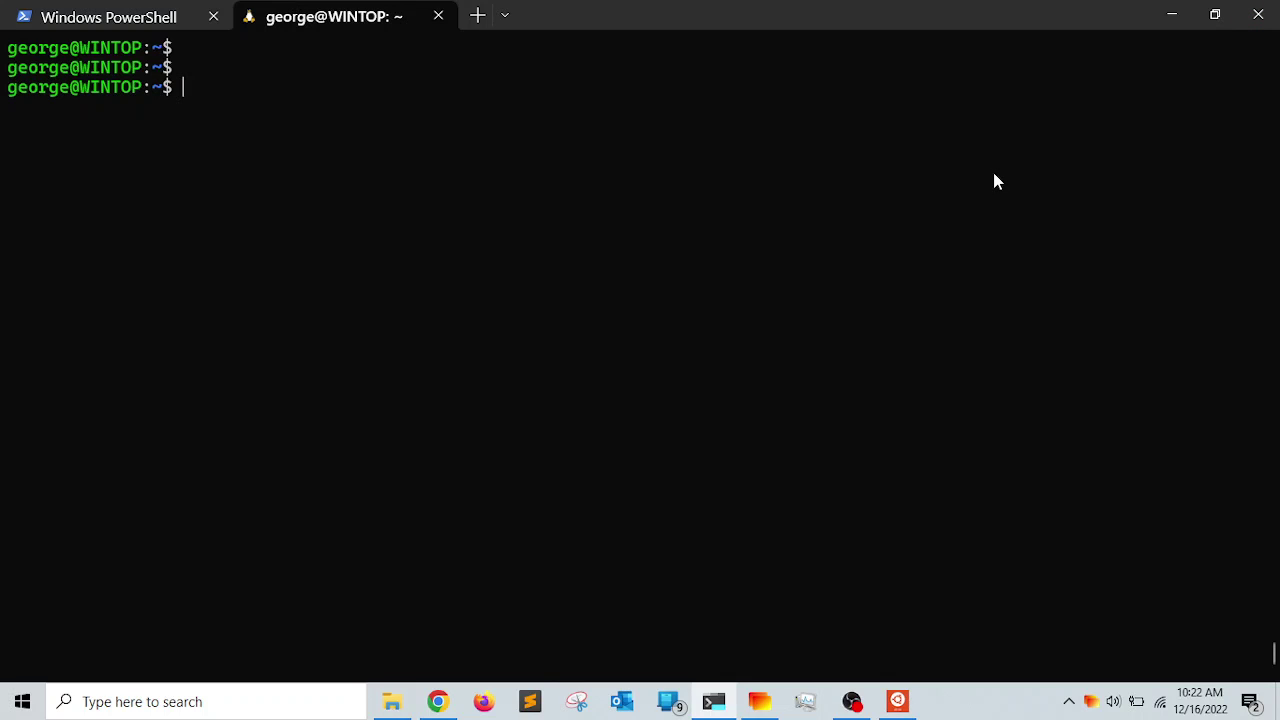
text(ls)
text(-l /mnt)
key(Return)
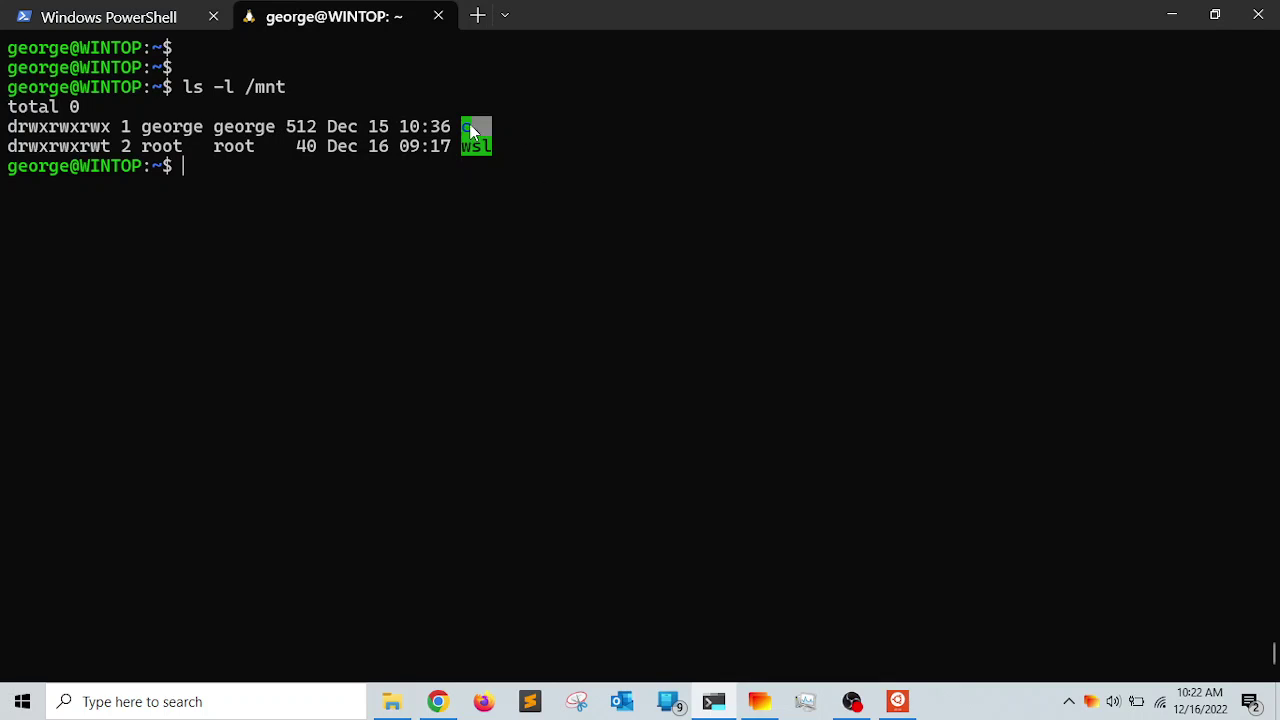
drag(469, 123, 3, 133)
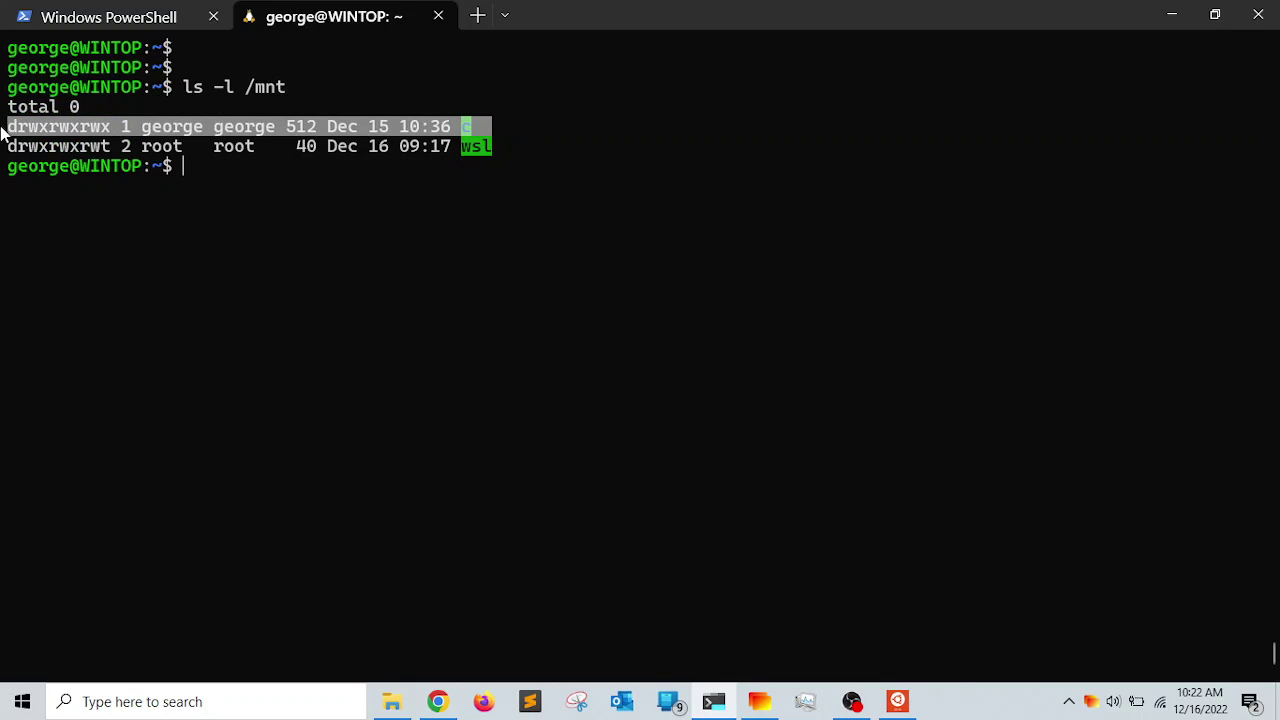
right_click(308, 182)
- Change into /mnt/c, list the C drive with ls -l, then clear the screen
key(Return)
key(Return)
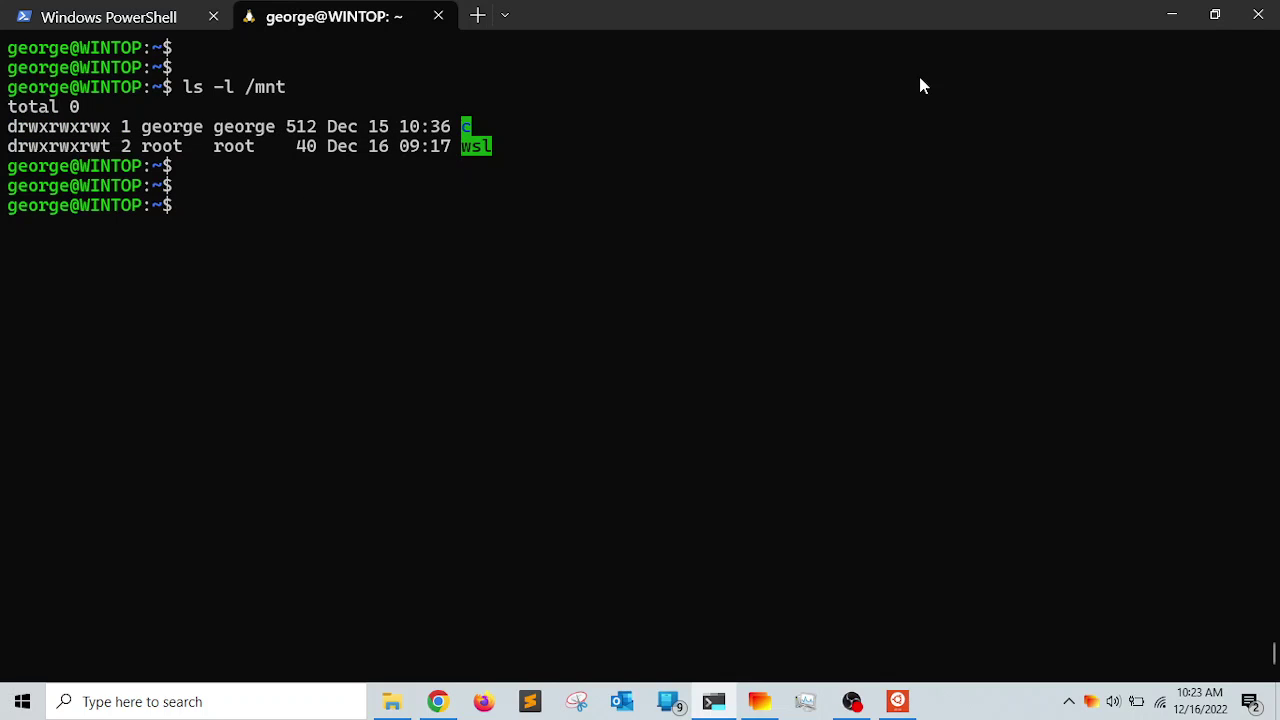
text(cd /mnt/c)
key(Return)
key(Return)
text(ls -)
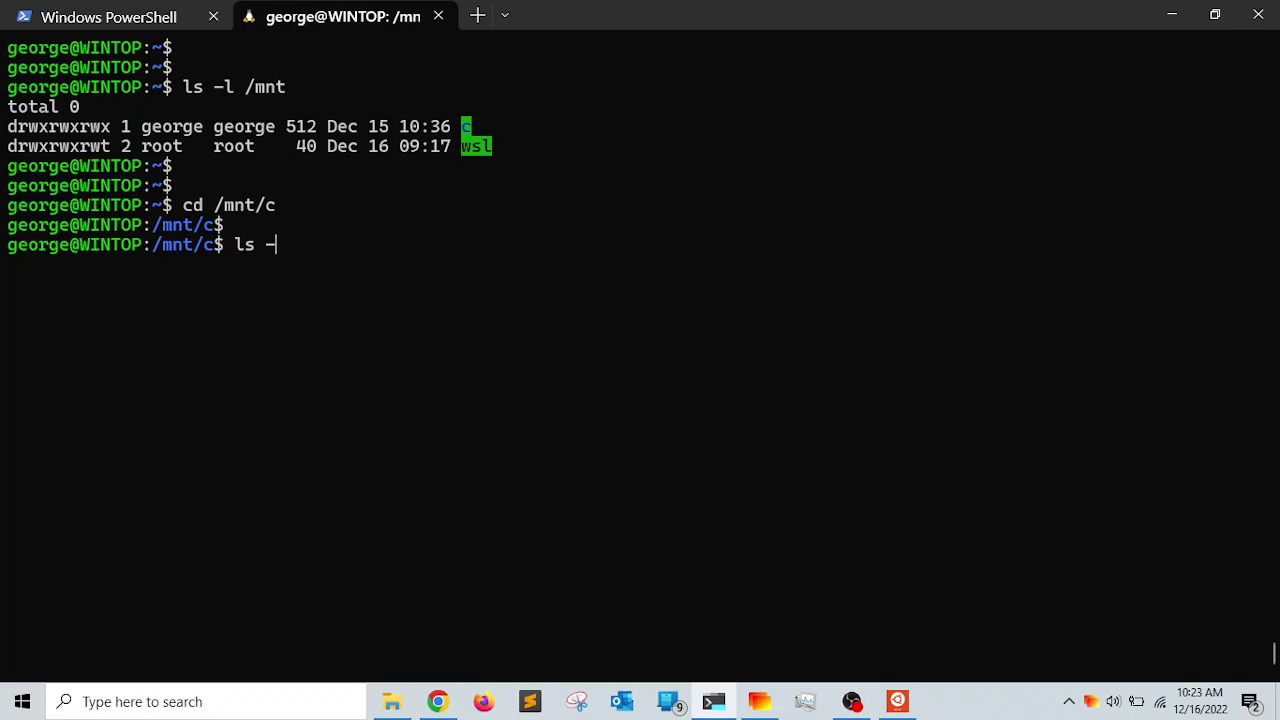
text(l)
key(Return)
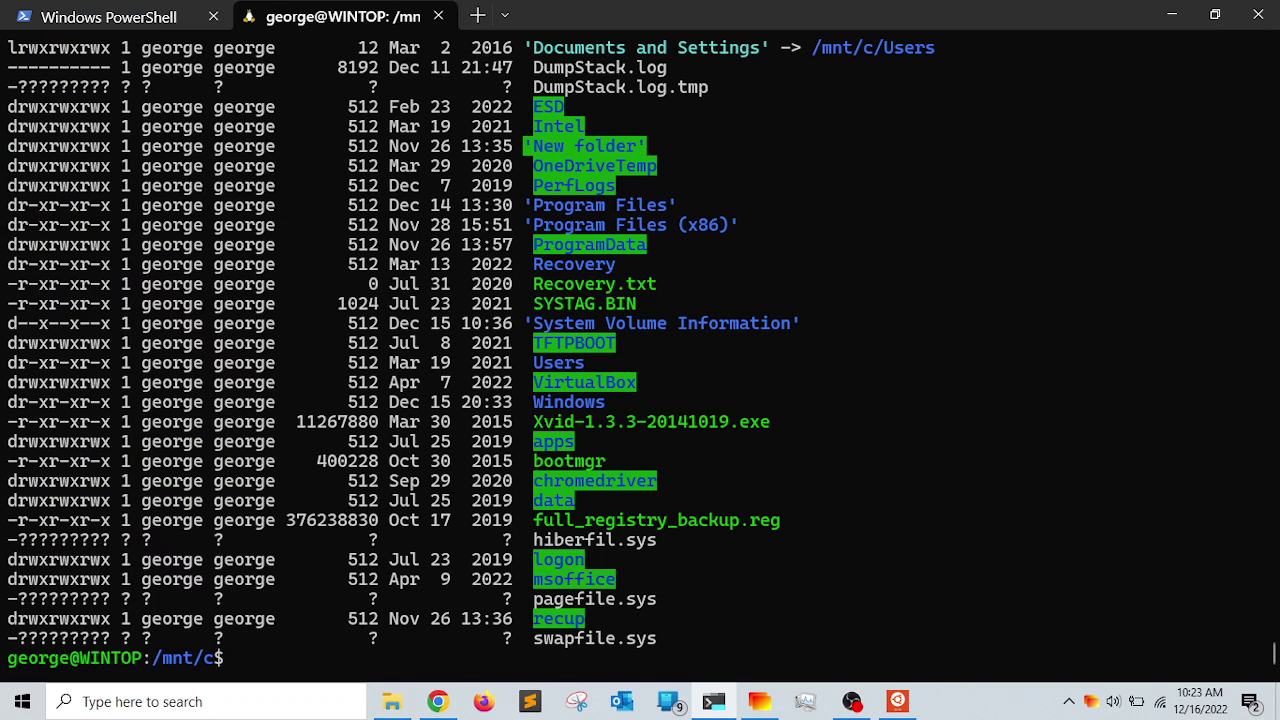
scroll(1012, 118, up, 4)
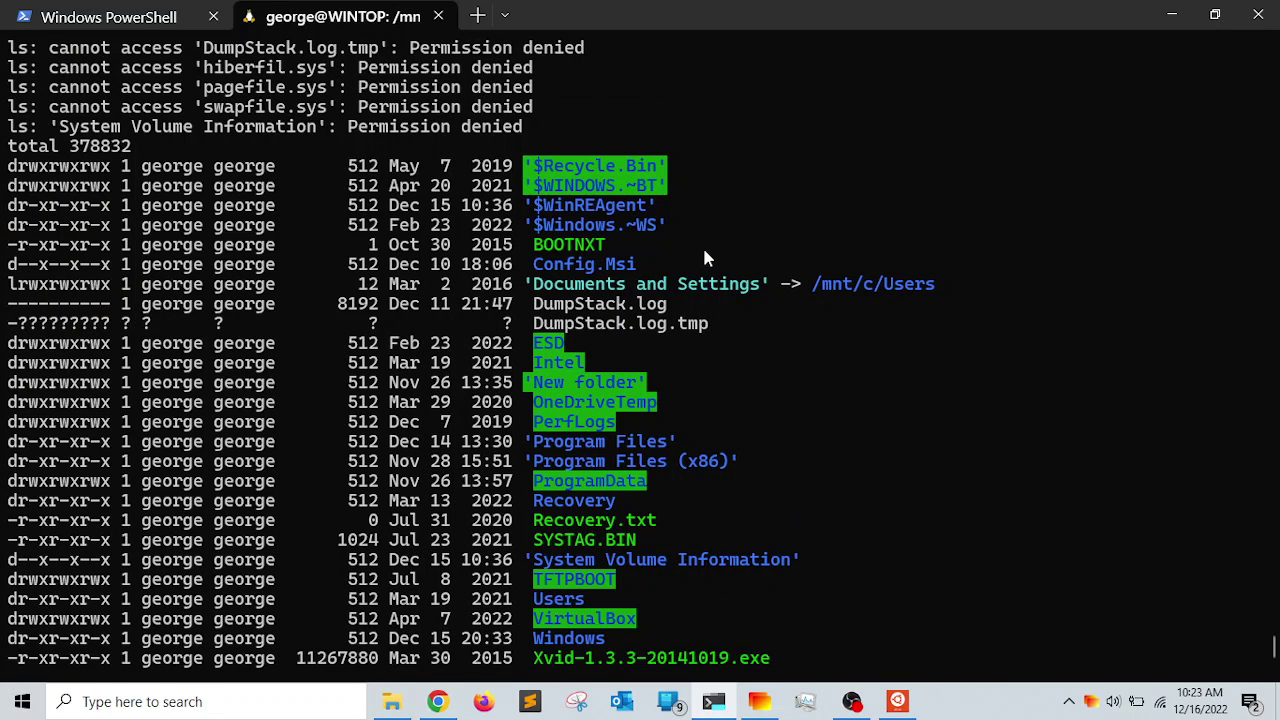
scroll(704, 258, down, 4)
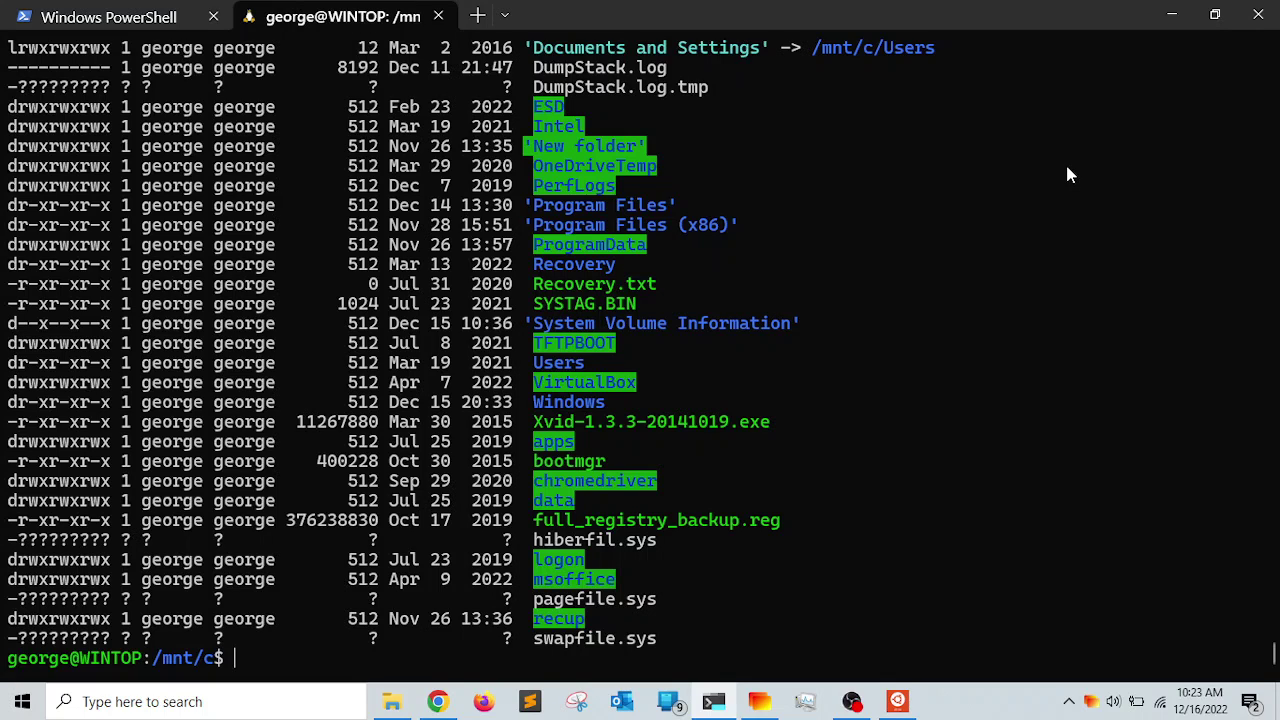
key(ctrl+l)
key(Return)
key(Return)
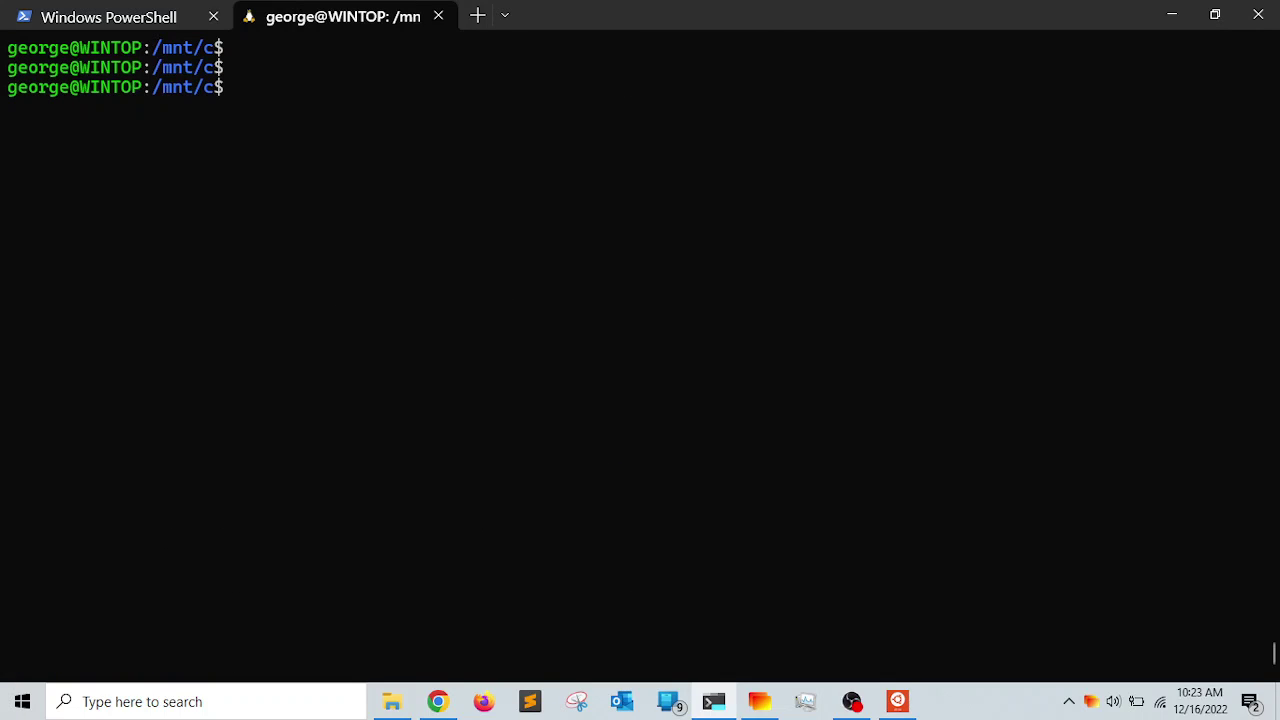
- Change into Users and the Windows user's profile folder using Tab completion
text(cd /U)
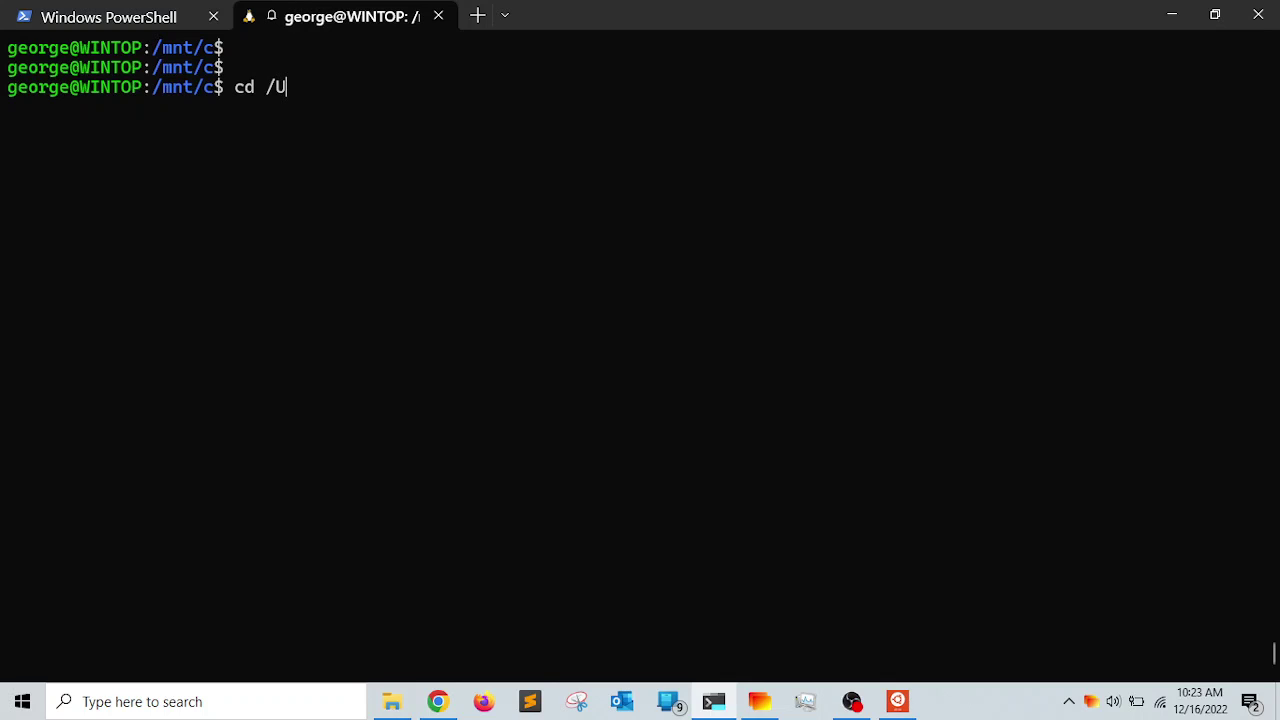
key(BackSpace)
key(BackSpace)
text(U)
key(Tab)
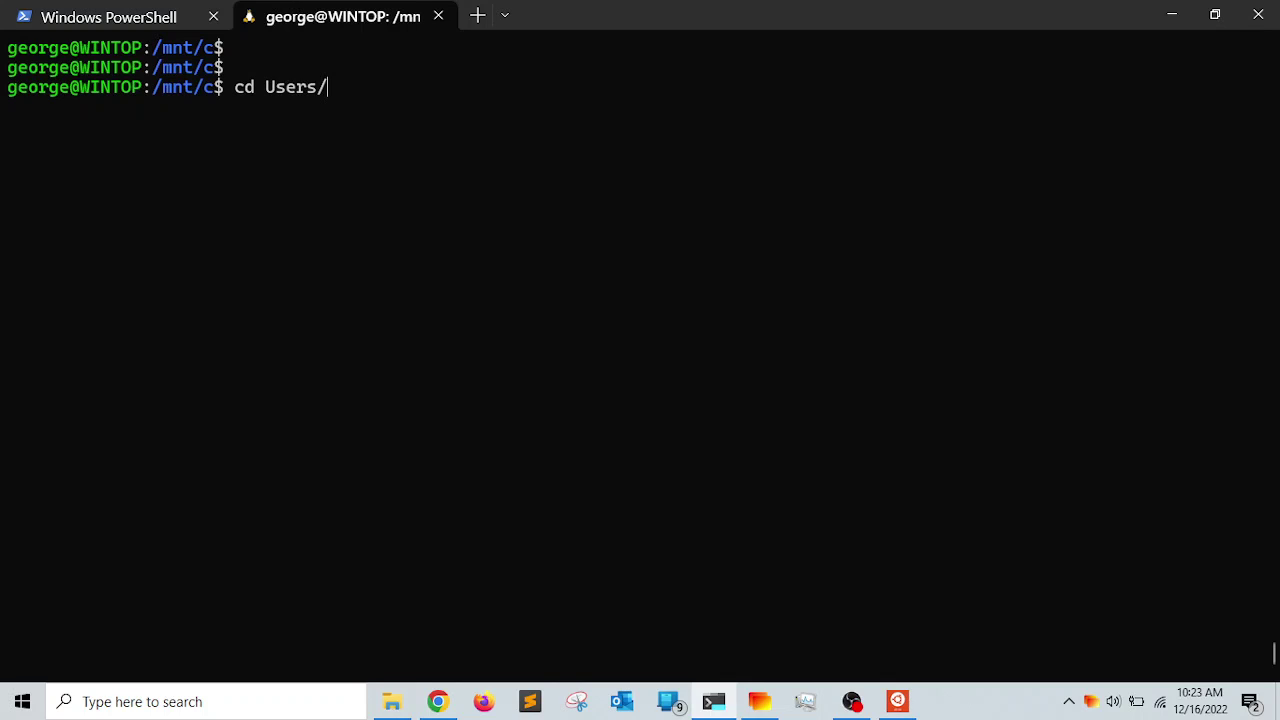
text(Ge)
key(Tab)
key(Return)
- Run ls -l, scroll through the profile folder listing, then clear the screen
key(Return)
text(ls -l)
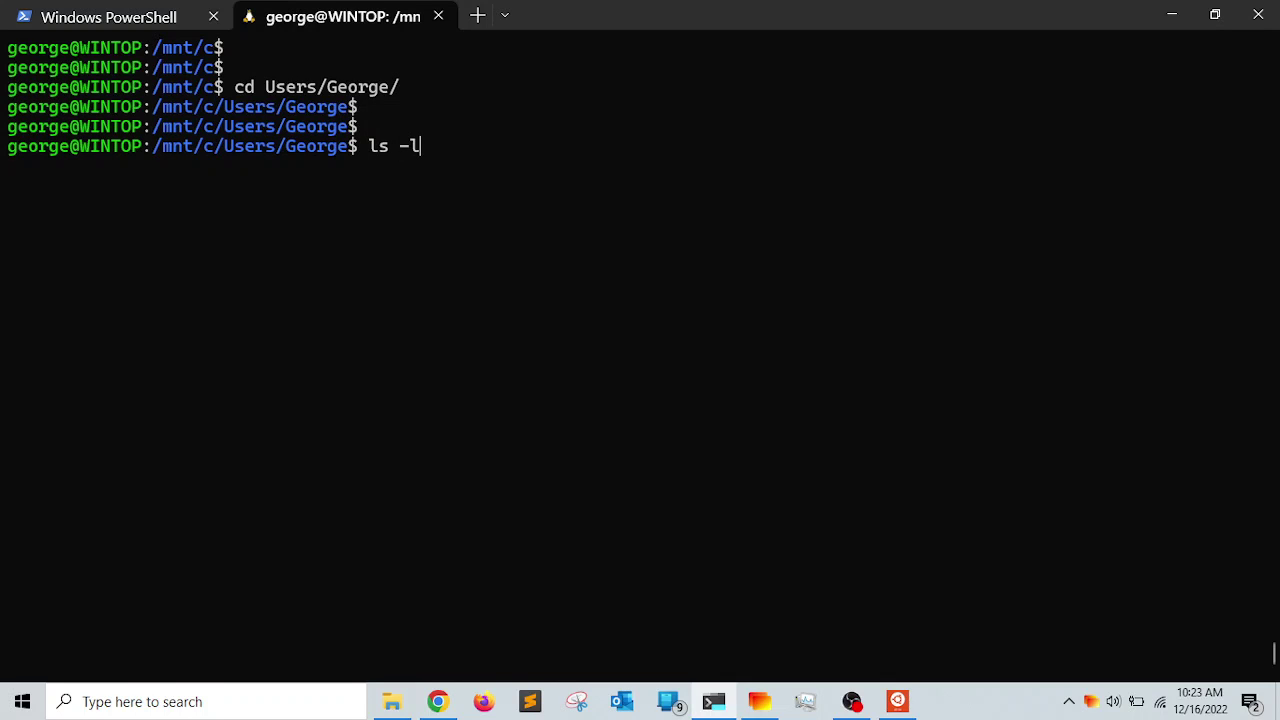
key(Return)
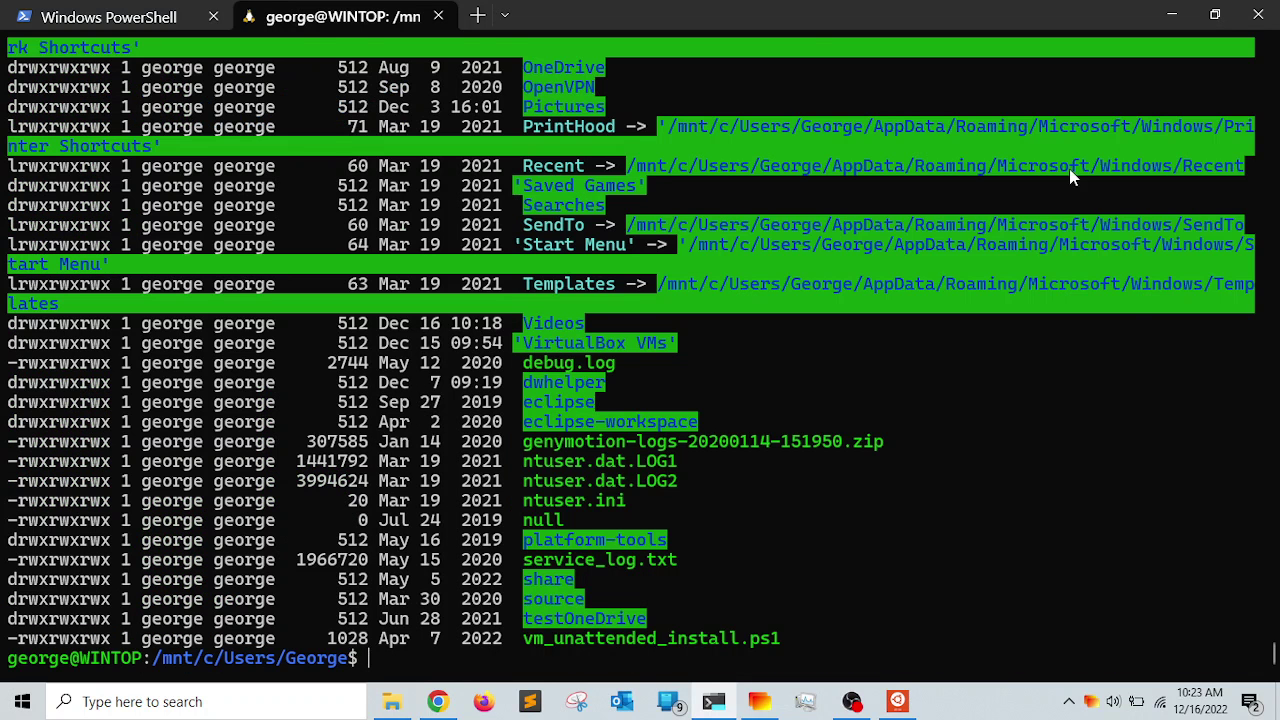
scroll(1075, 175, up, 10)
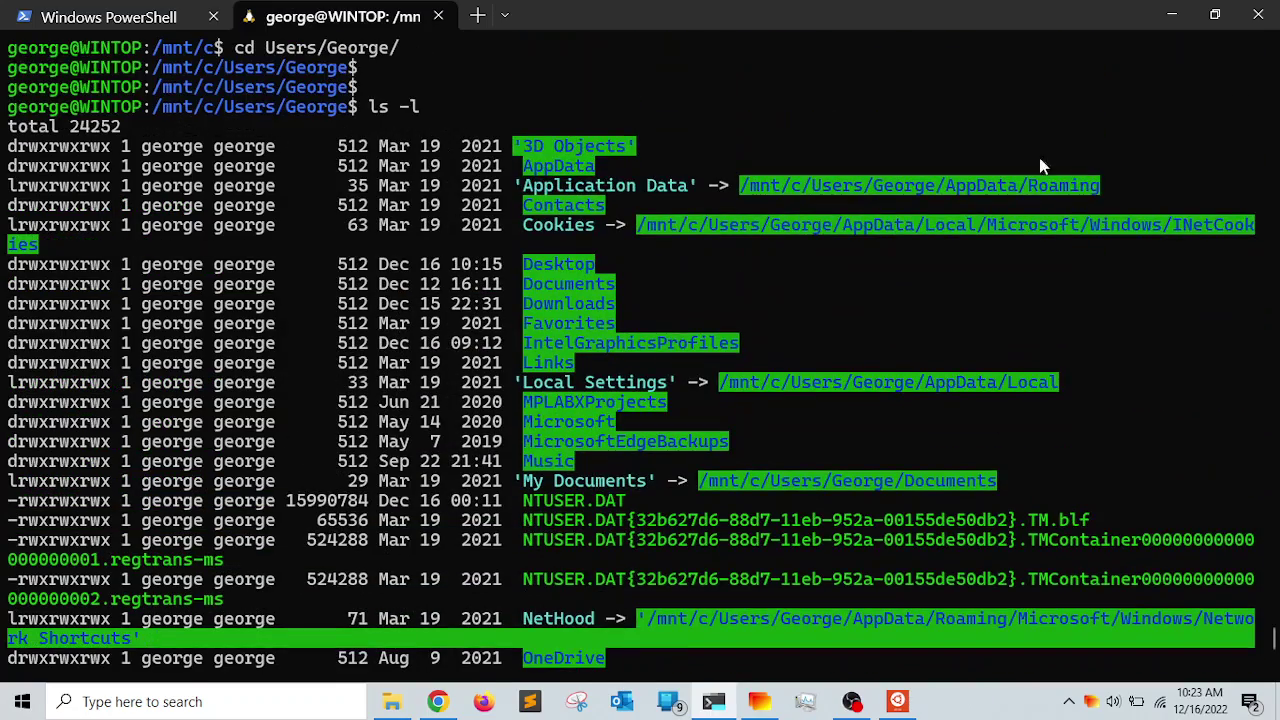
scroll(928, 220, down, 3)
scroll(928, 224, down, 3)
scroll(929, 220, down, 4)
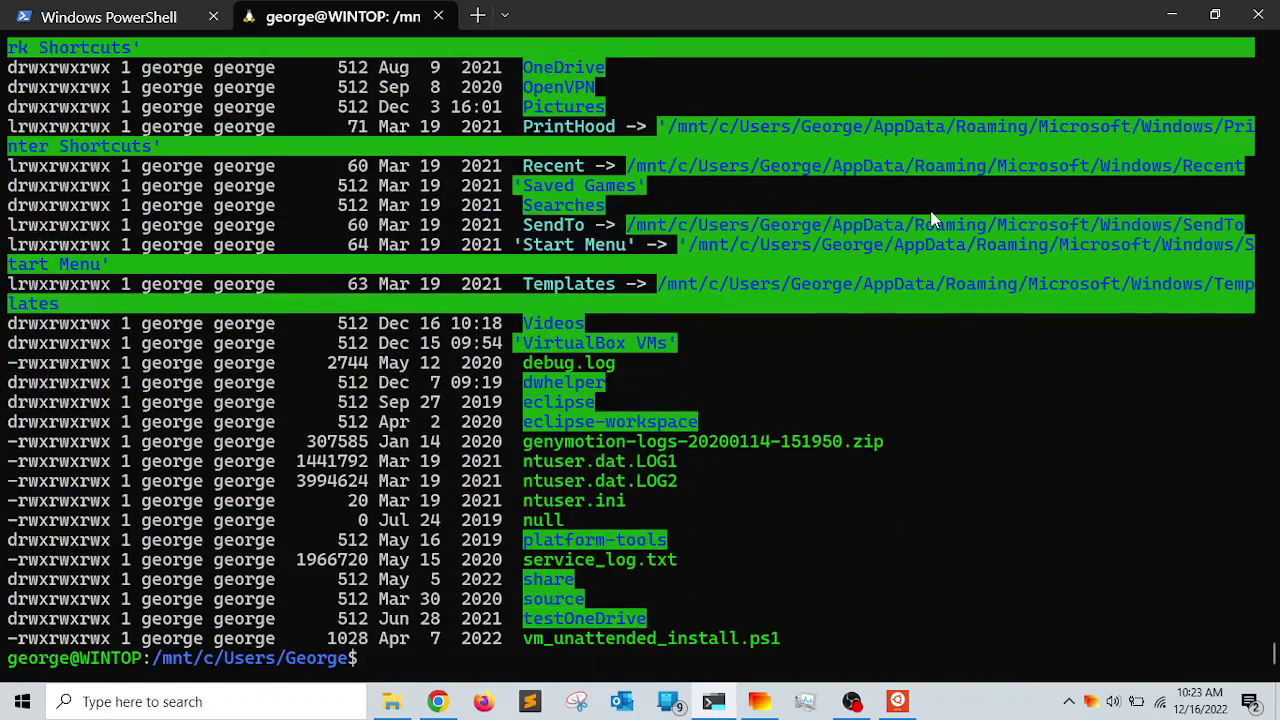
scroll(930, 218, up, 15)
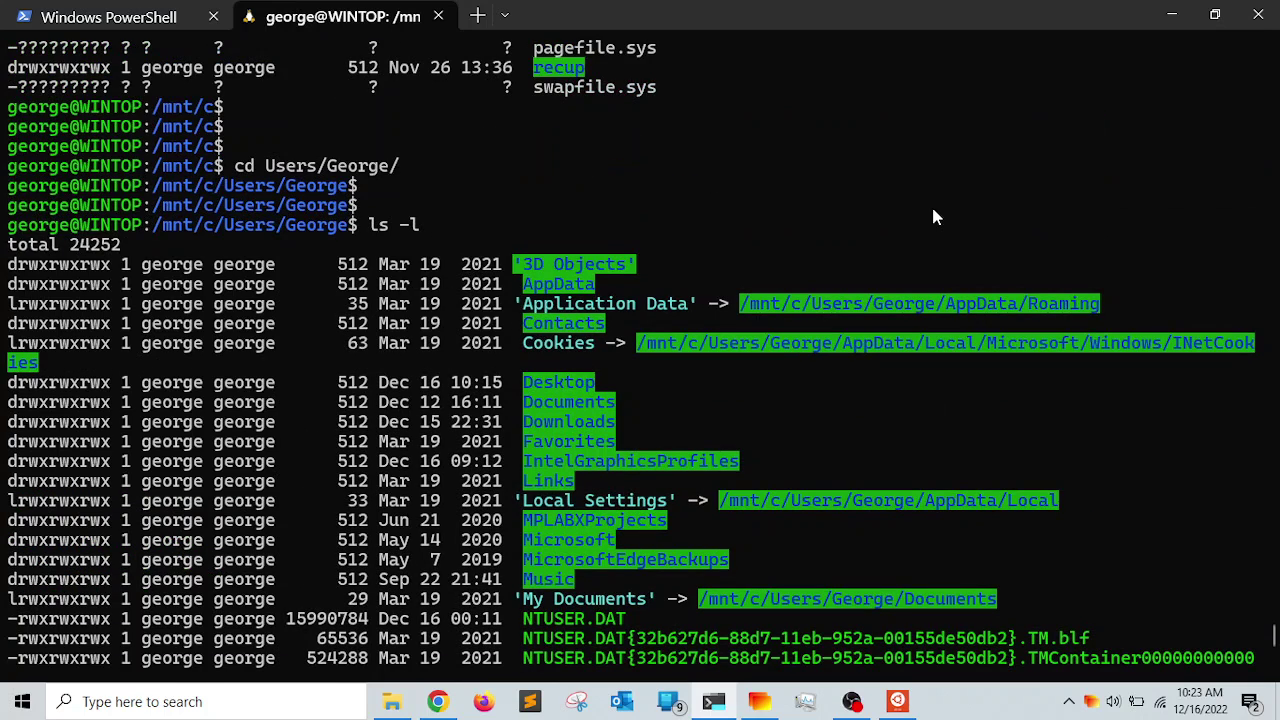
key(ctrl+l)
- Move into the Documents folder with Tab completion and list its contents
key(Return)
key(Return)
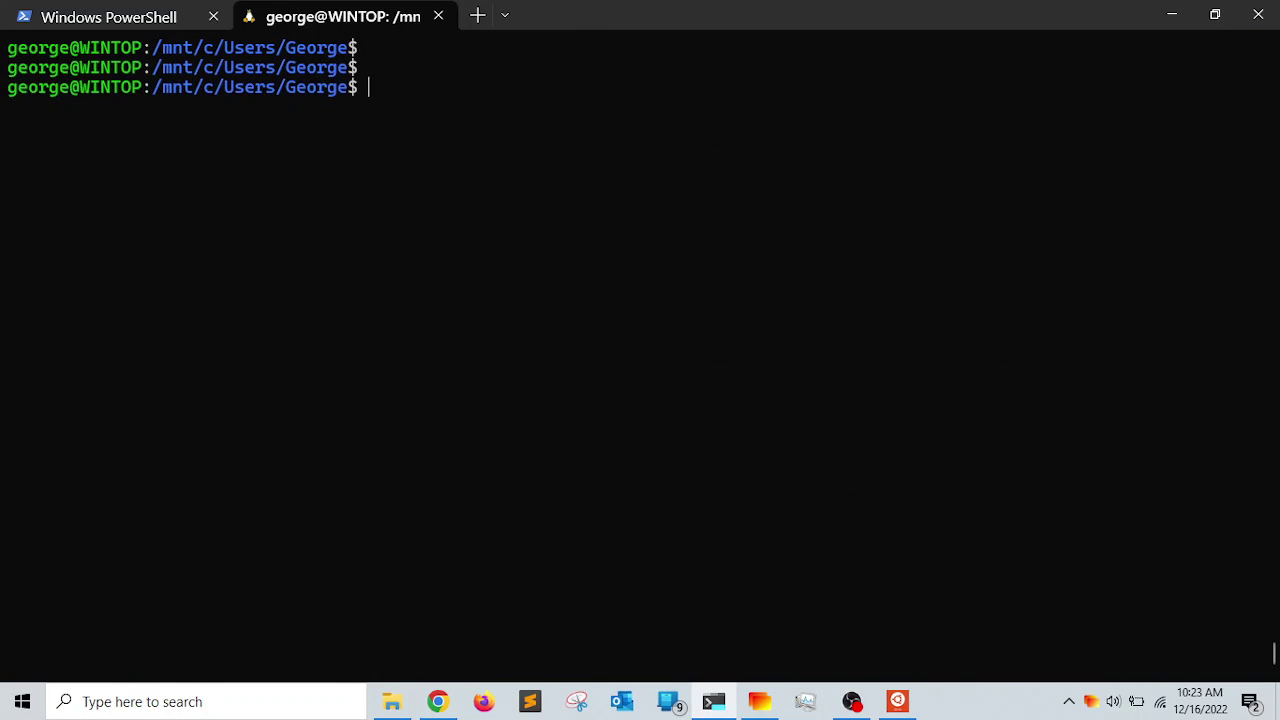
text(cd Doc)
key(Tab)
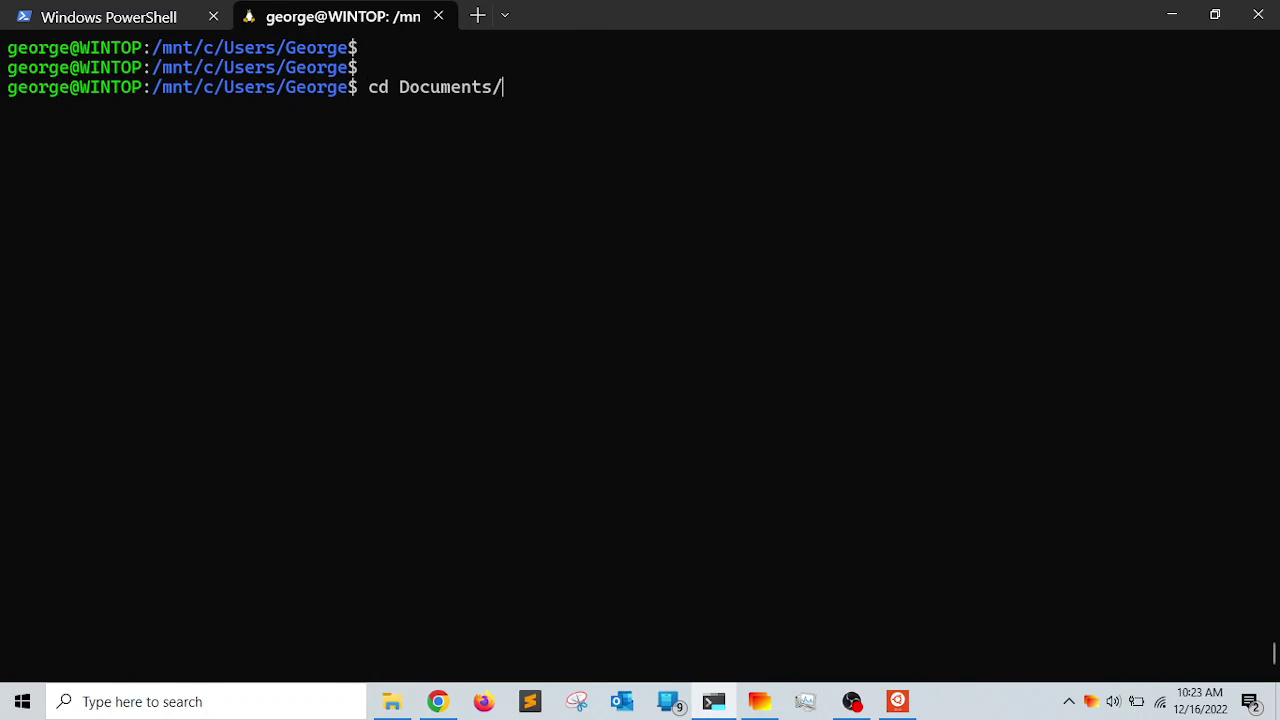
key(Return)
text(ls)
key(Return)
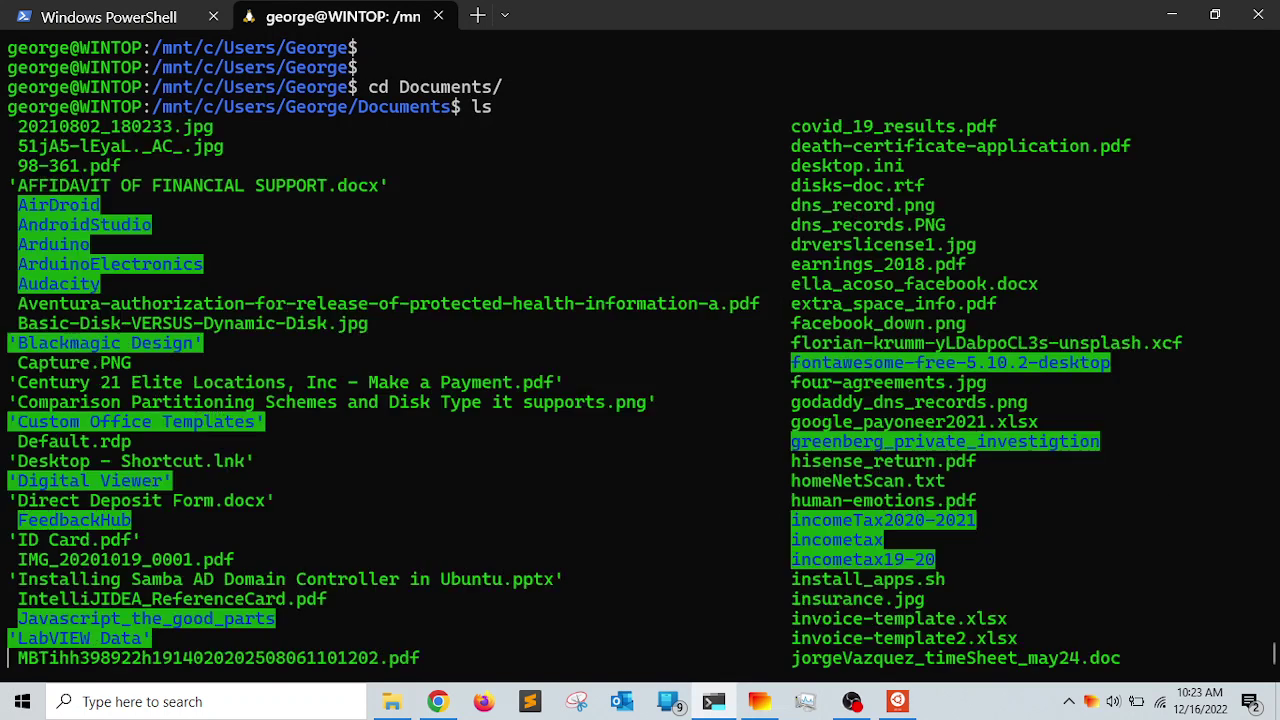
- Clear the screen, run cd . to stay put, then cd .. back to the home folder
key(ctrl+l)
key(Return)
key(Return)
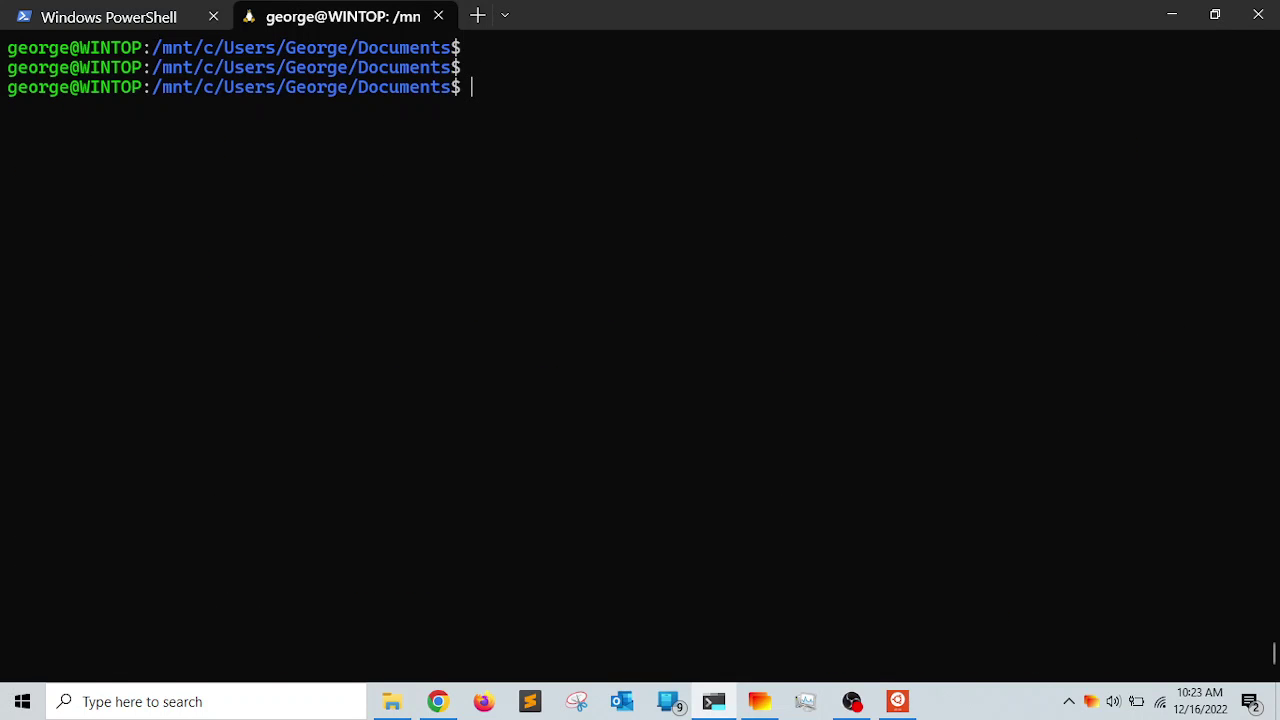
text(cd .)
key(Return)
text(cd ..)
key(Return)
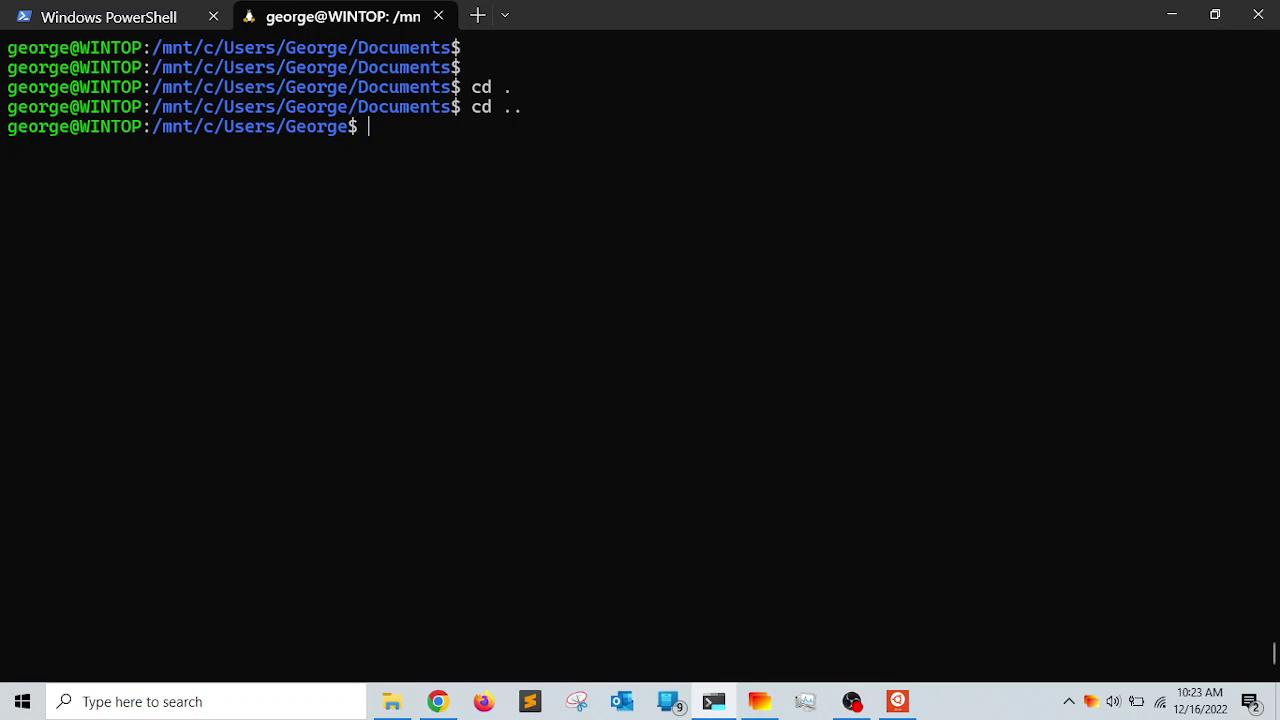
key(Return)
key(Return)
- Enter the Pictures folder via Tab completion, then go back up with cd .
text(cd Pic)
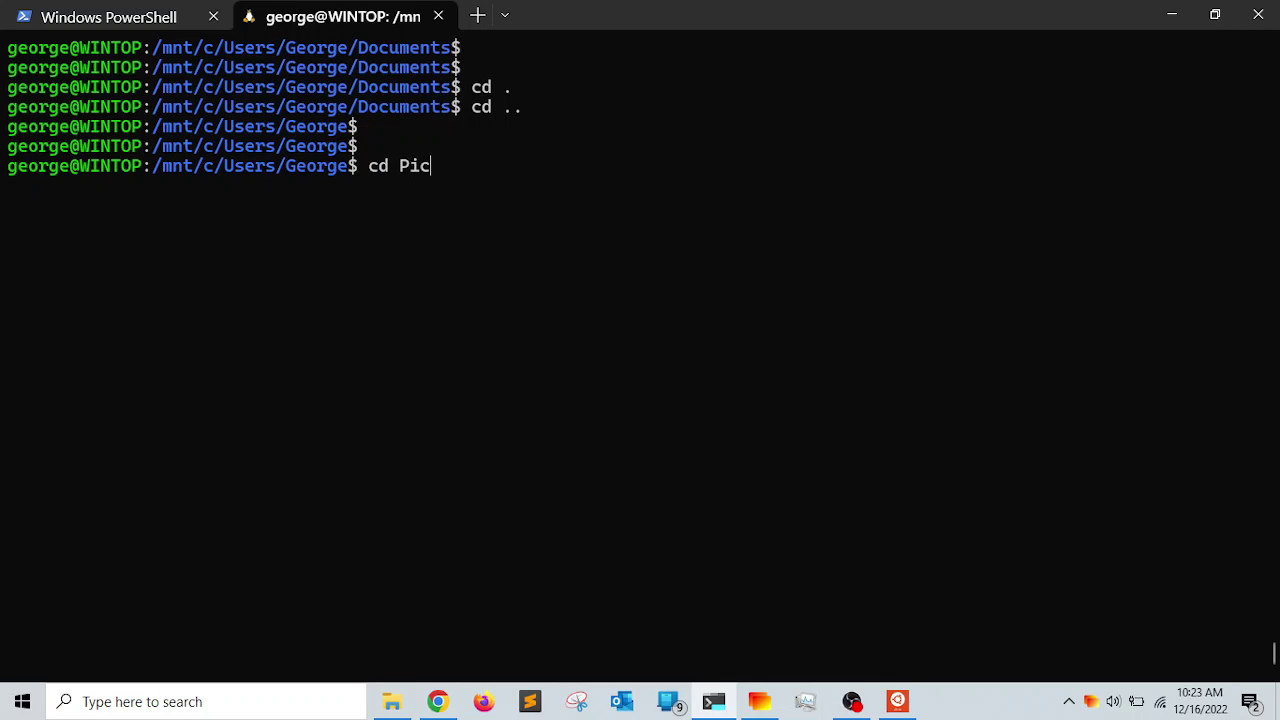
key(Tab)
key(Return)
key(Return)
key(Return)
text(cd)
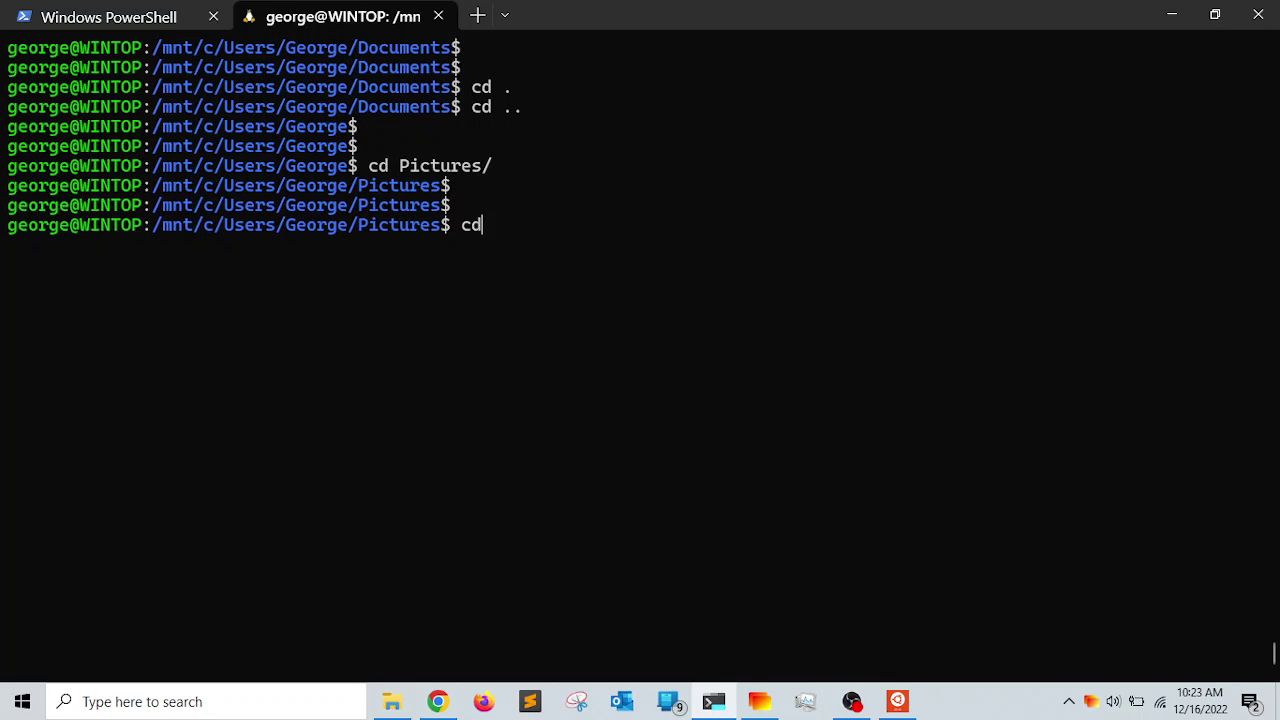
text( ..)
key(Return)
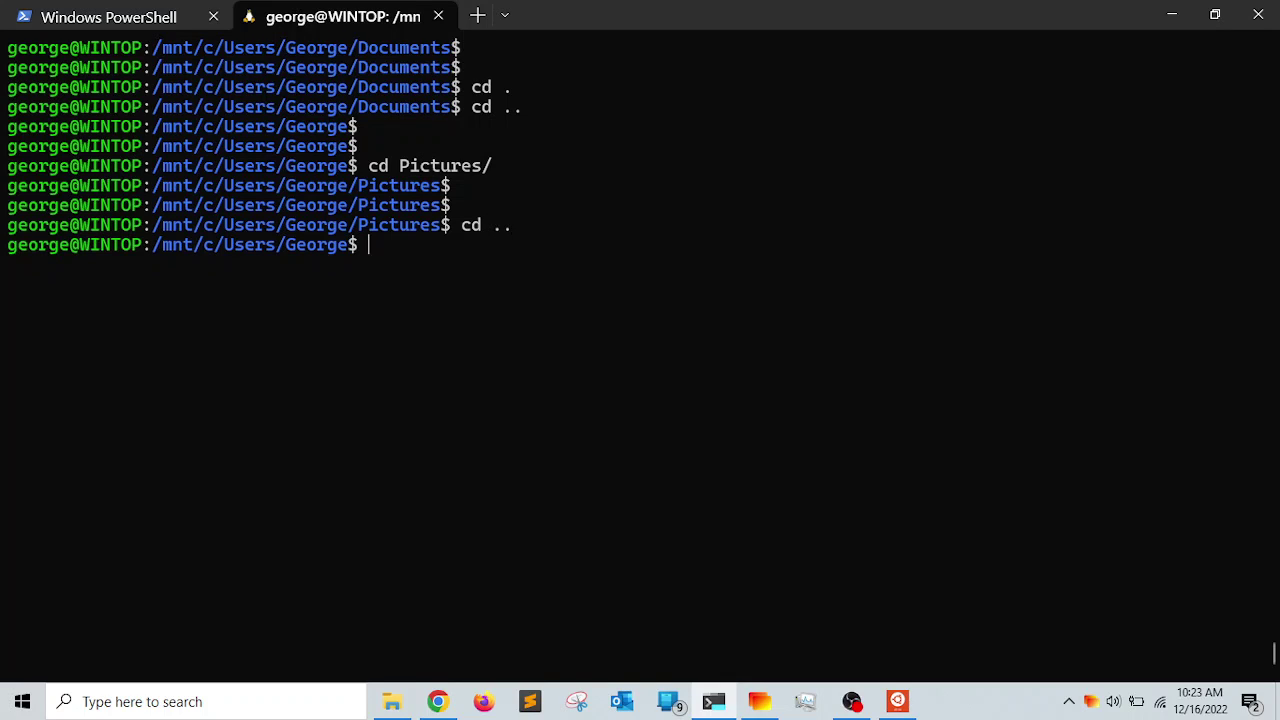
key(Return)
key(Return)
key(Return)
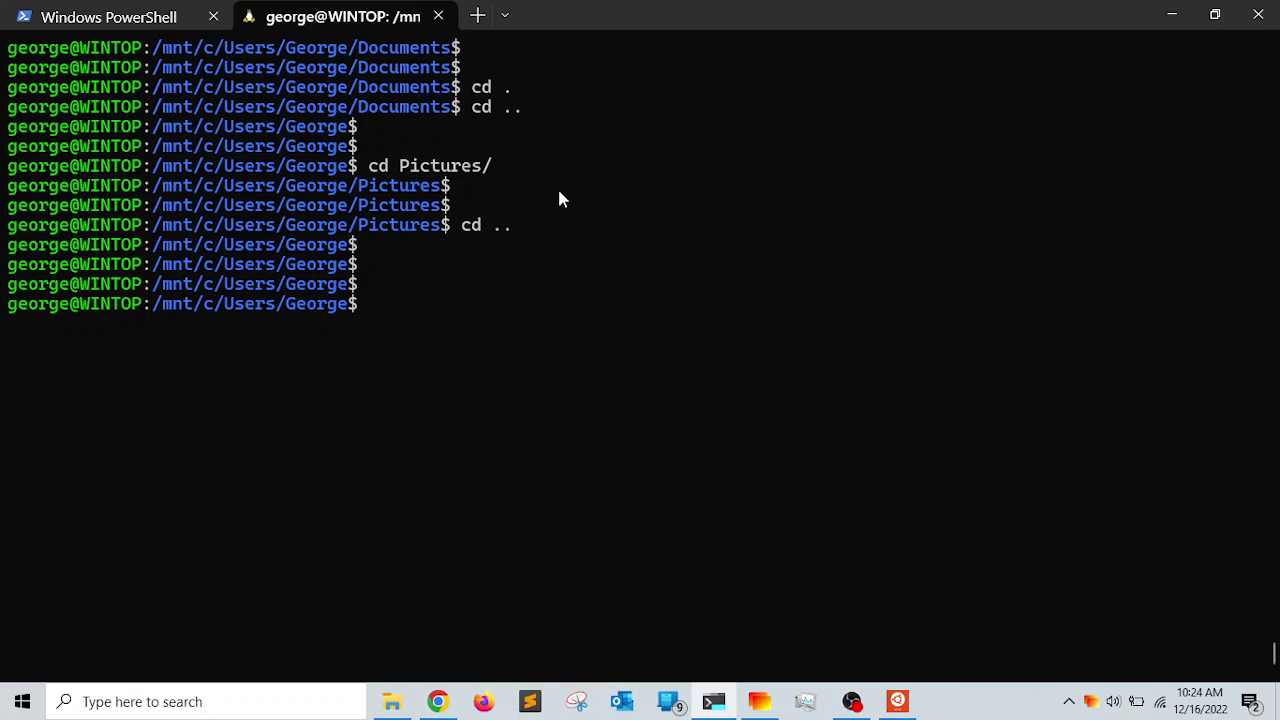
scroll(560, 190, up, 2)
scroll(600, 280, down, 2)
- Return to the Linux home directory with cd and clear the terminal
text(cd)
key(Return)
key(Return)
key(Return)
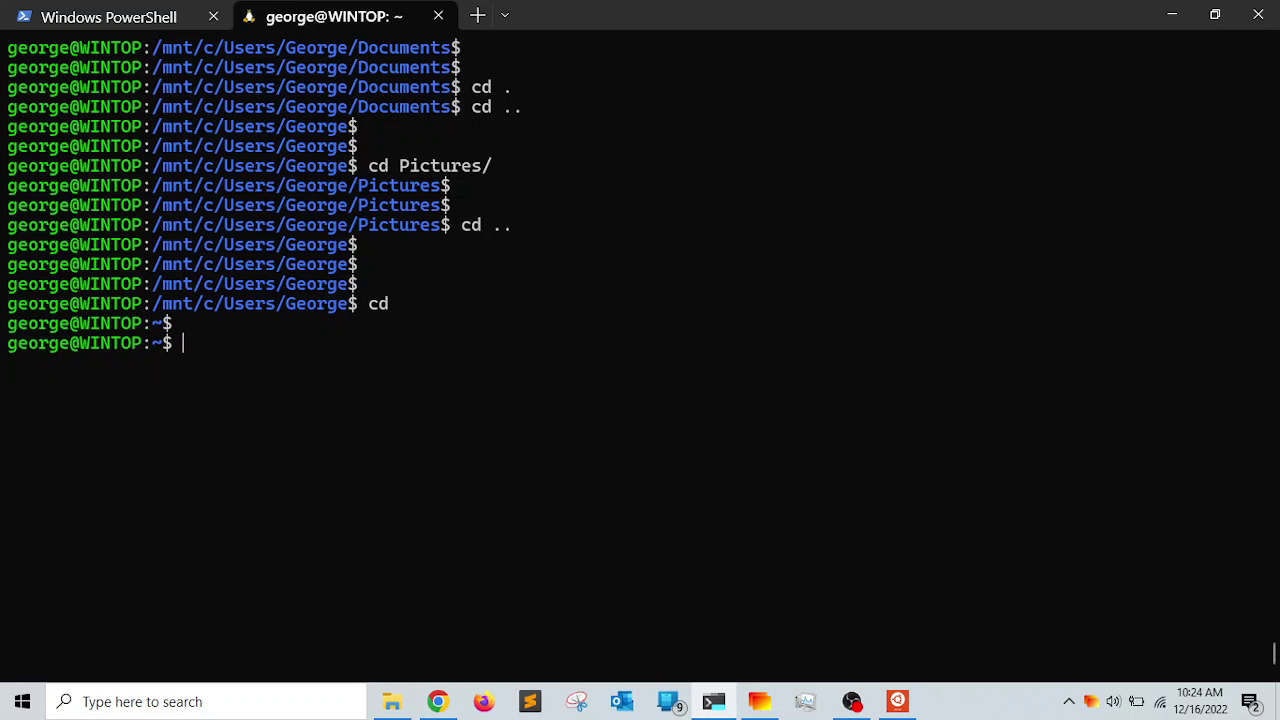
key(ctrl+l)
key(Return)
- Run ifconfig and copy eth0's inet address 172.19.12.91
key(Return)
key(Return)
text(i)
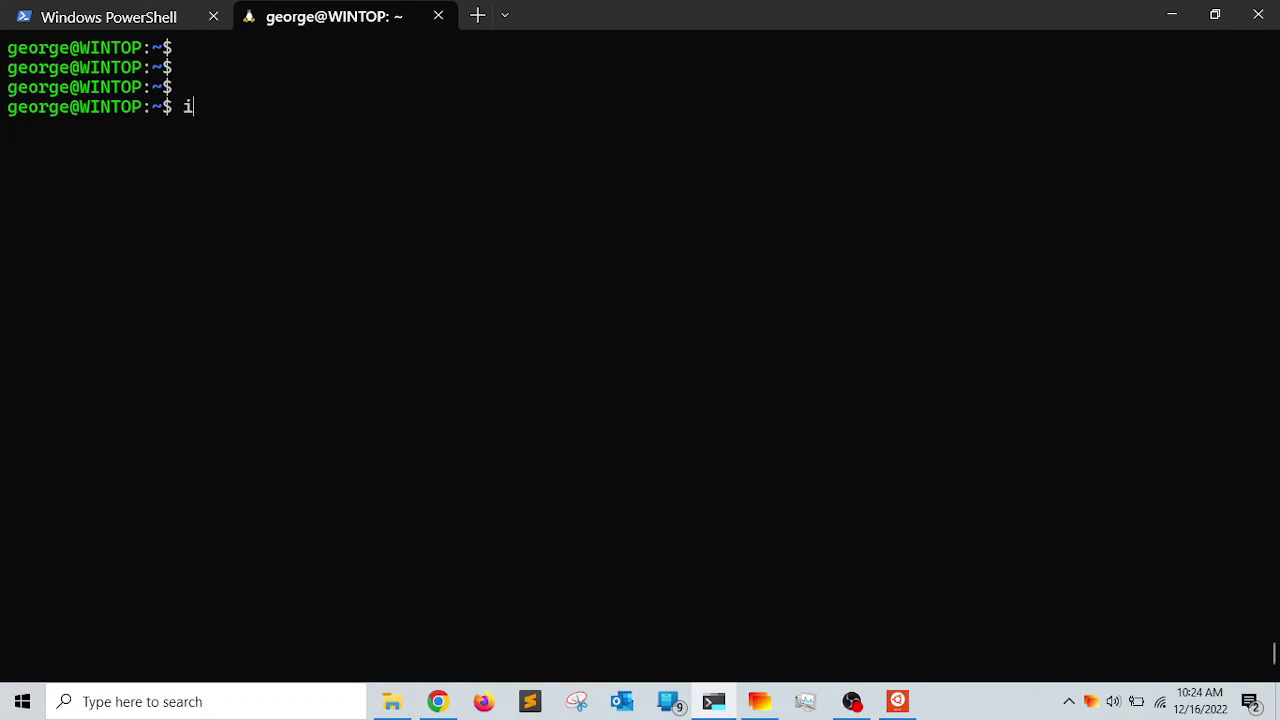
text(fconfig)
key(Return)
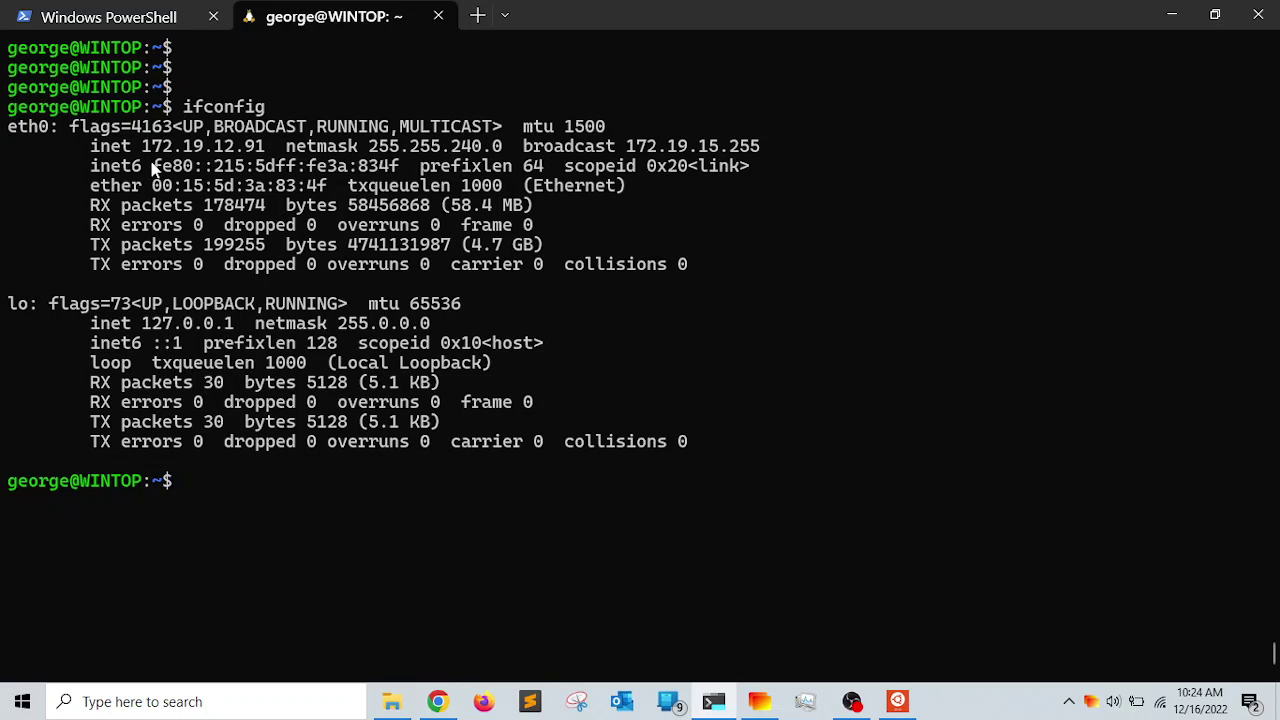
drag(136, 149, 266, 148)
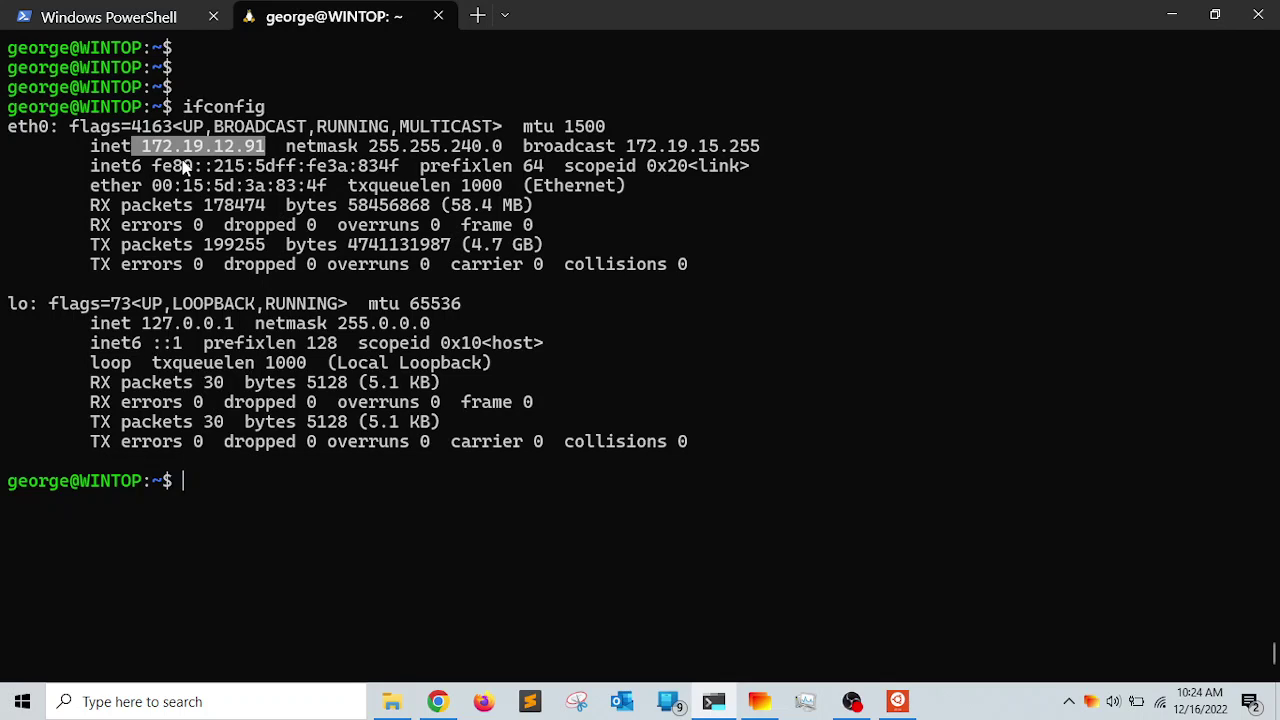
right_click(197, 162)
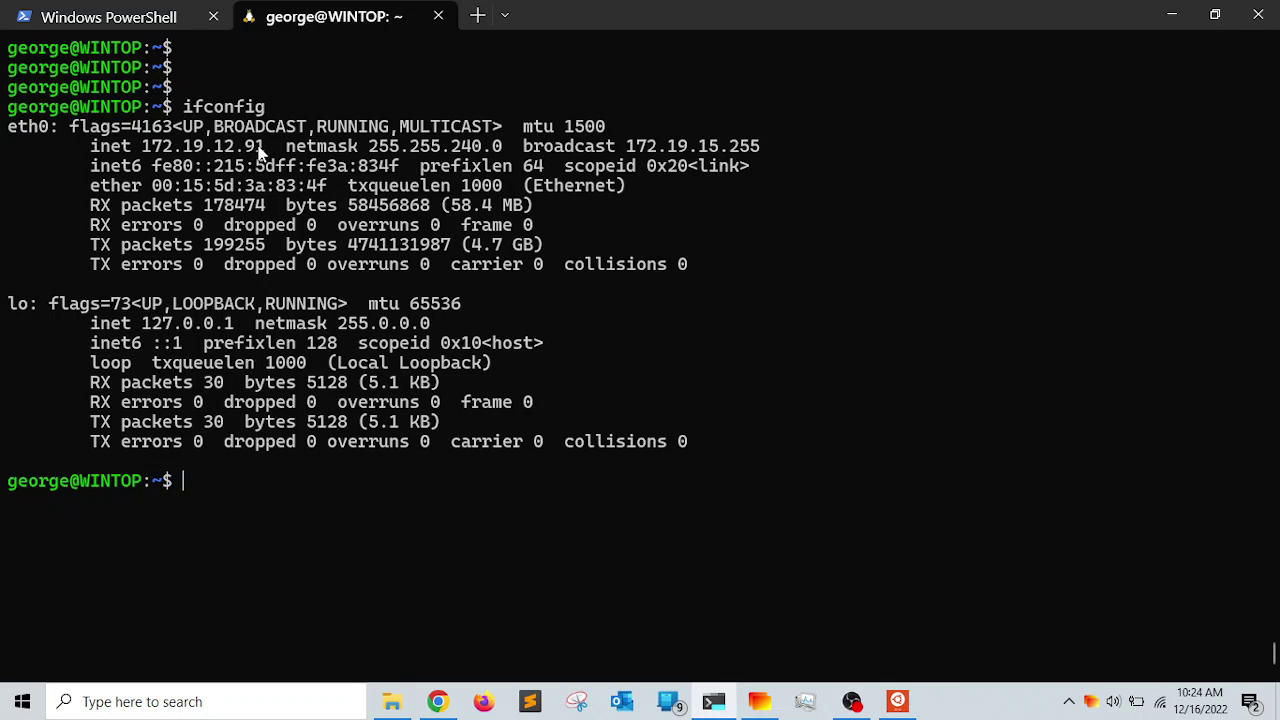
key(Return)
key(Return)
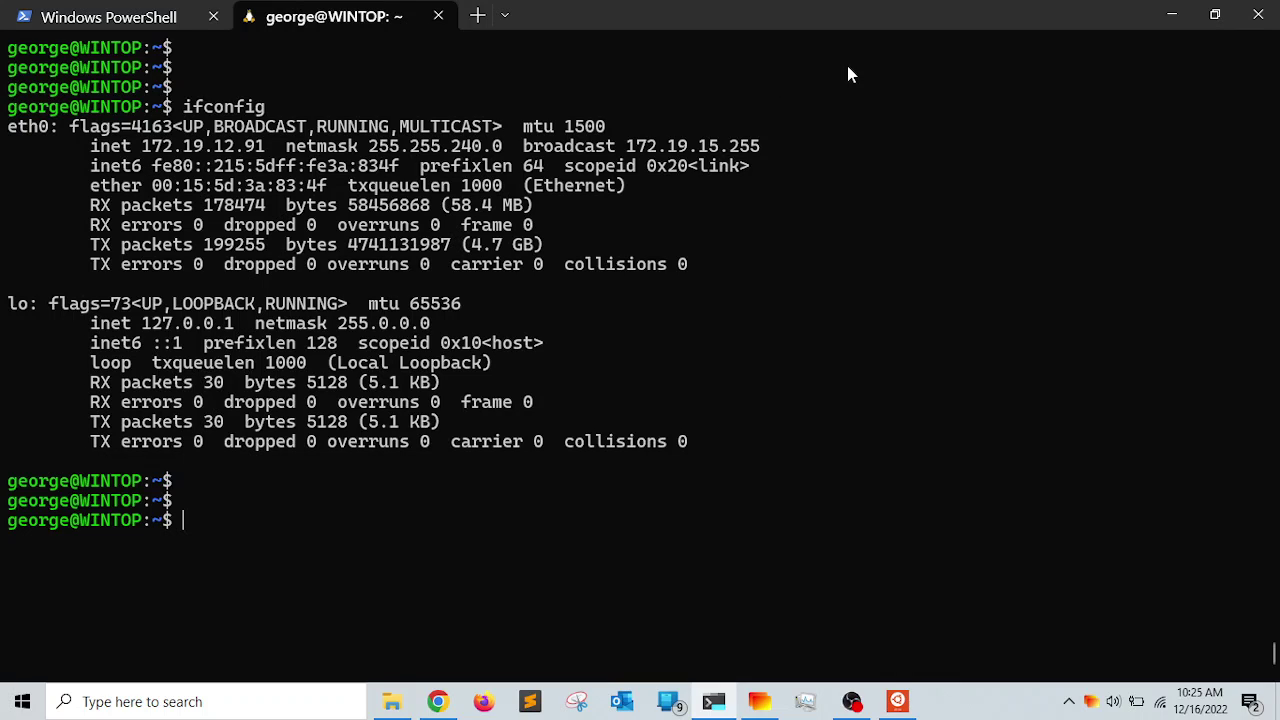
- Clear the screen, run arp -a and copy the host address 172.19.0.1
key(ctrl+l)
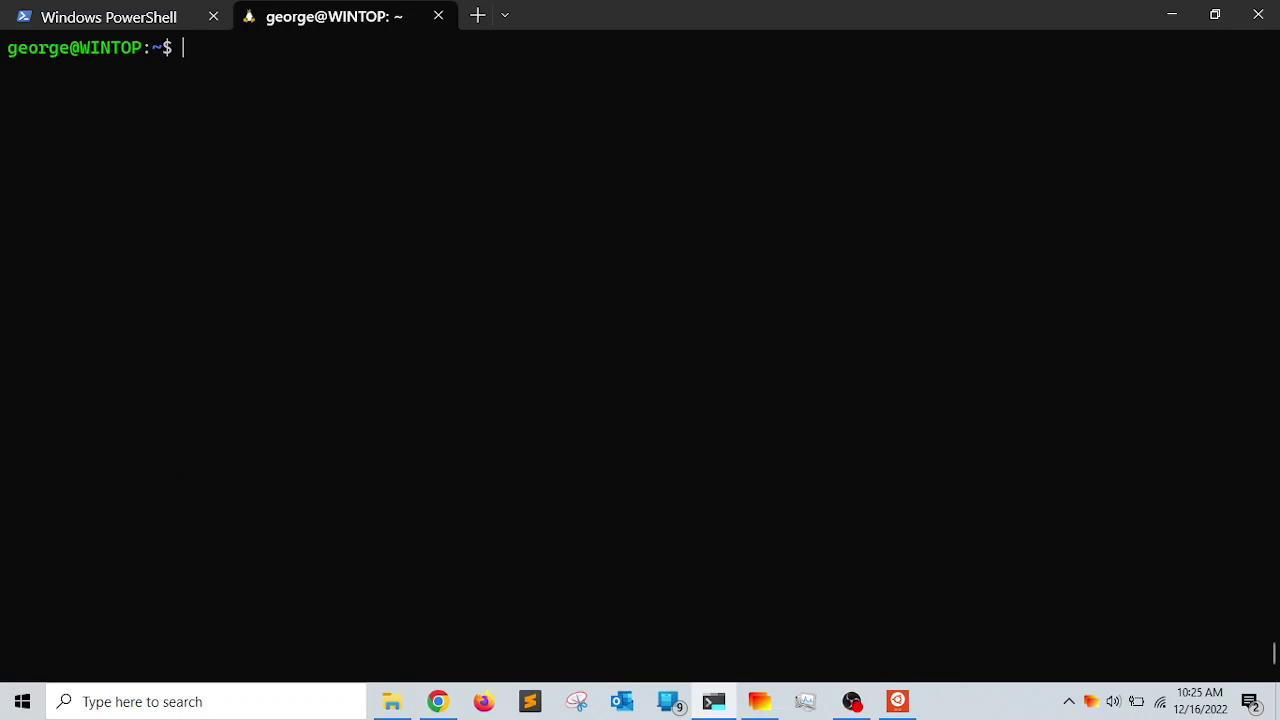
key(Return)
key(Return)
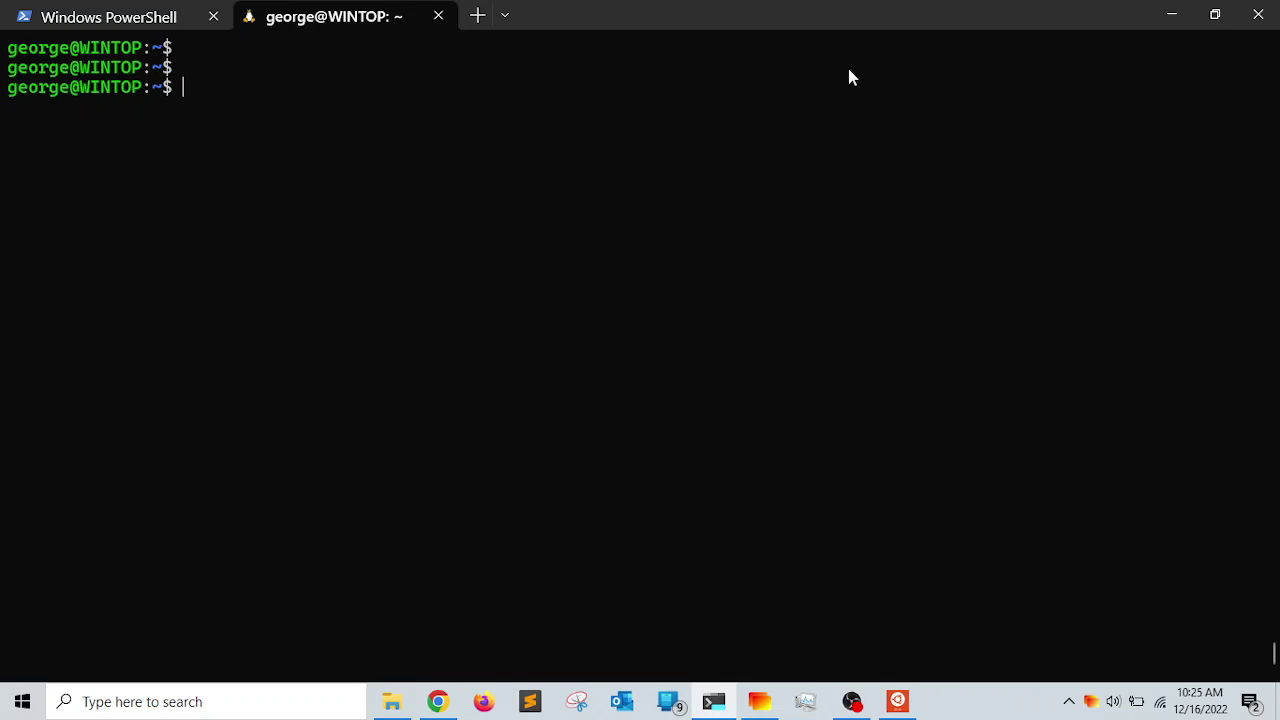
text(arp -a)
key(Return)
key(Return)
key(Return)
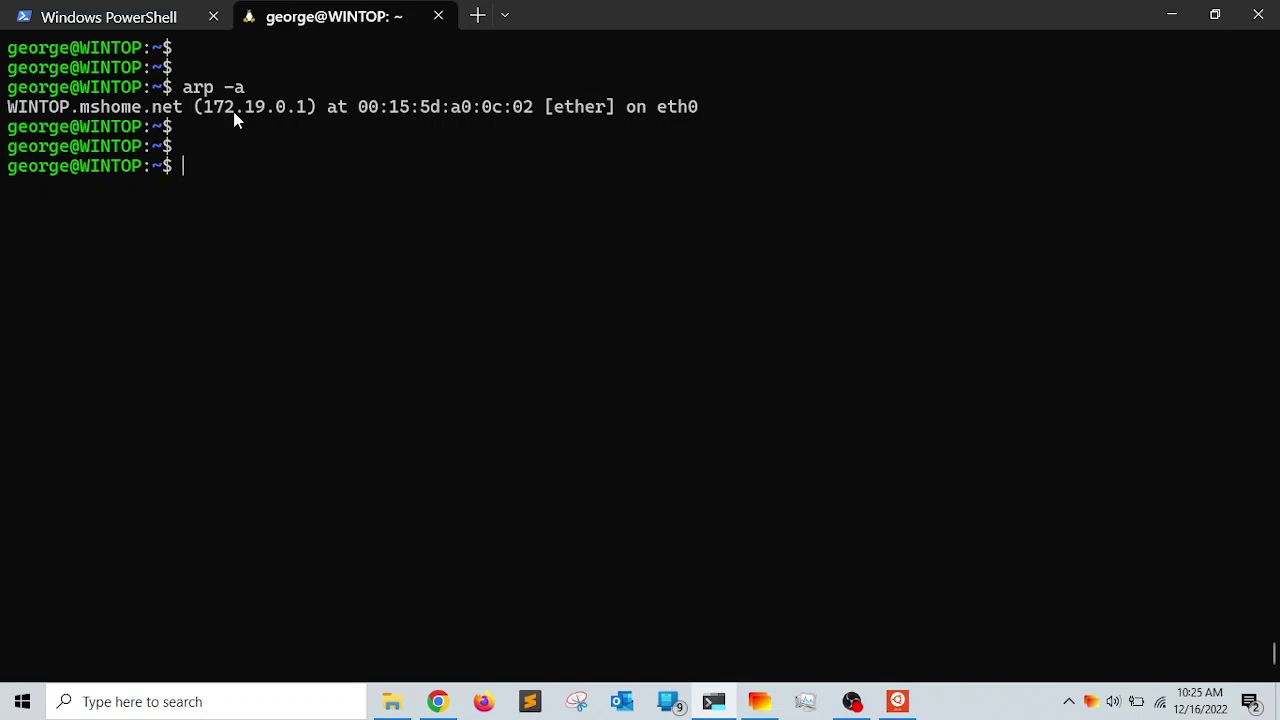
drag(207, 106, 310, 108)
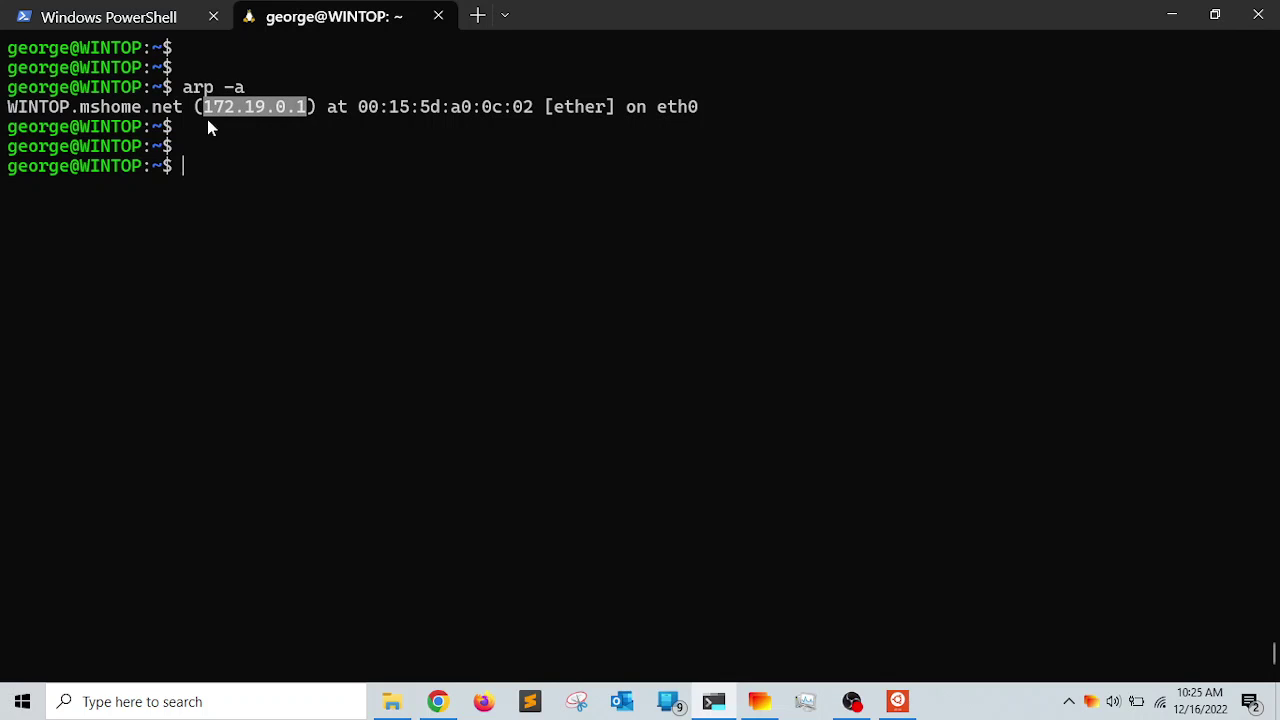
right_click(300, 116)
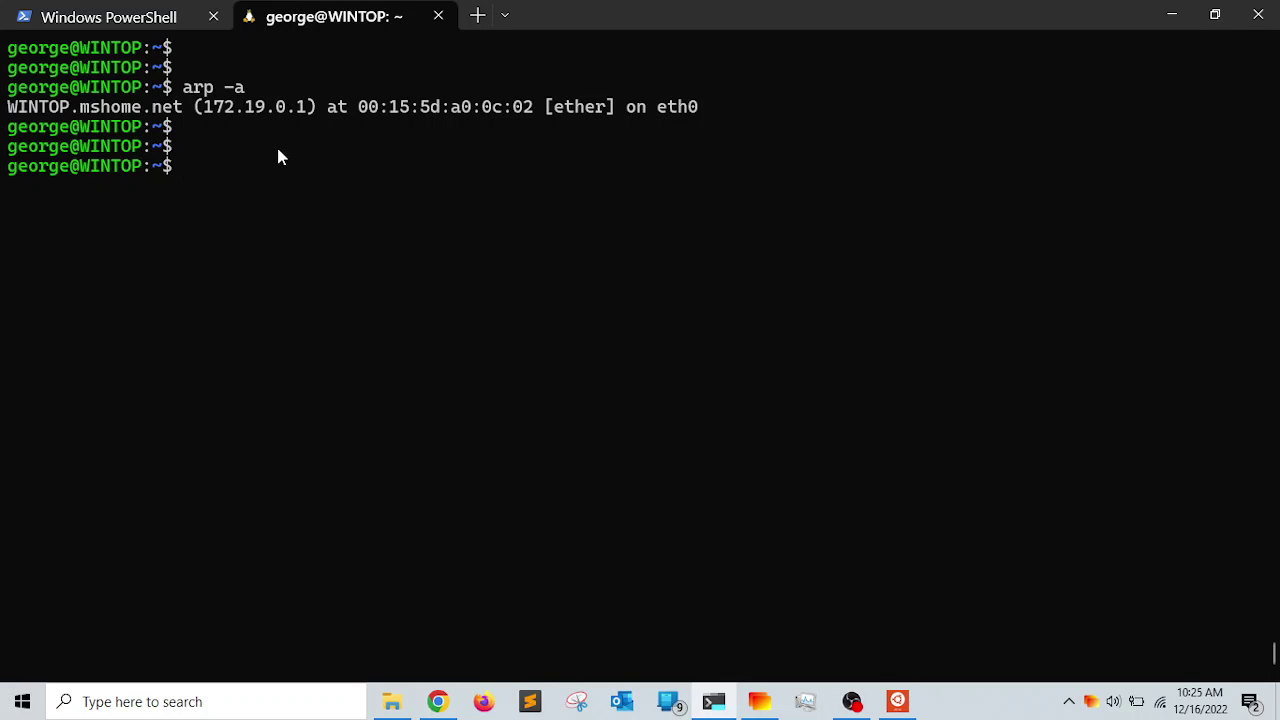
- Ping 172.19.0.1 and stop after three replies with 0% packet loss
text(ping 192)
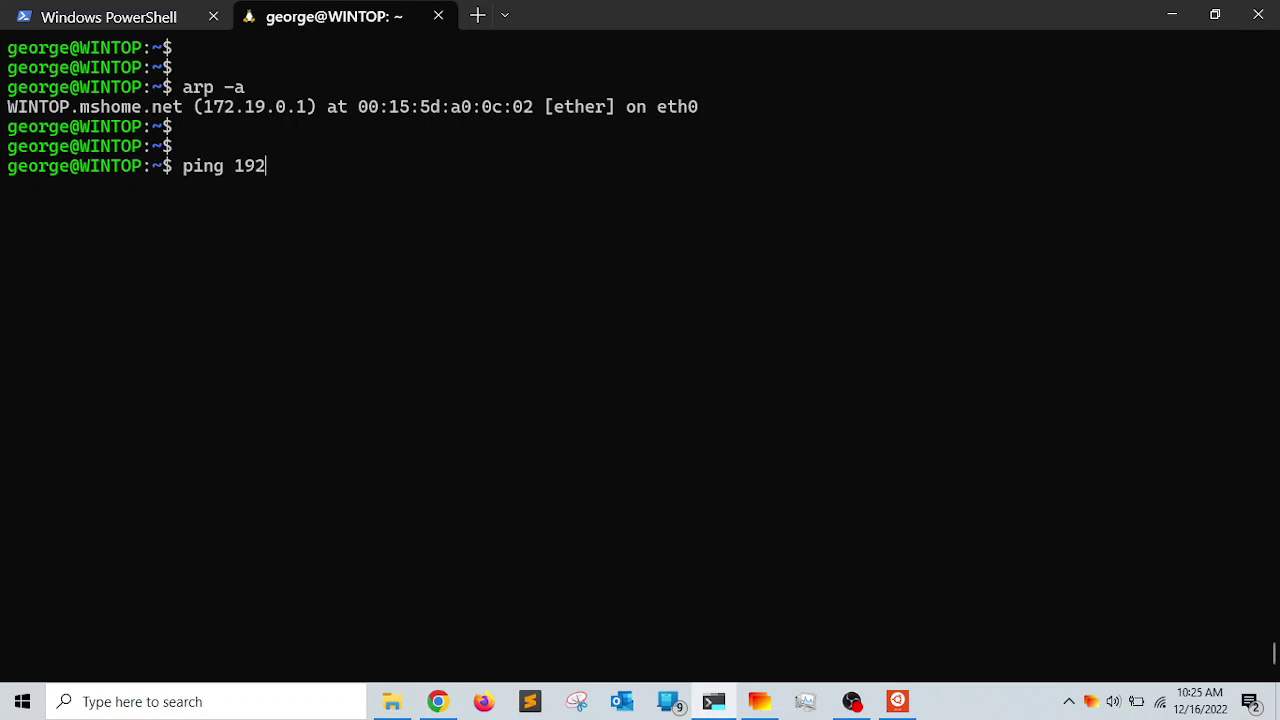
key(BackSpace)
key(BackSpace)
text(72.19.0.)
key(Return)
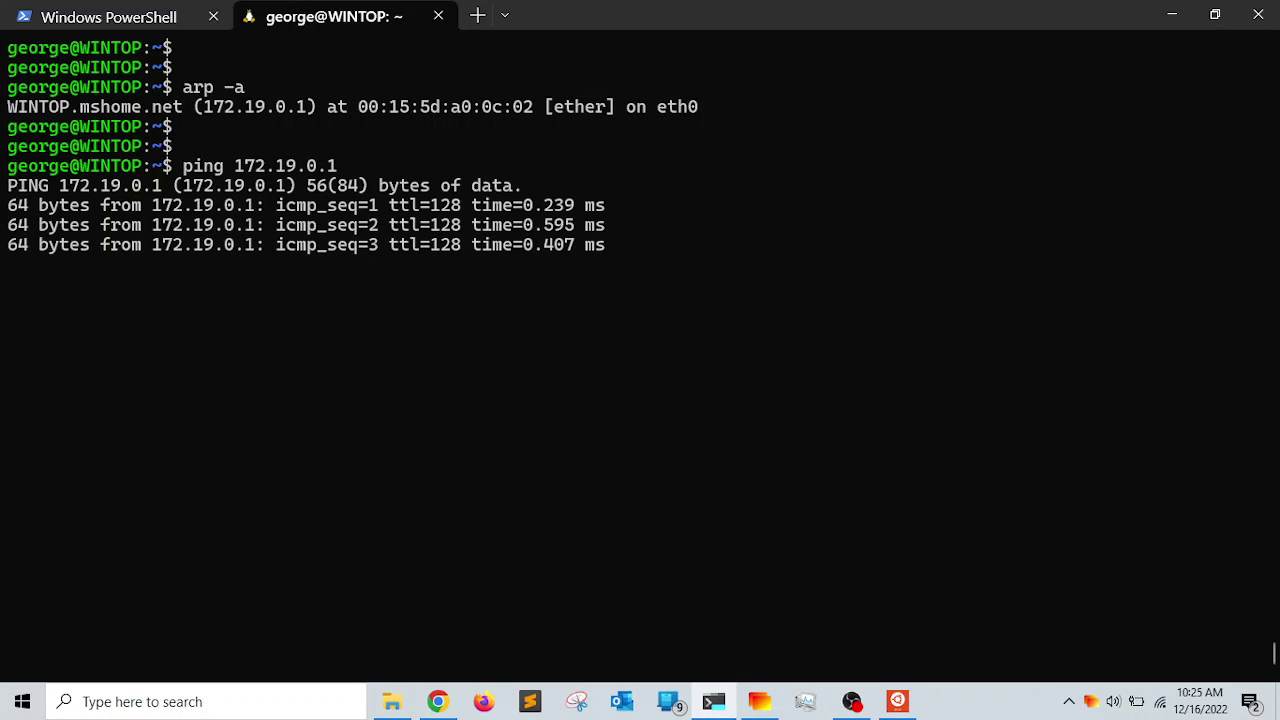
key(ctrl+c)
key(Return)
key(Return)
key(Return)
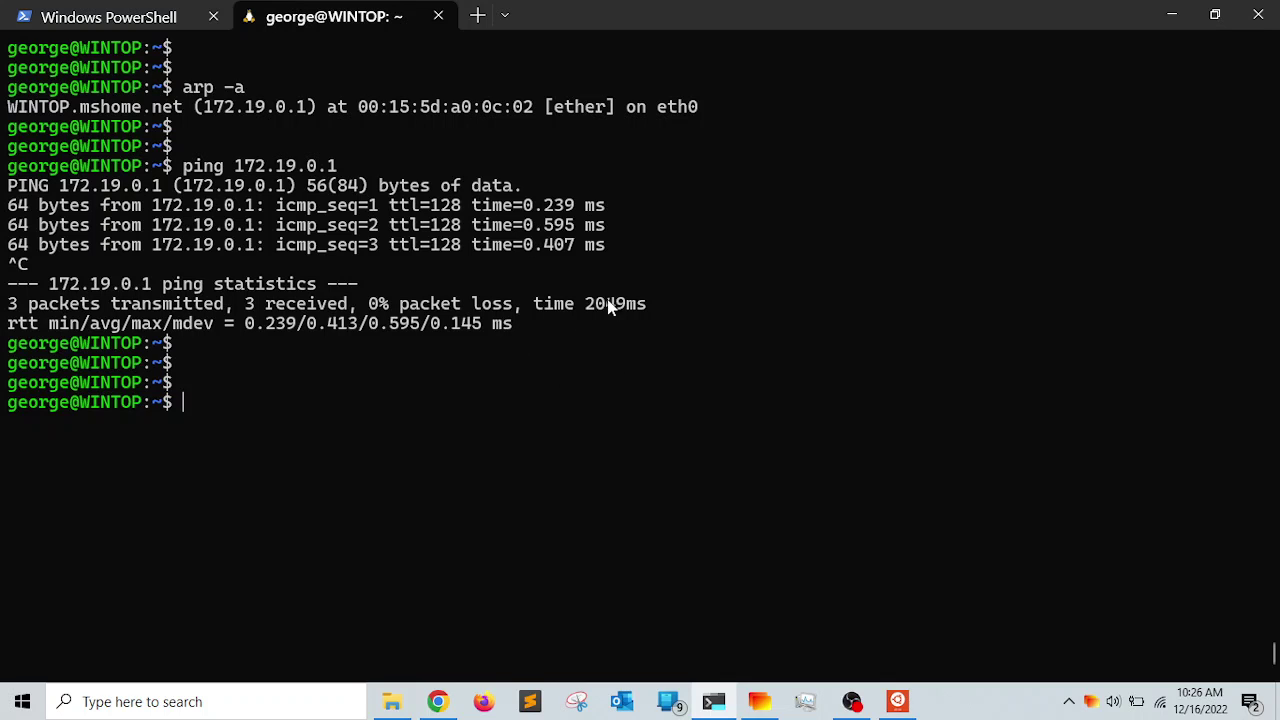
- Bring Chrome forward and load localhost in the address bar, which refuses to connect
mouse_move(440, 701)
click(460, 627)
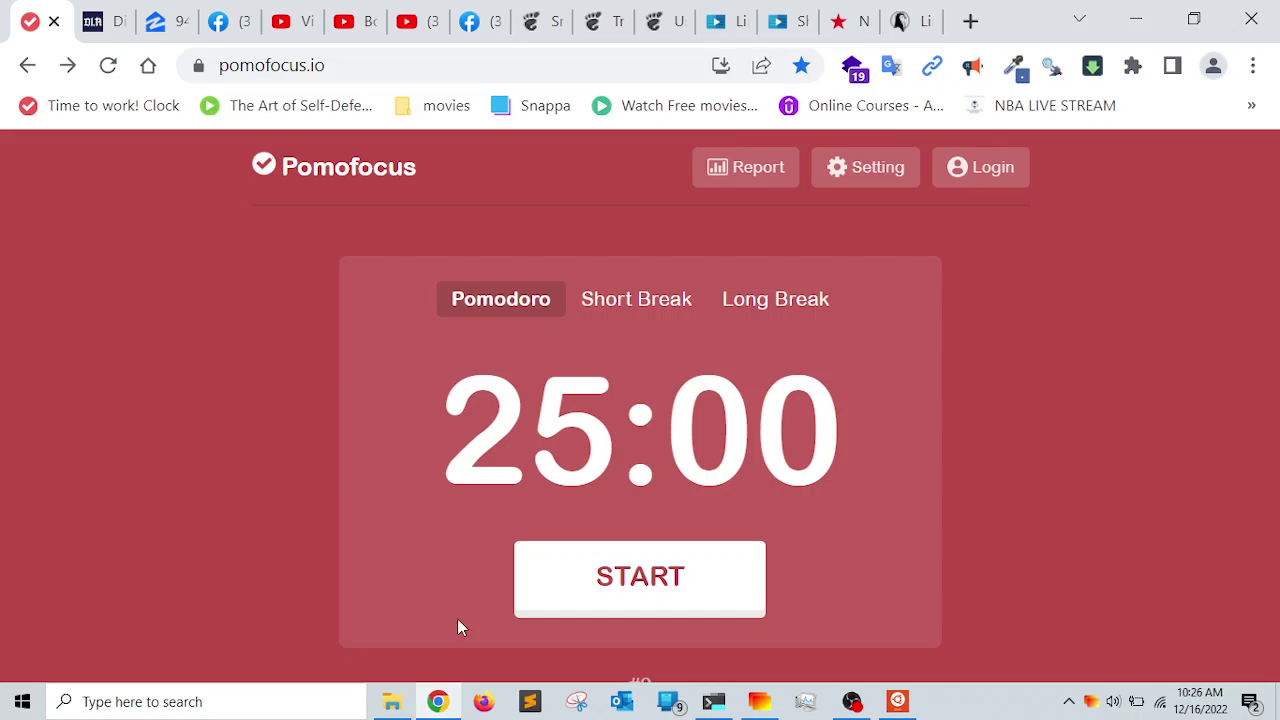
click(910, 25)
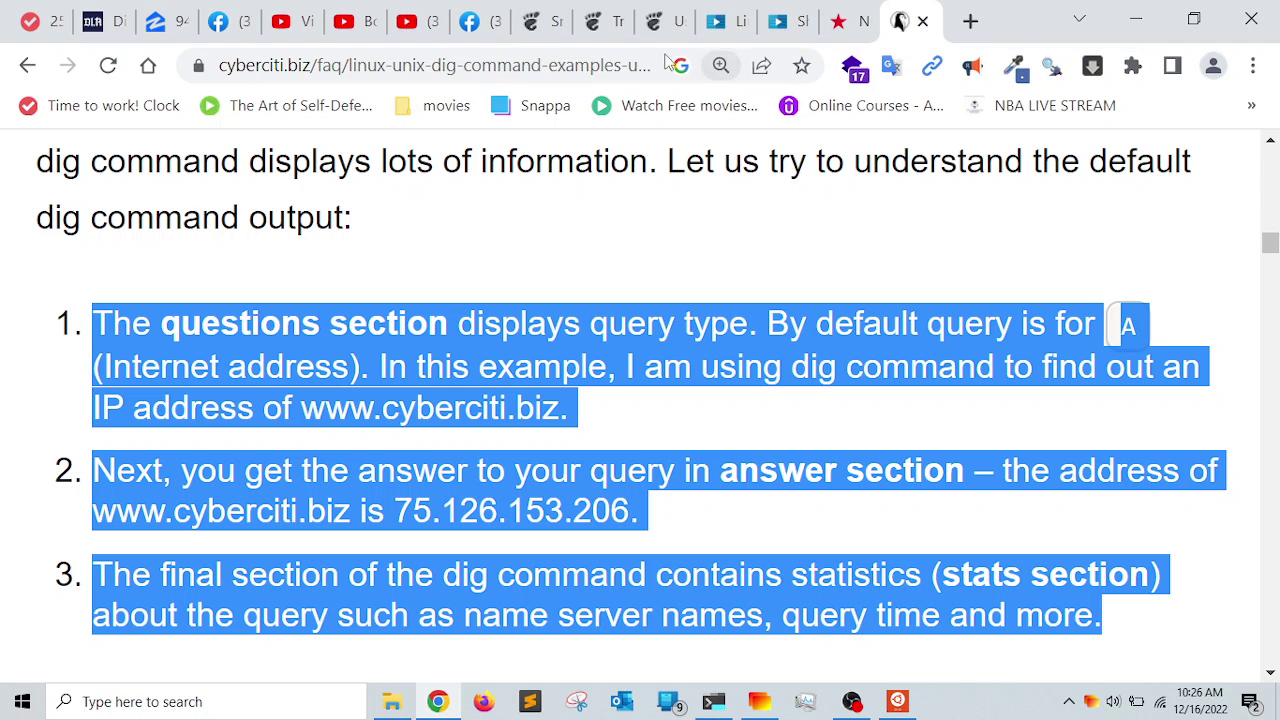
click(621, 77)
text(localhost)
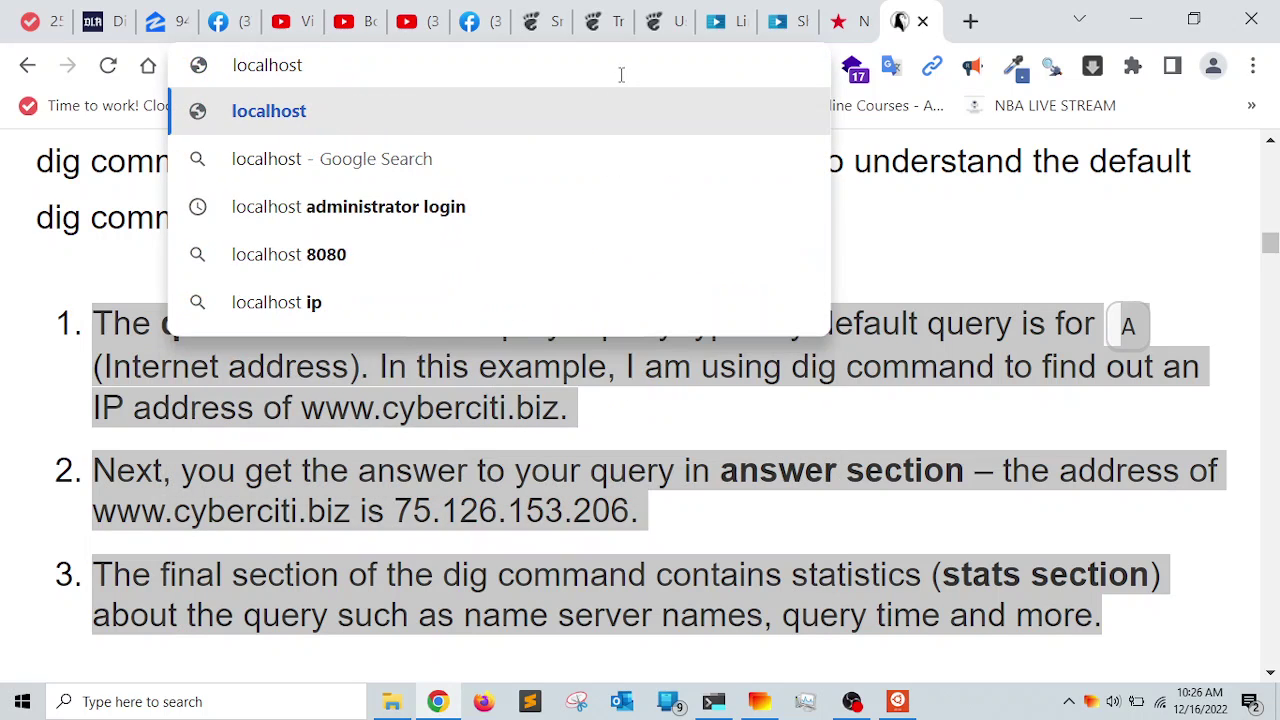
key(Return)
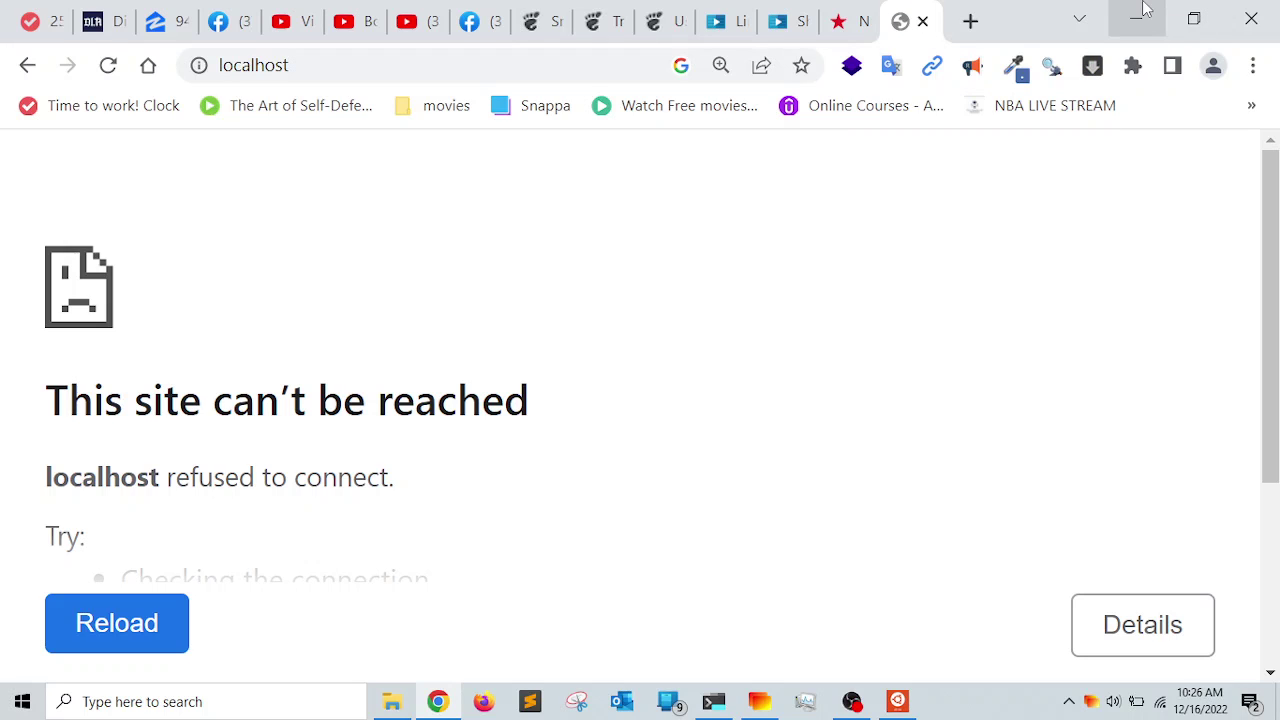
- Begin appending a colon to localhost, then close the failed tab and minimize Chrome
click(304, 65)
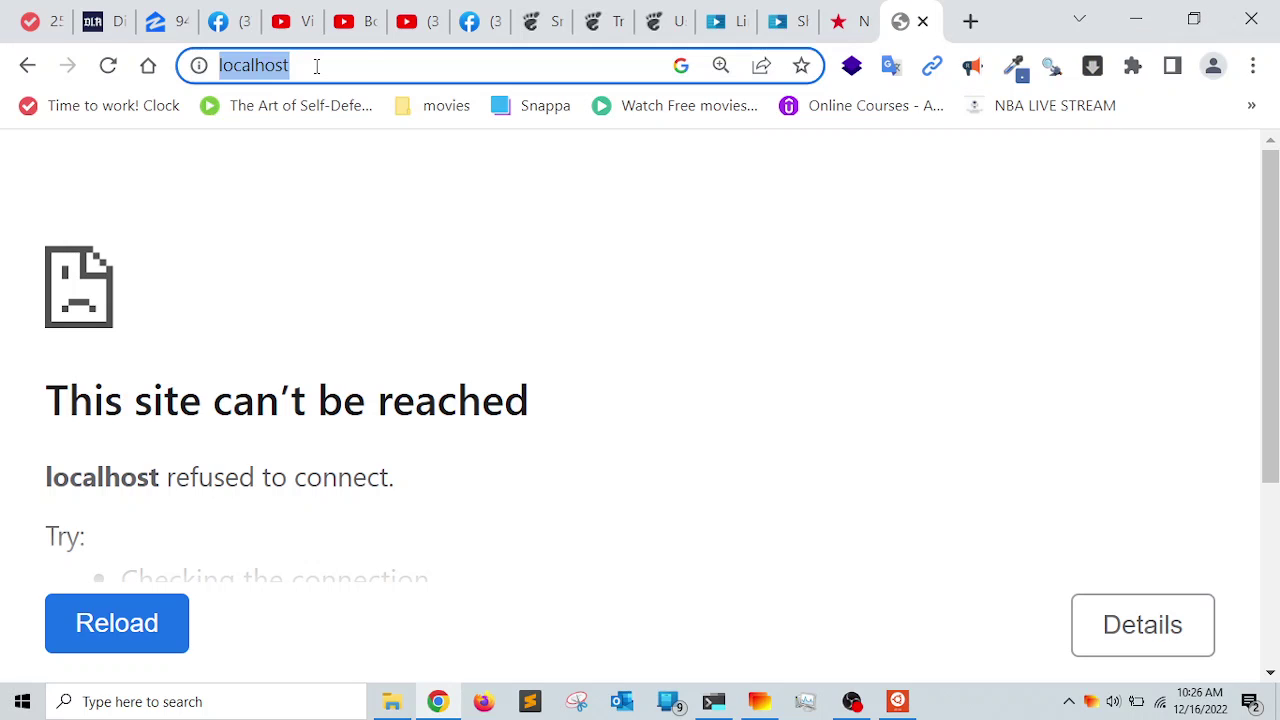
click(344, 66)
text(:)
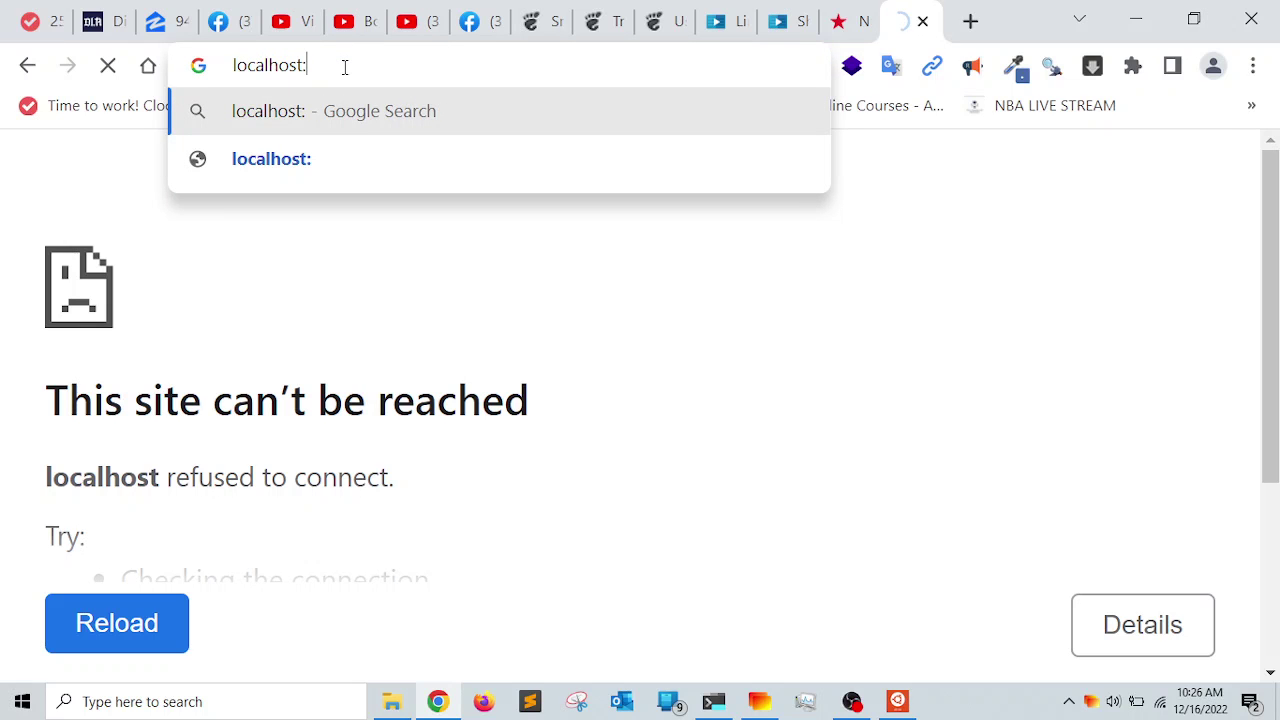
click(923, 22)
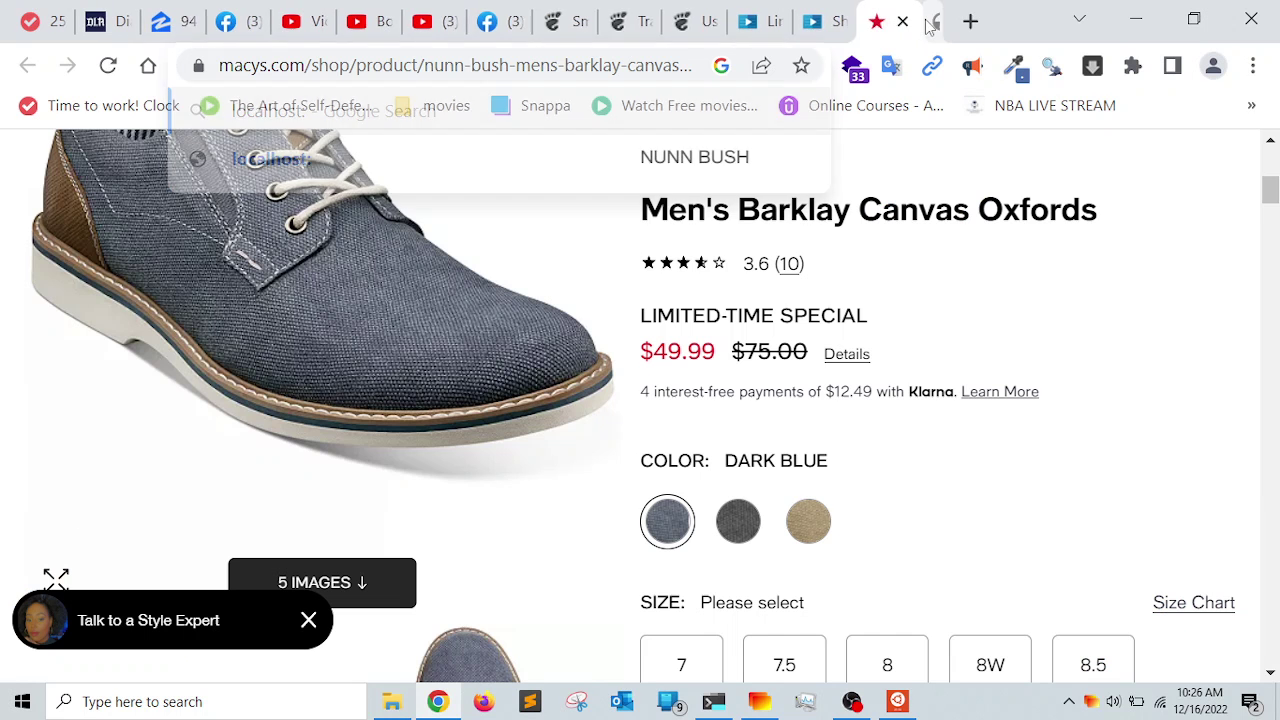
click(1136, 18)
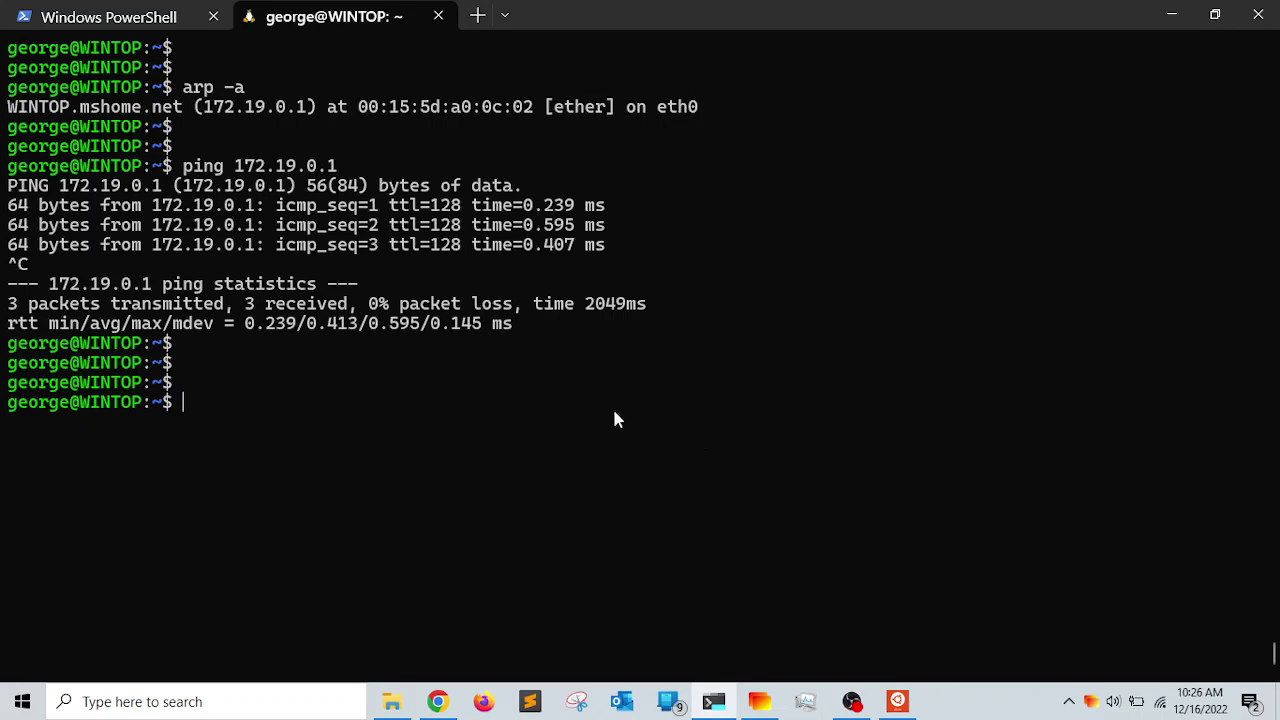
- Run netstat -ant | more, highlight the port 22 LISTEN row, then go to the PowerShell tab
text(netstat -ant)
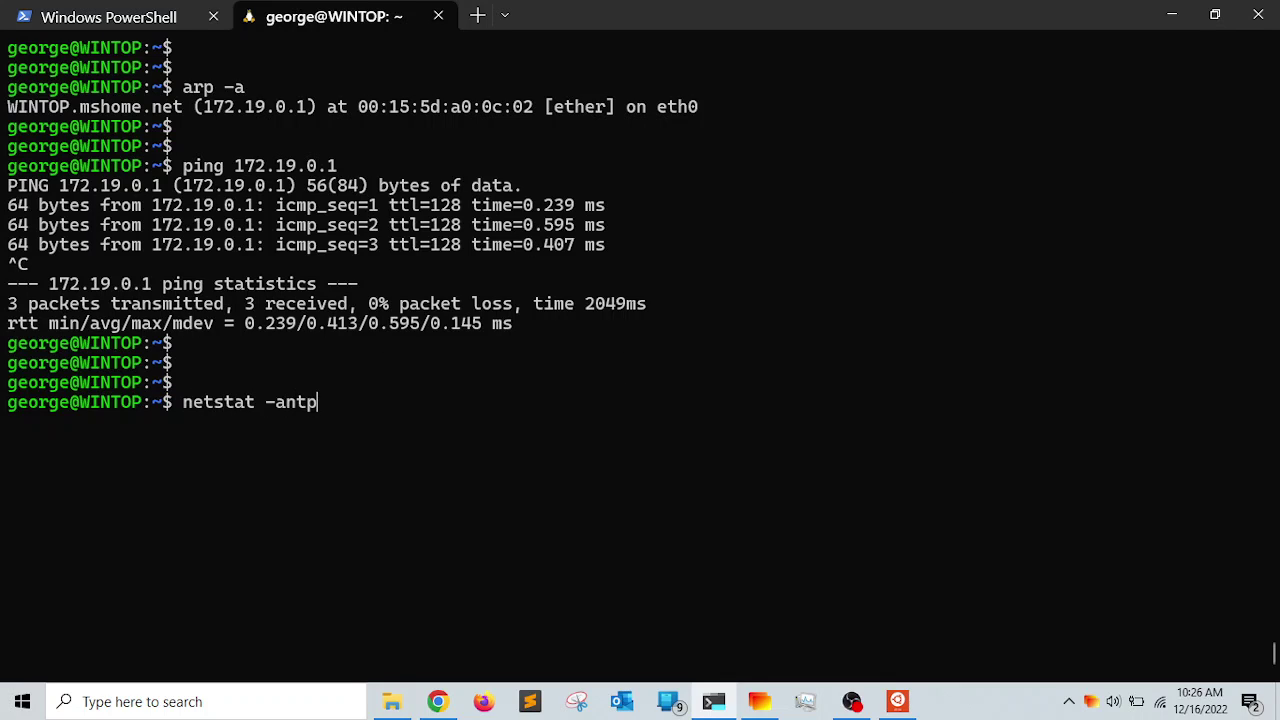
text( | more)
key(Return)
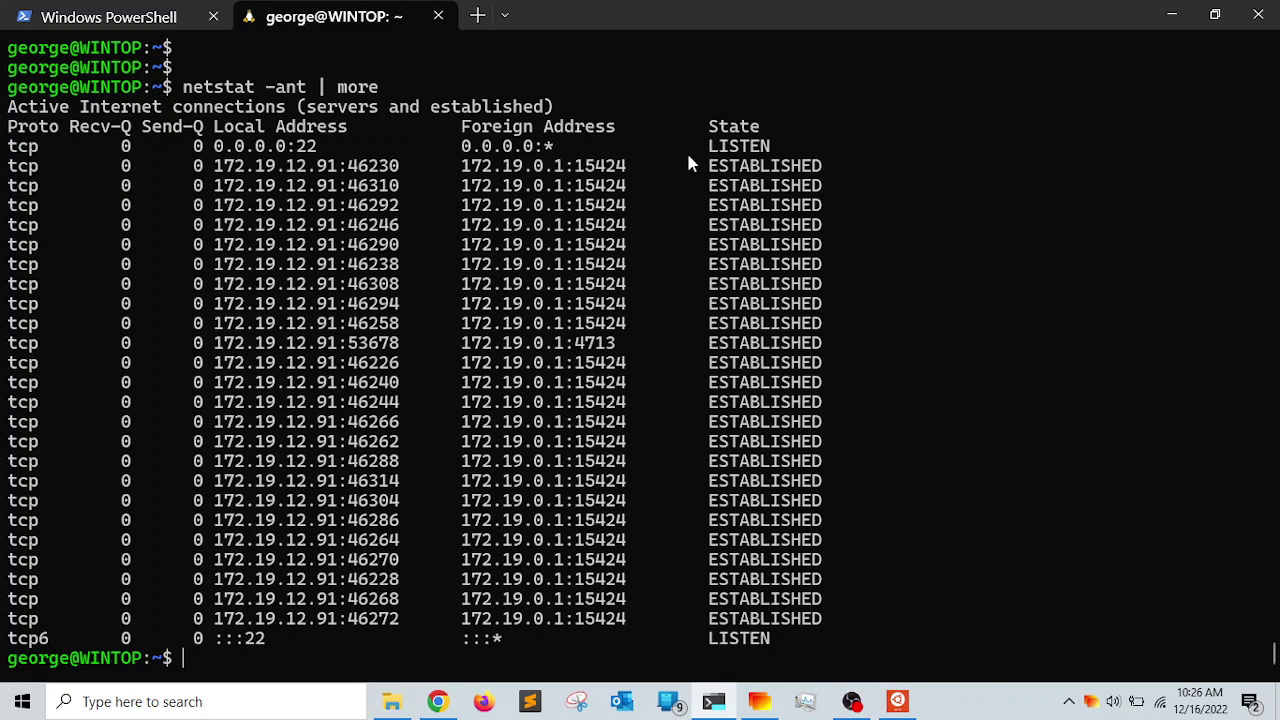
drag(775, 149, 14, 152)
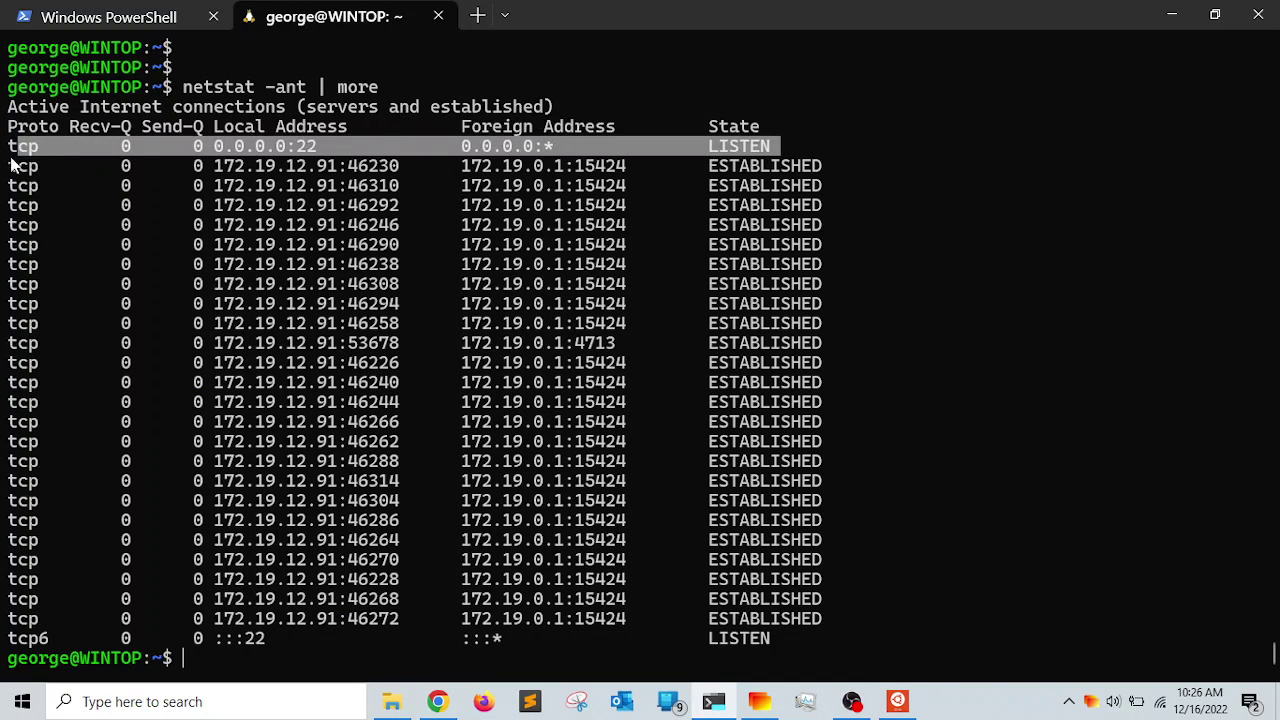
click(125, 17)
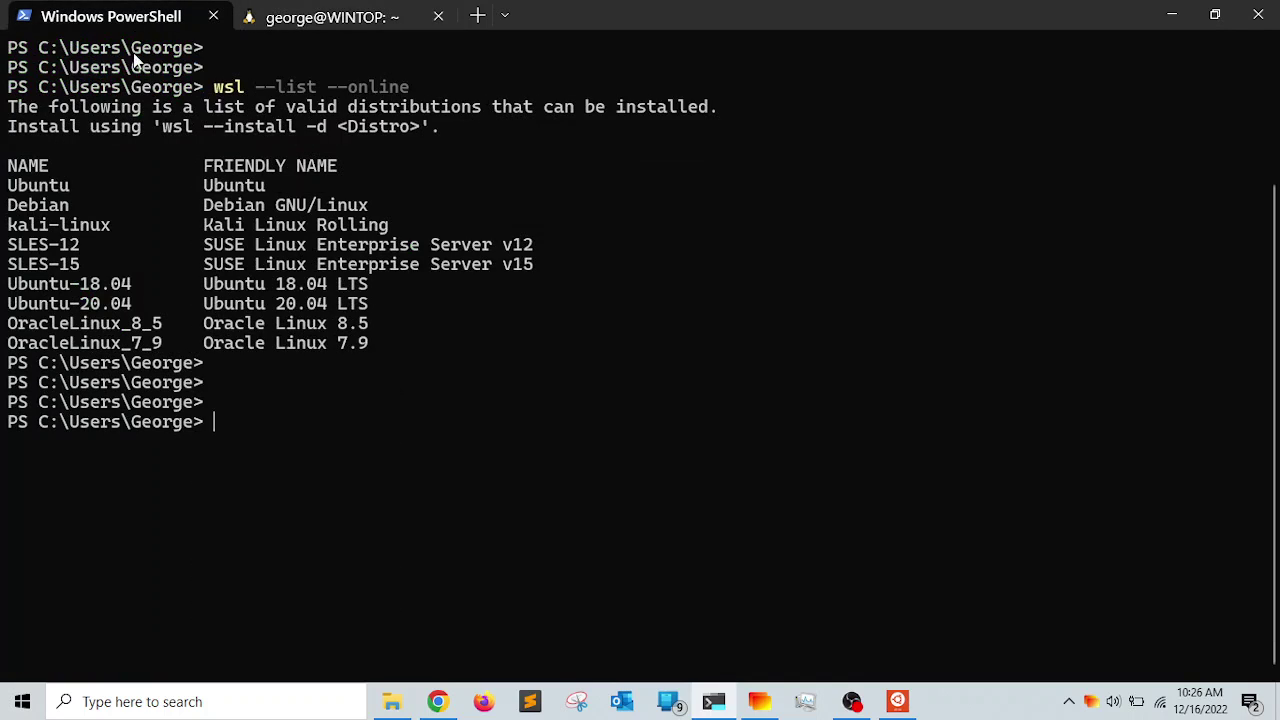
- Clear PowerShell, ssh as the user to localhost, and highlight known_hosts:1 in the host-key warning
key(ctrl+l)
key(Return)
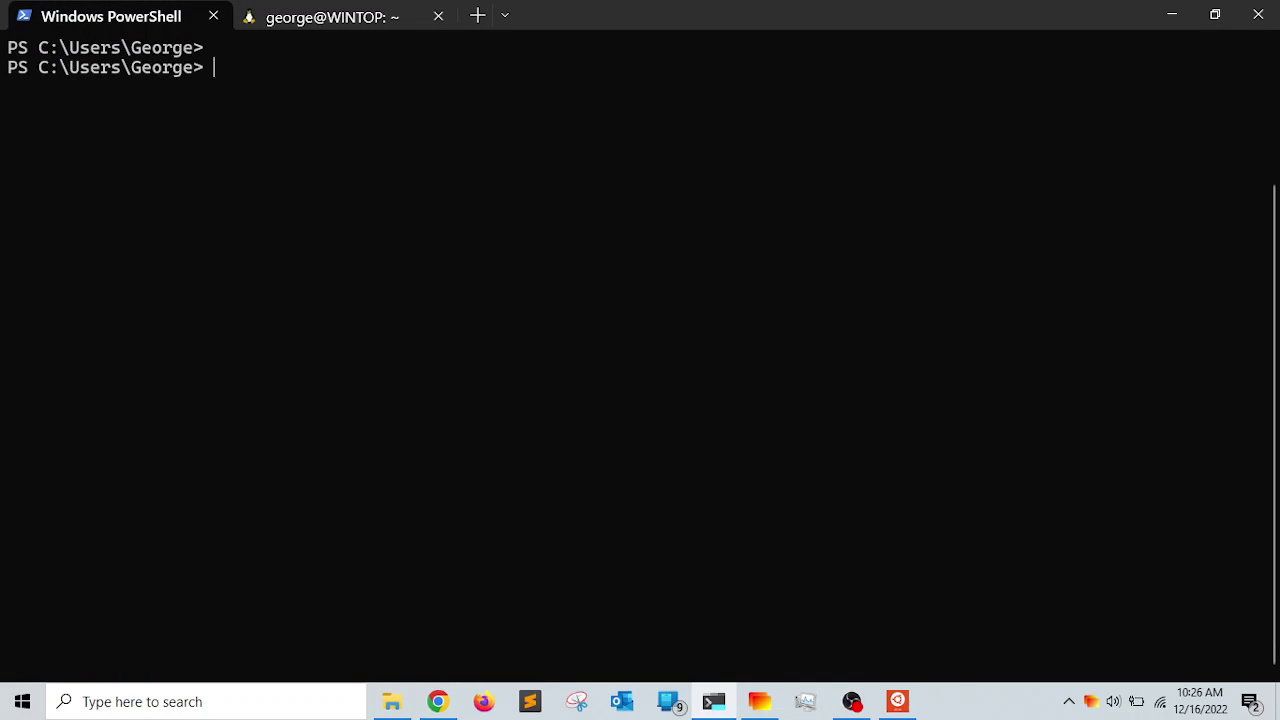
key(Return)
text(ssh)
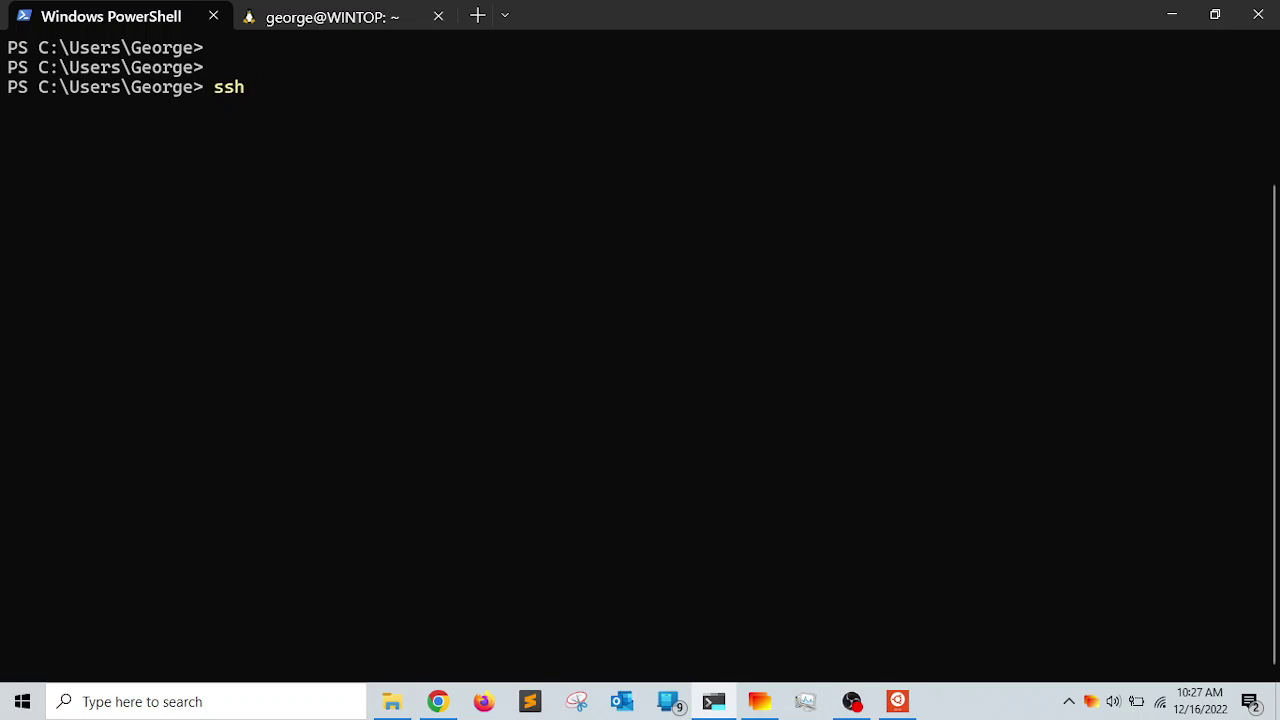
text( george@localhost)
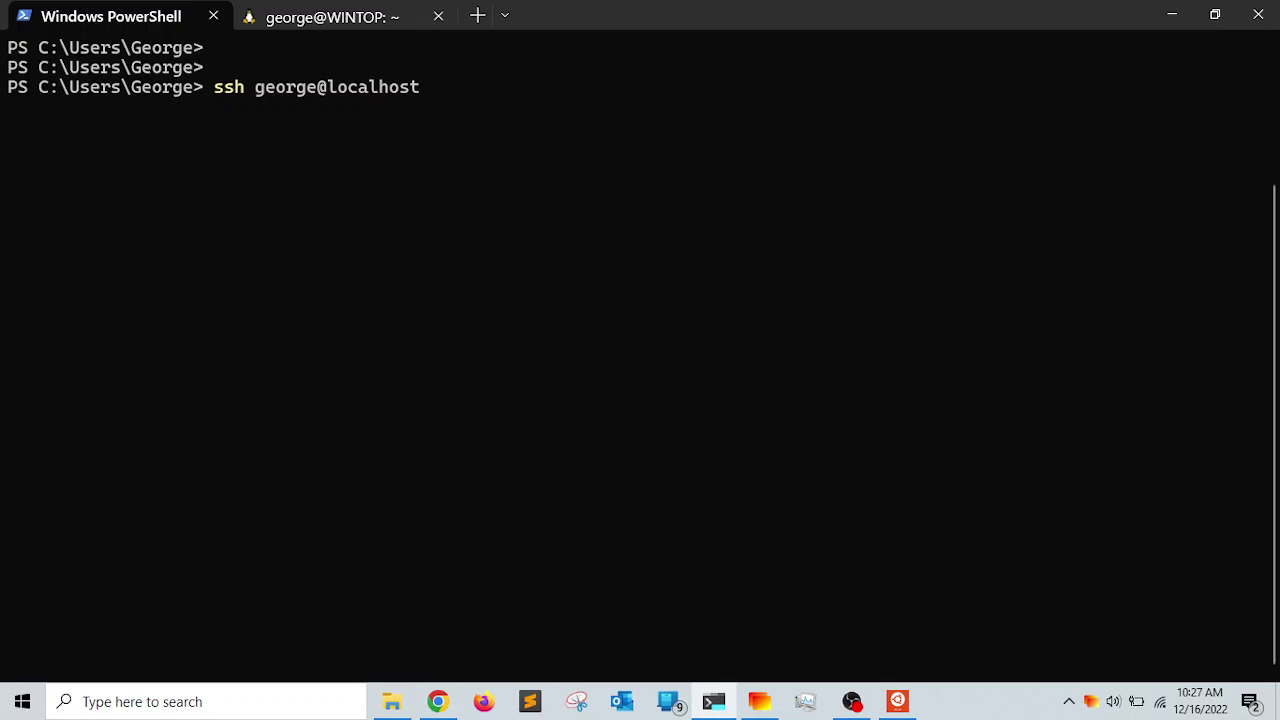
key(Return)
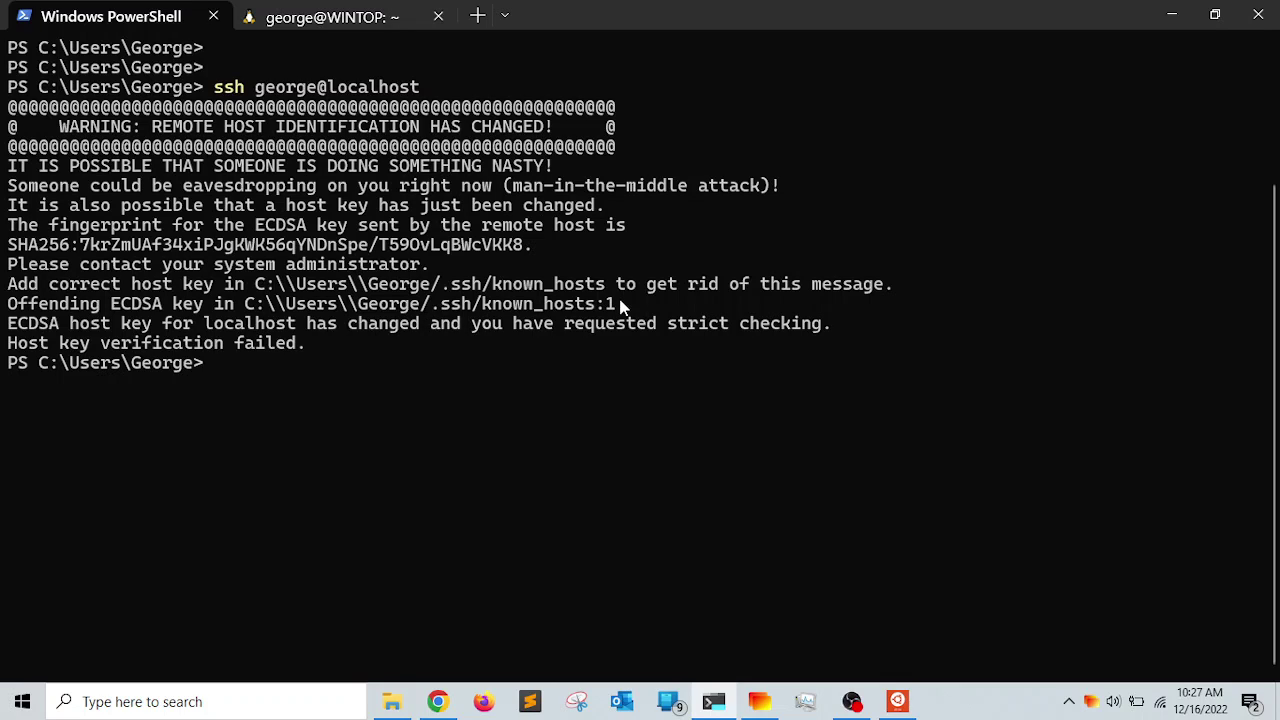
drag(624, 305, 486, 307)
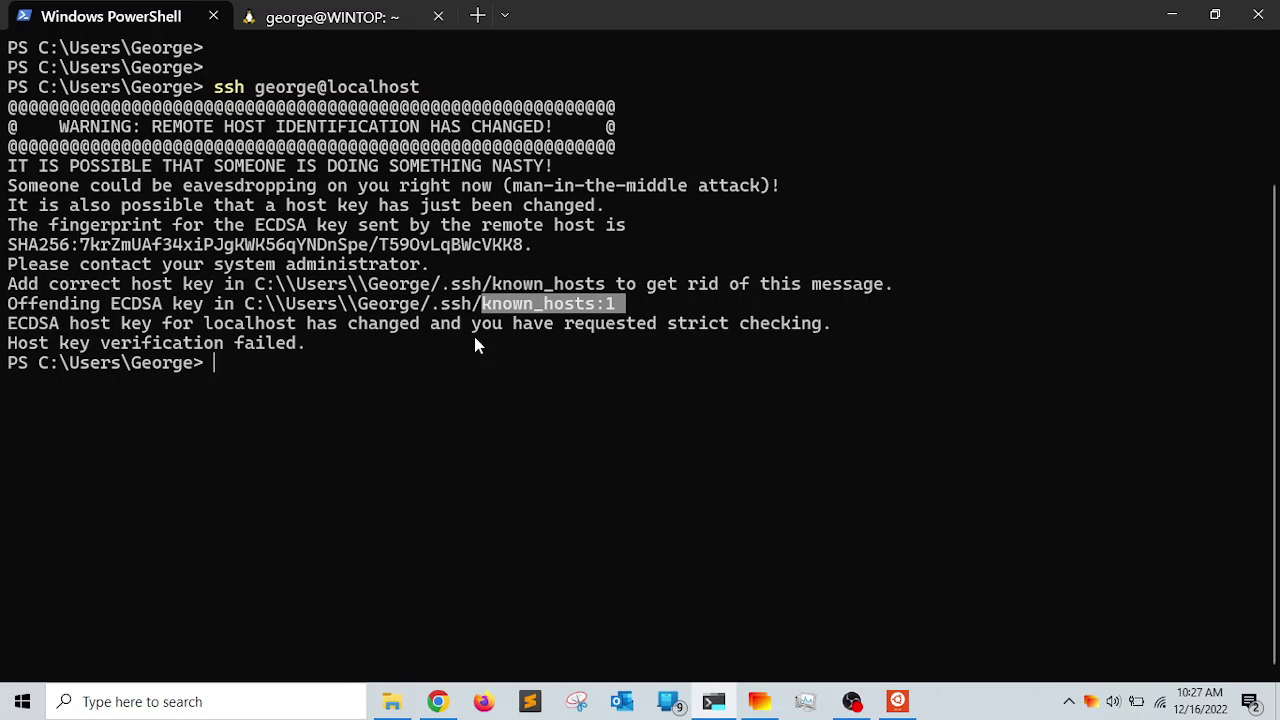
key(Return)
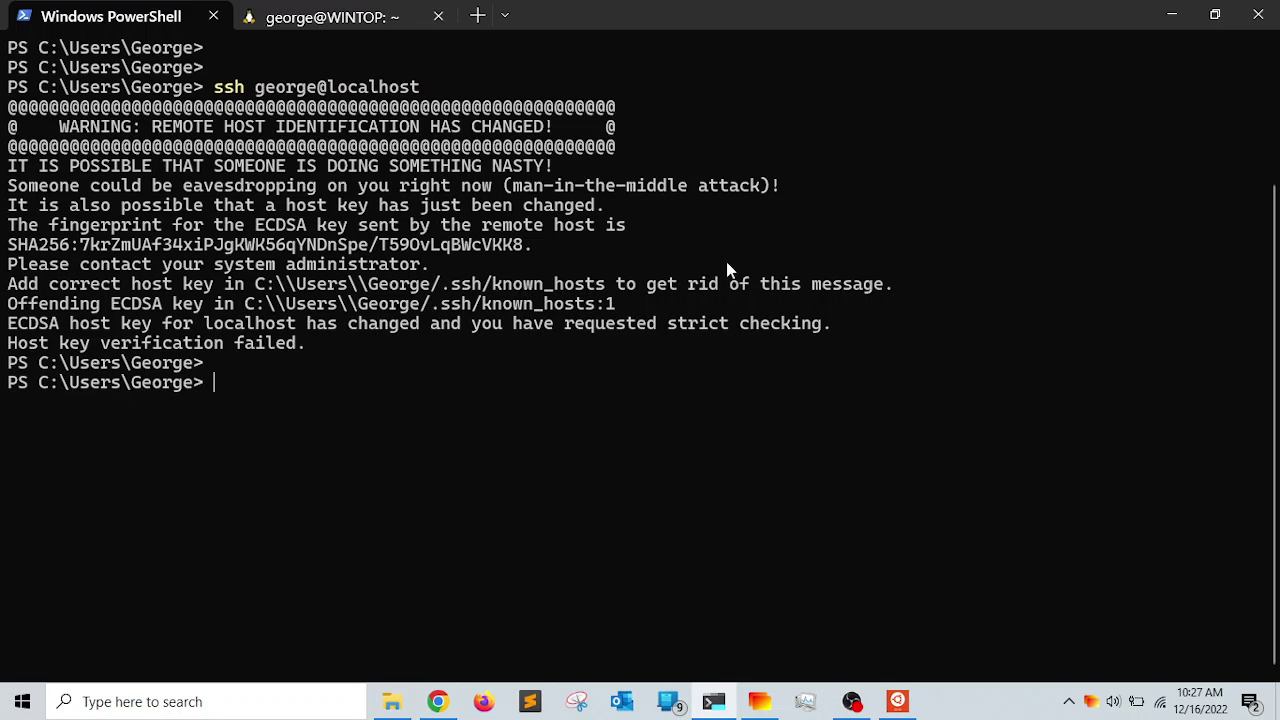
key(Return)
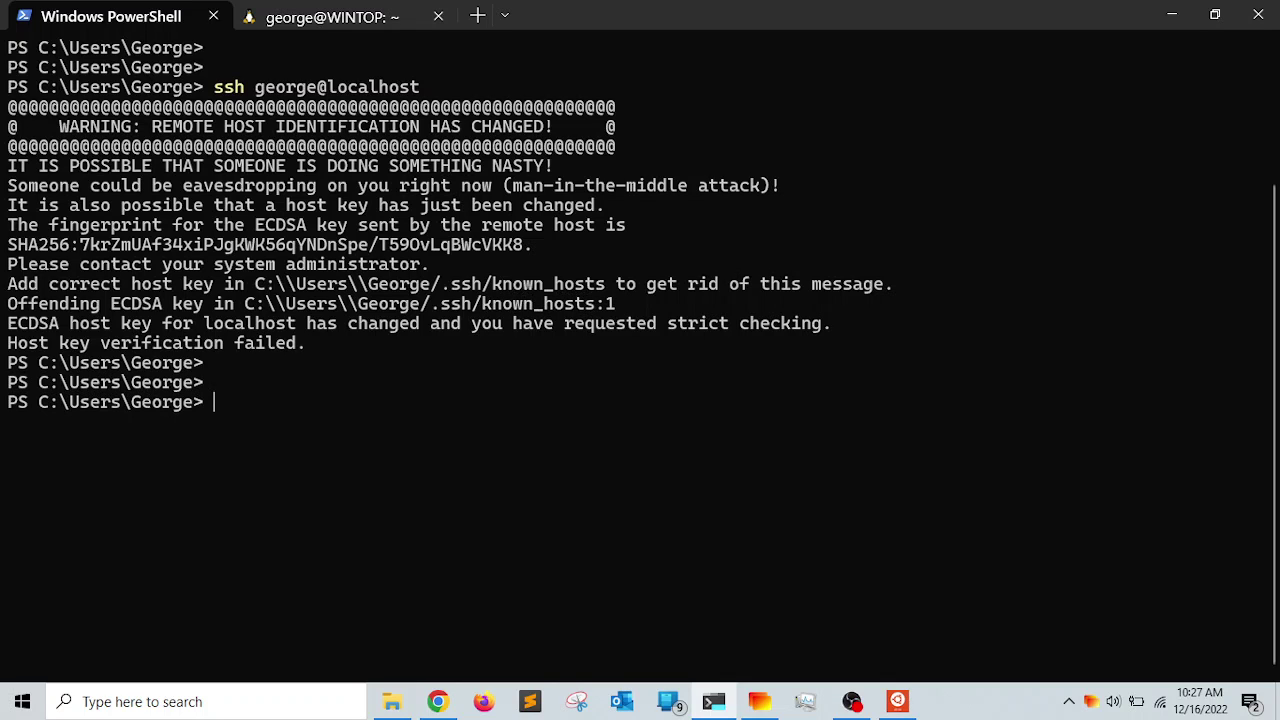
- Switch back to the Ubuntu tab, review the netstat -ant output, and clear the screen
click(322, 22)
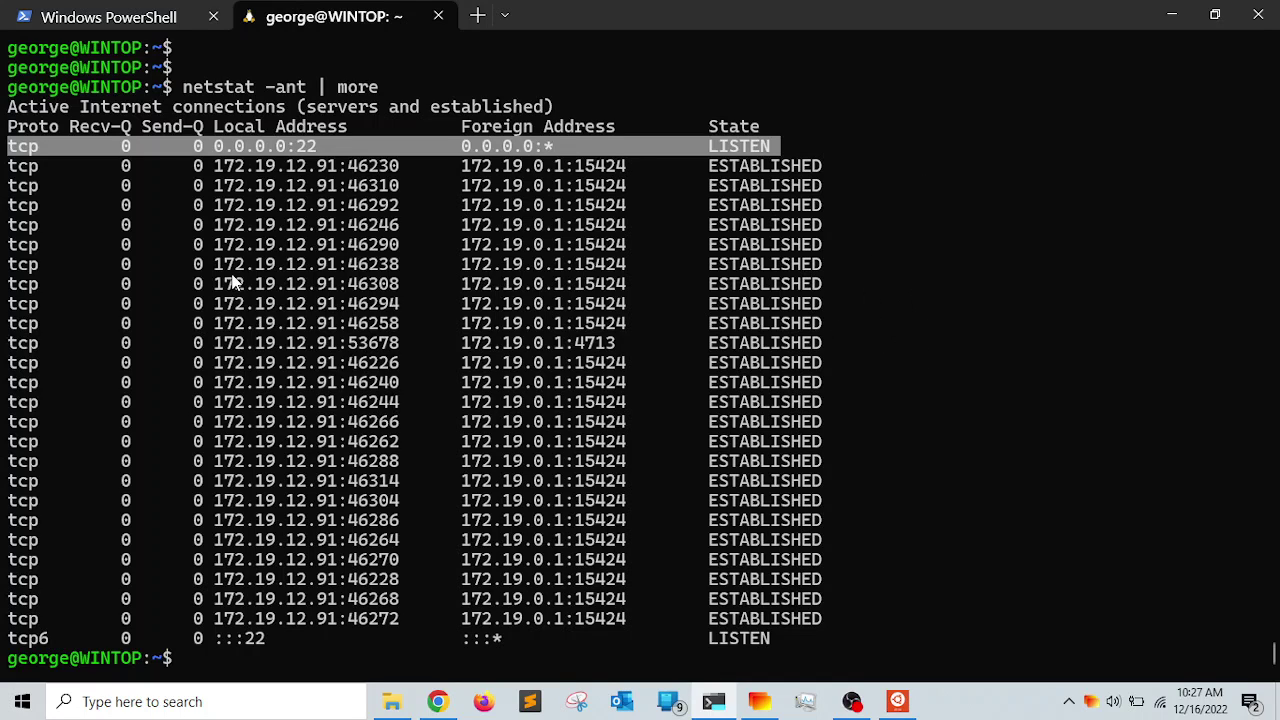
key(Return)
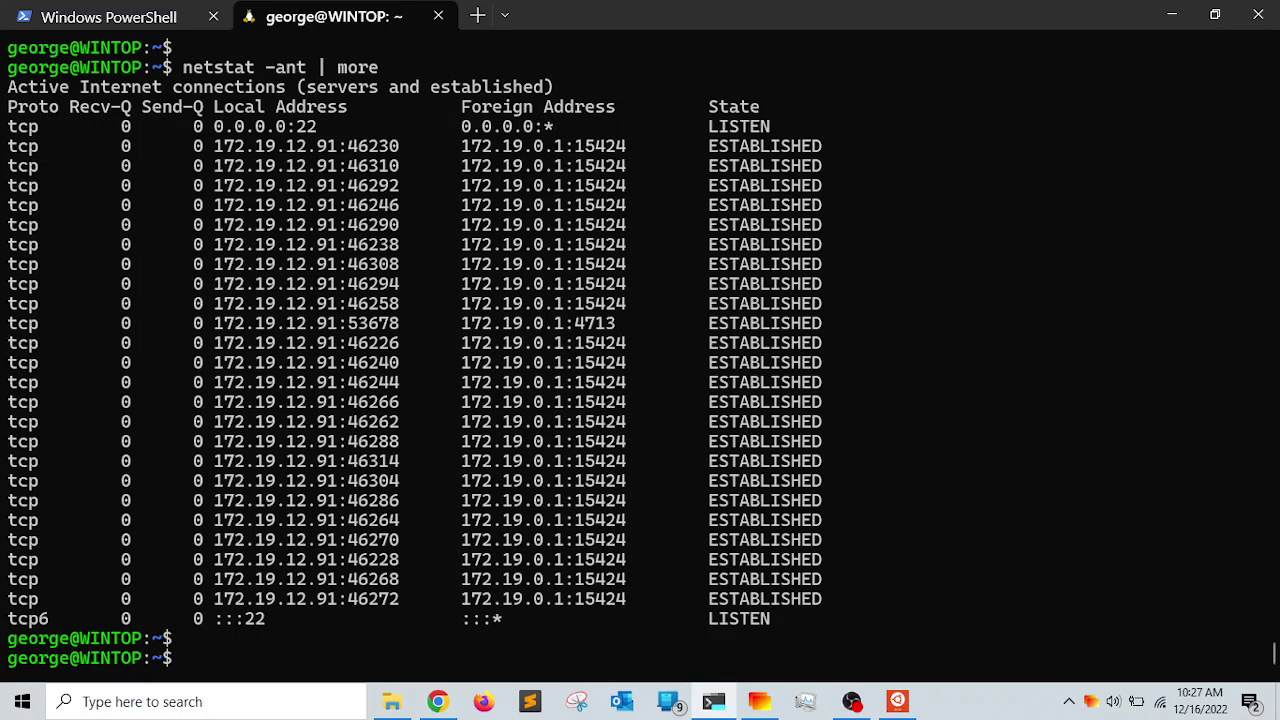
key(ctrl+l)
- Print /etc/resolv.conf and highlight its nameserver address 172.19.0.1
key(Return)
key(Return)
key(Return)
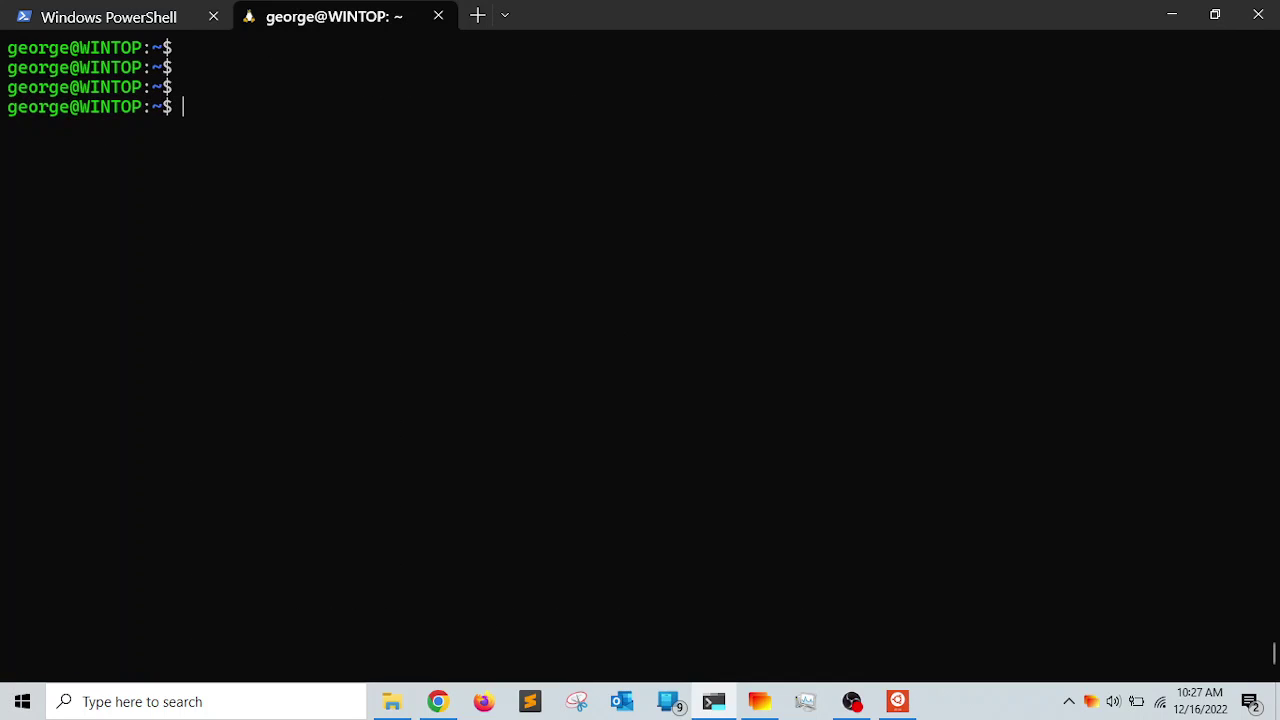
text(cat /etc/res)
key(Tab)
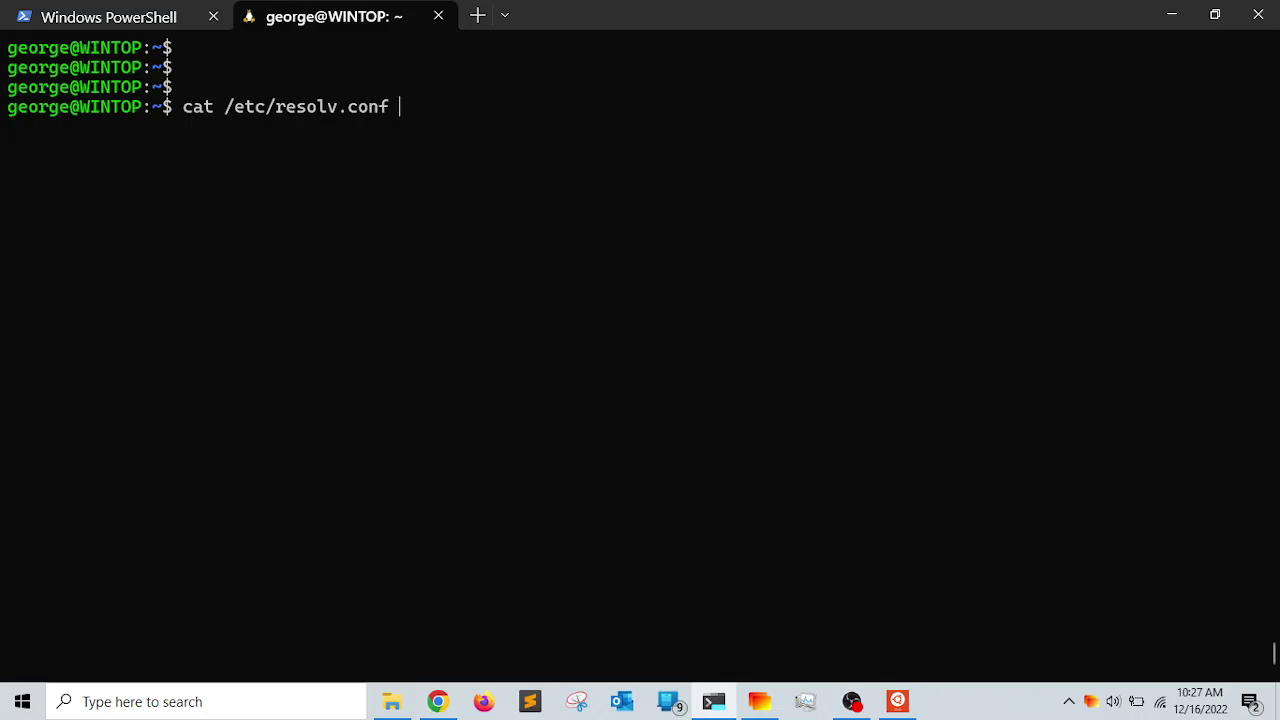
key(Return)
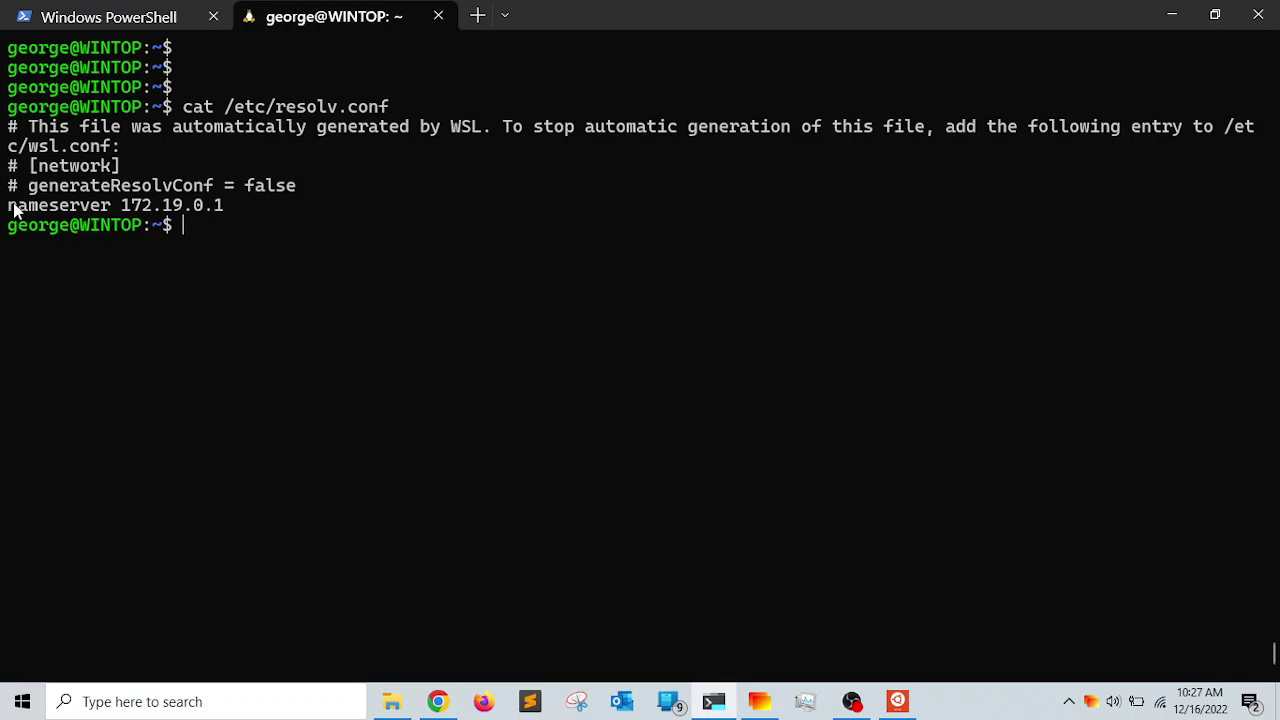
drag(3, 212, 229, 214)
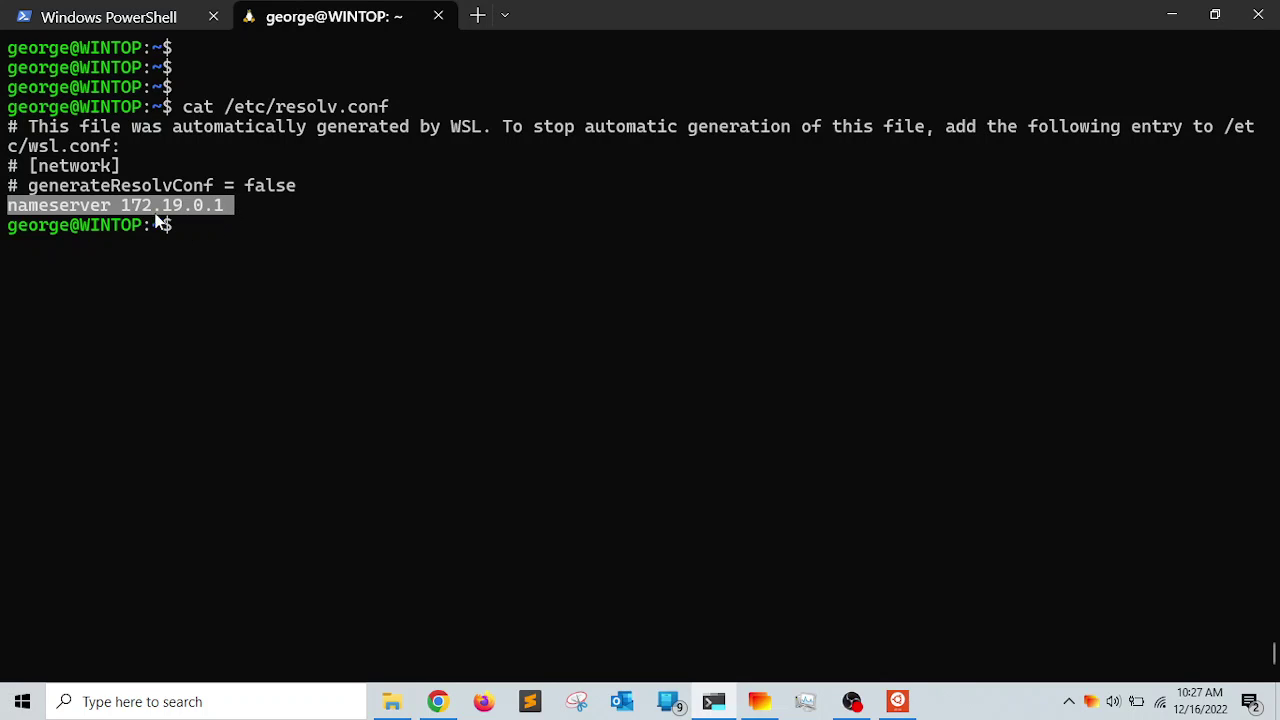
drag(121, 206, 207, 210)
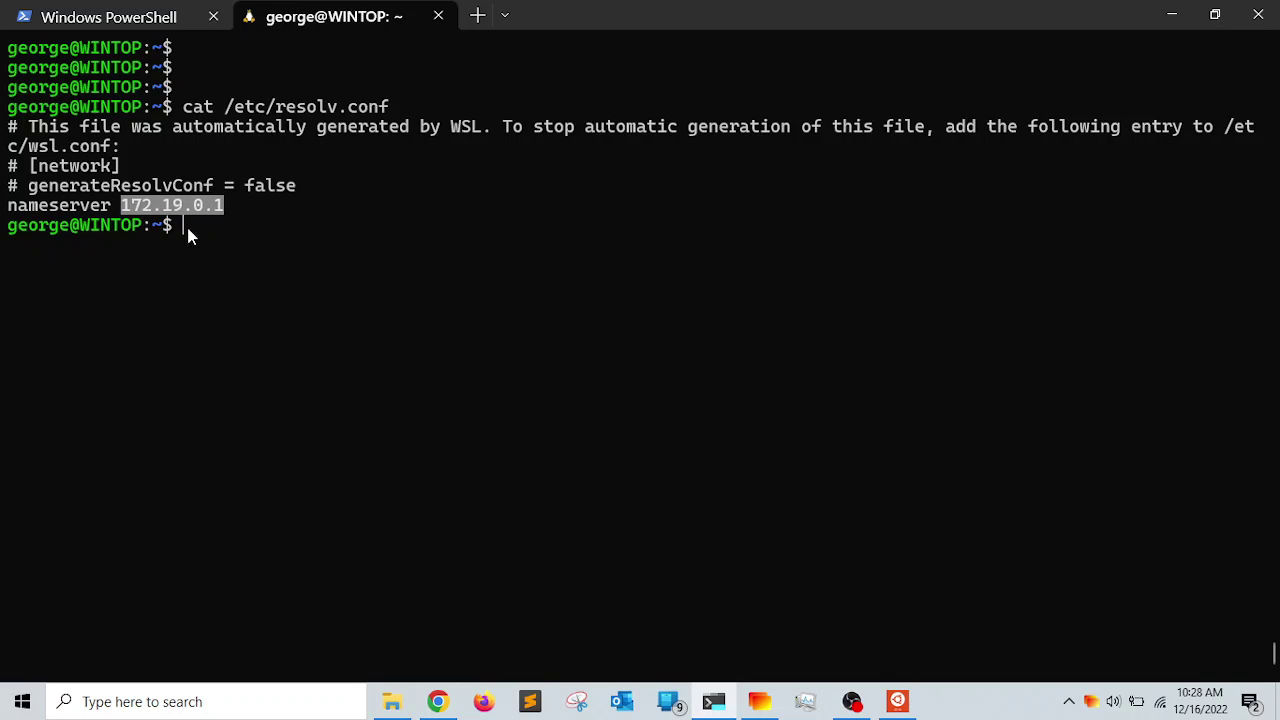
key(ctrl+c)
key(Return)
key(Return)
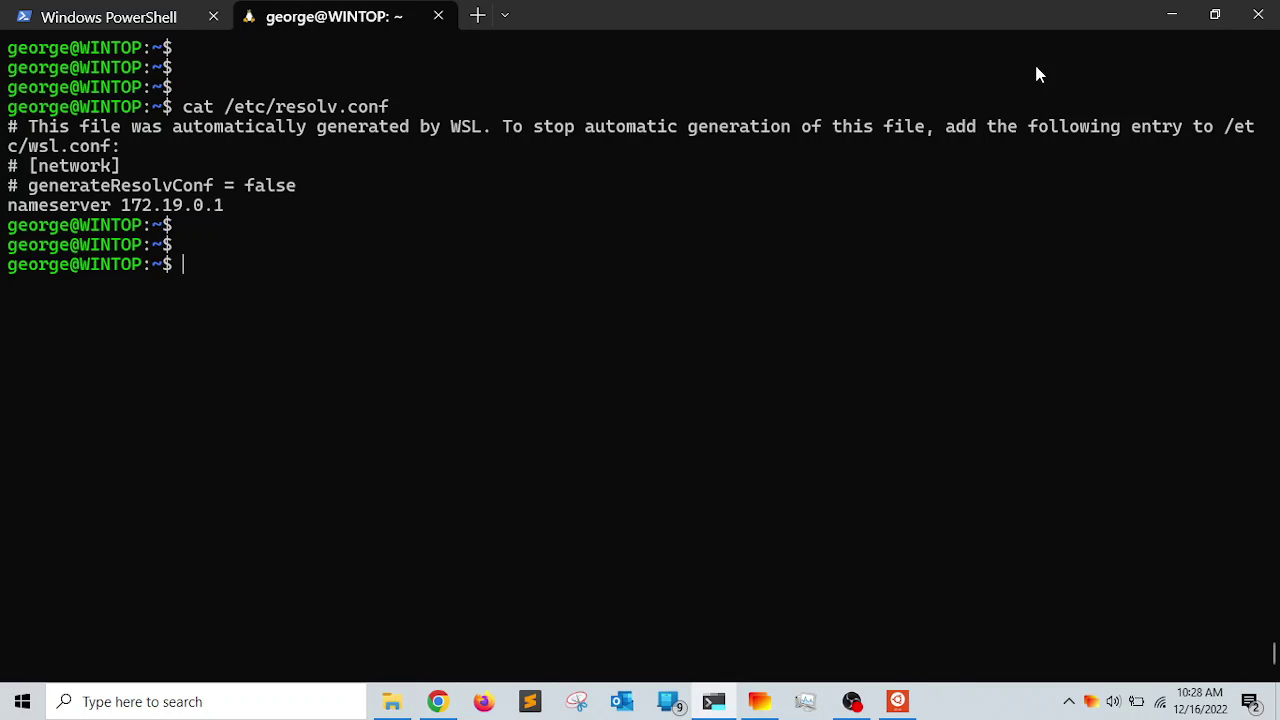
- Ping google.com and stop after 3 of 3 packets received, 0% loss
text(ping google.com)
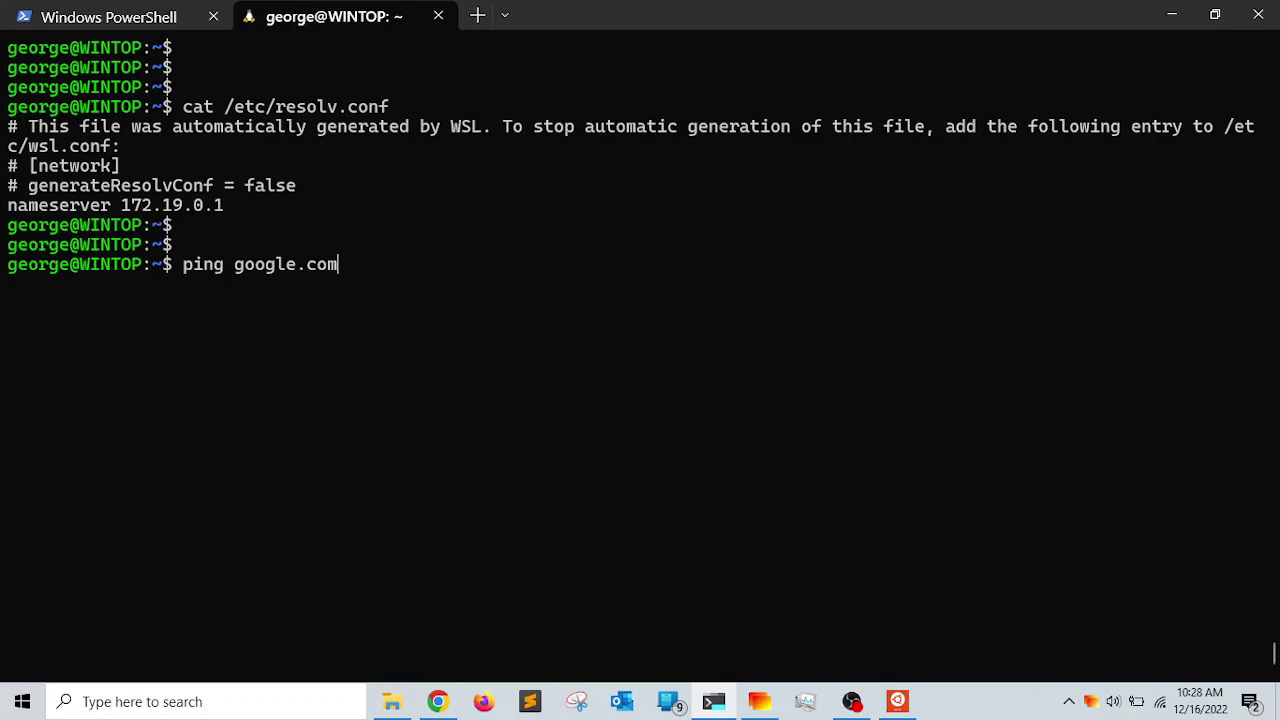
key(Return)
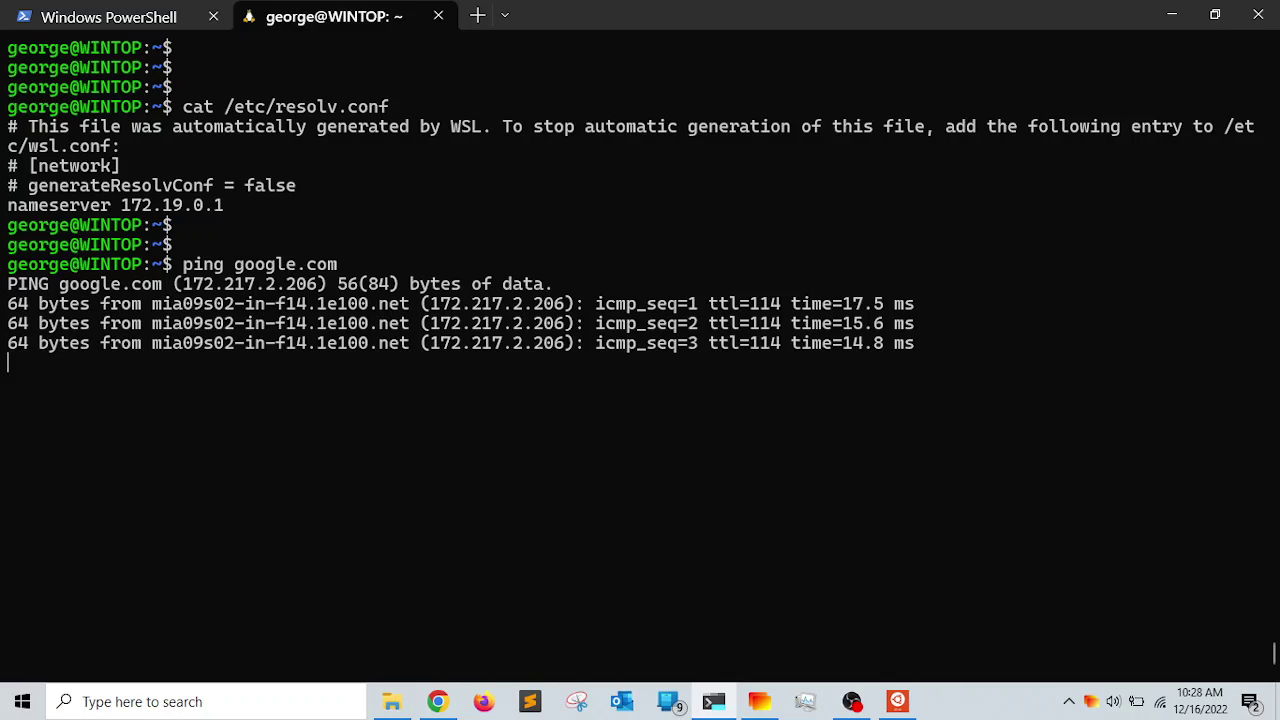
key(ctrl+c)
key(Return)
key(Return)
key(Return)
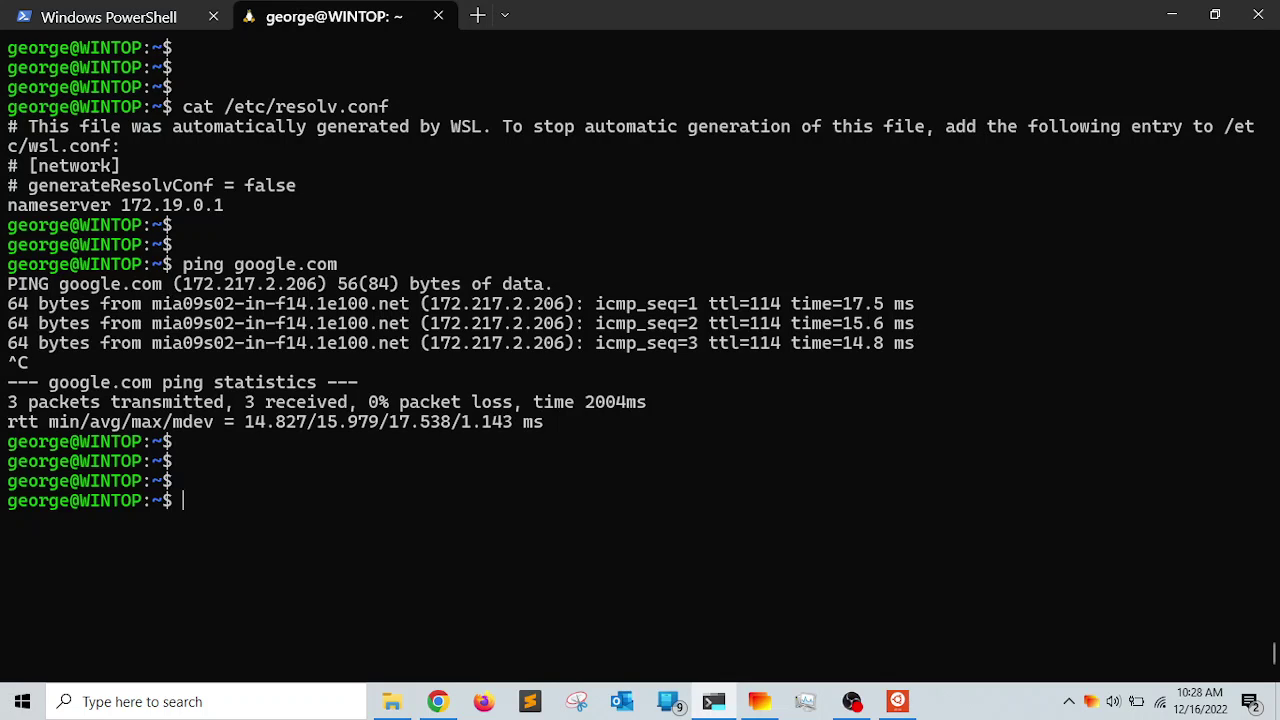
- Run ipconfig in PowerShell, highlight the Wi-Fi default gateway 10.0.0.1, then return to the Ubuntu tab
click(120, 16)
key(Return)
key(Return)
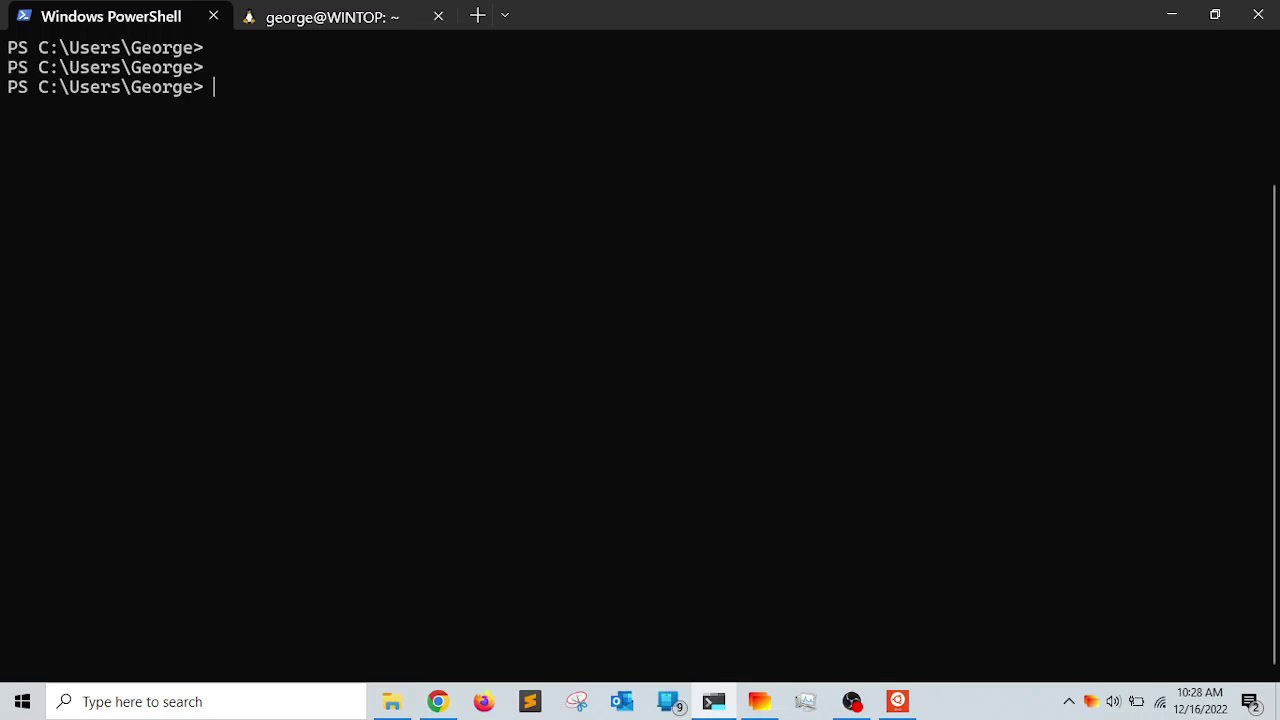
text(ipconfig)
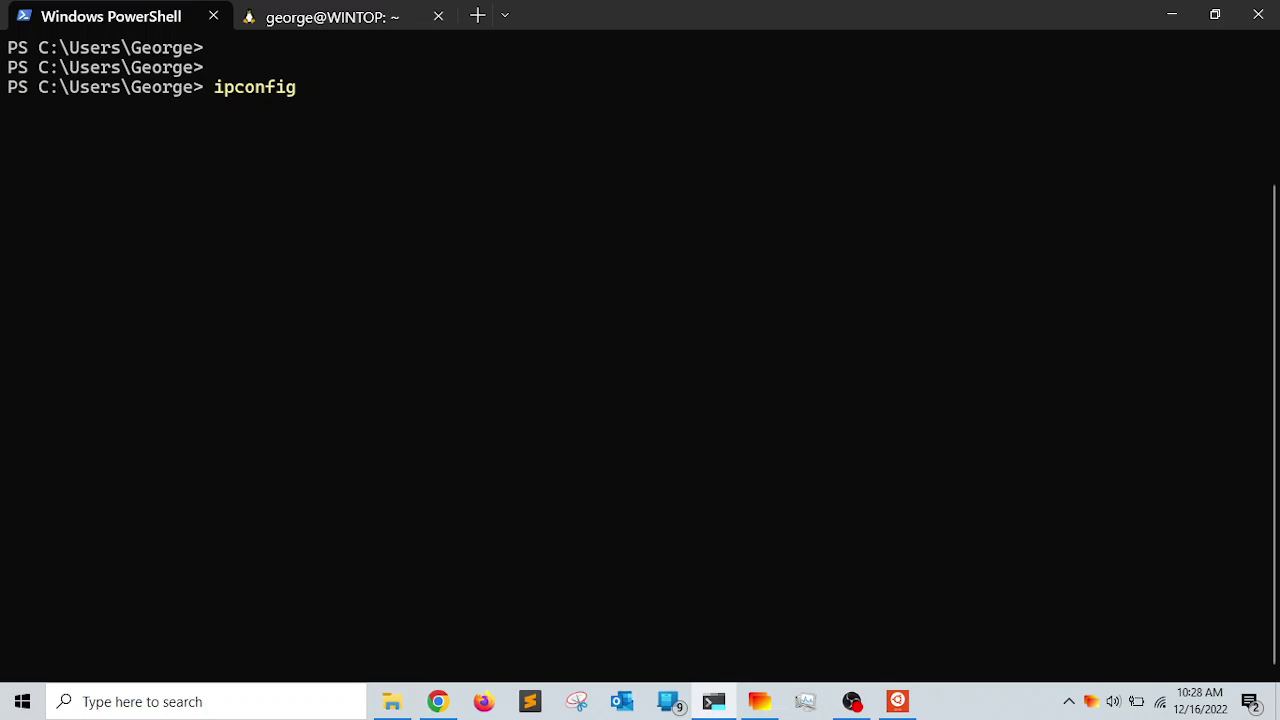
key(Return)
drag(400, 481, 490, 482)
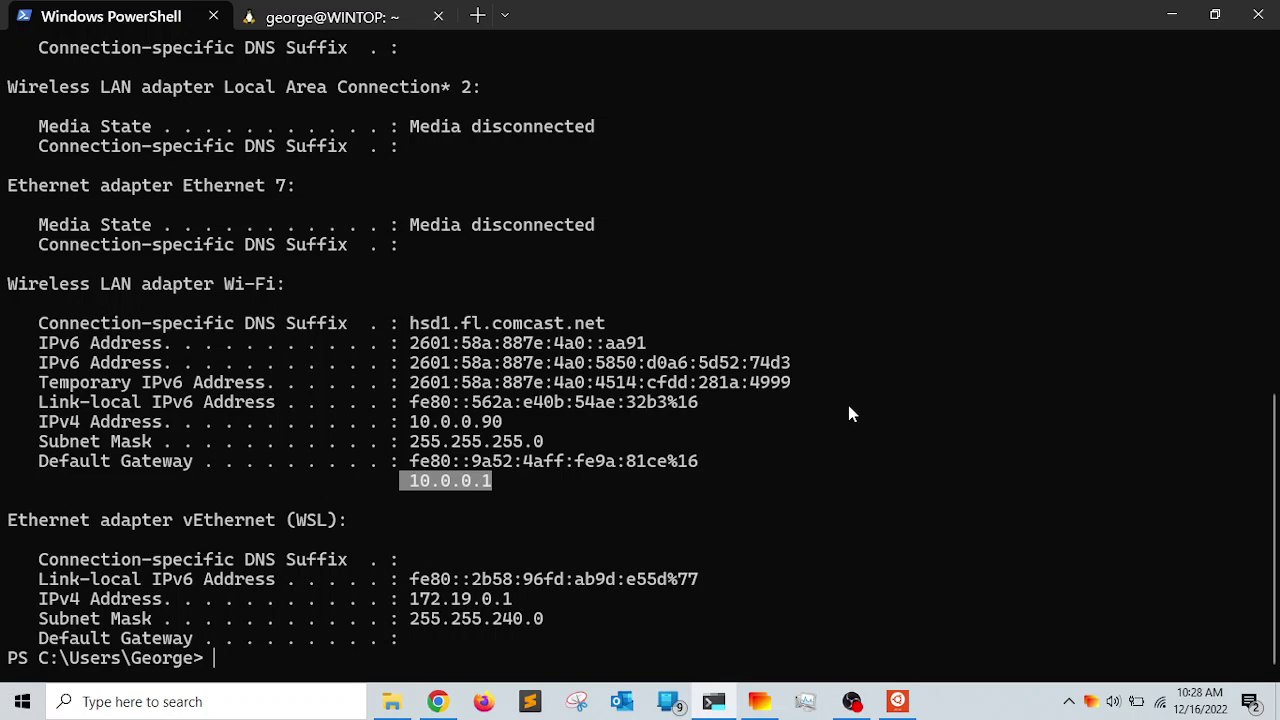
click(335, 16)
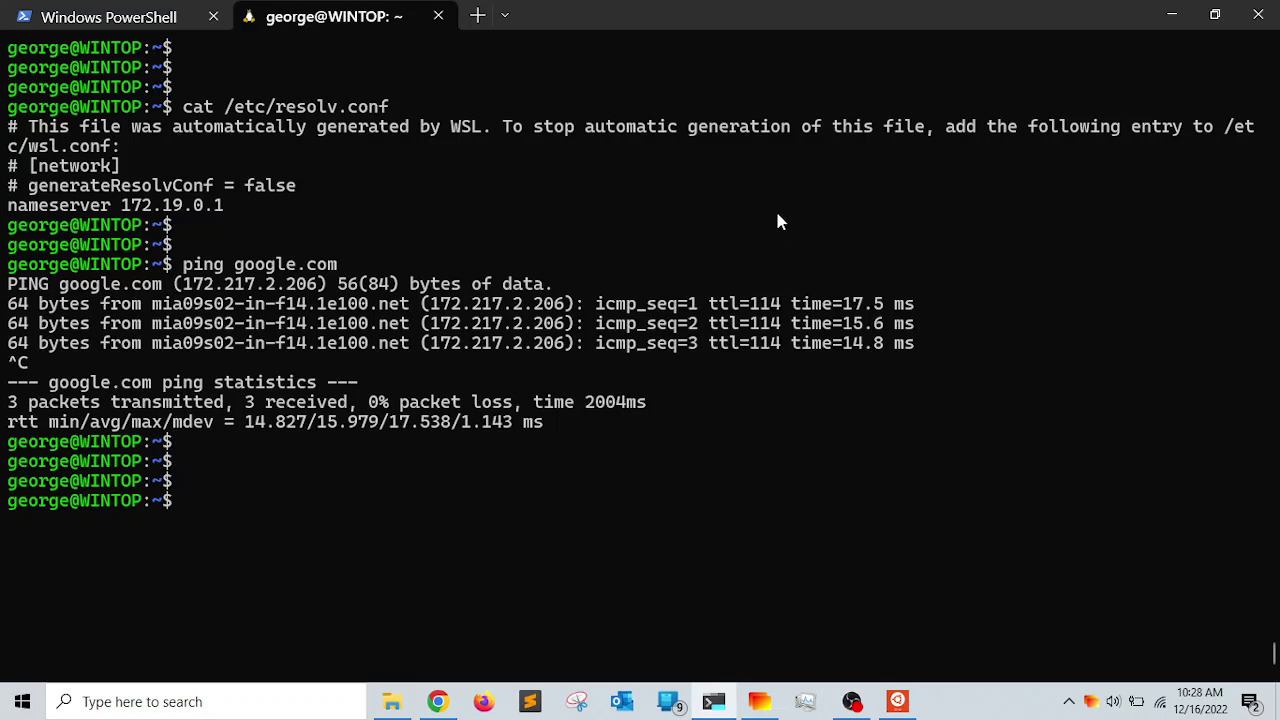
- Ping the router at 10.0.0.1 and stop after 4 replies with 0% loss
key(Return)
key(Return)
text(ping )
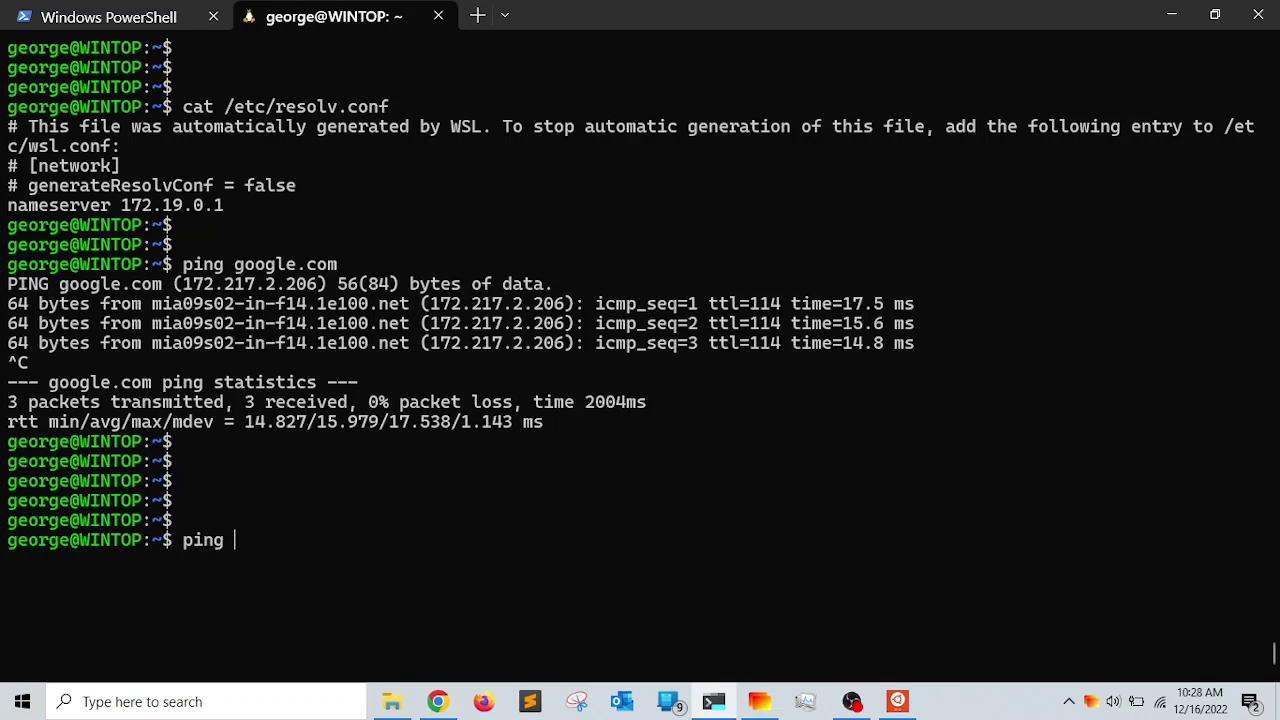
text(10.0.0.1)
key(Return)
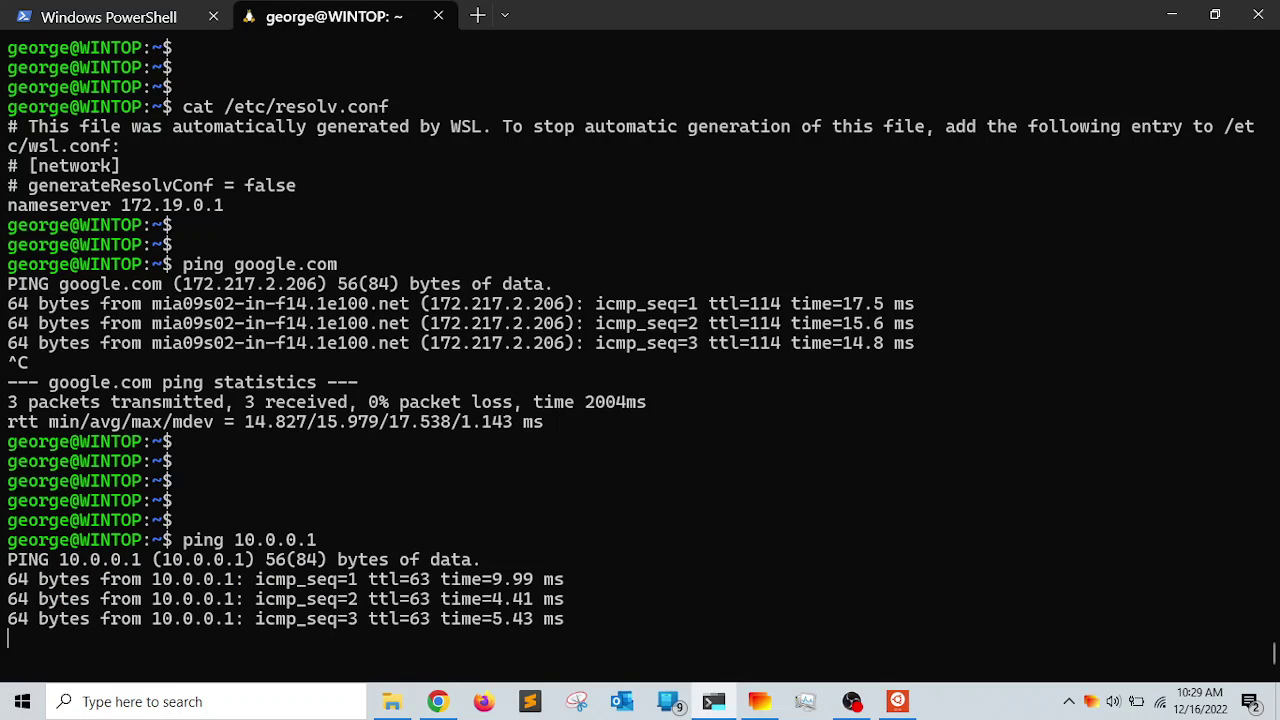
key(ctrl+c)
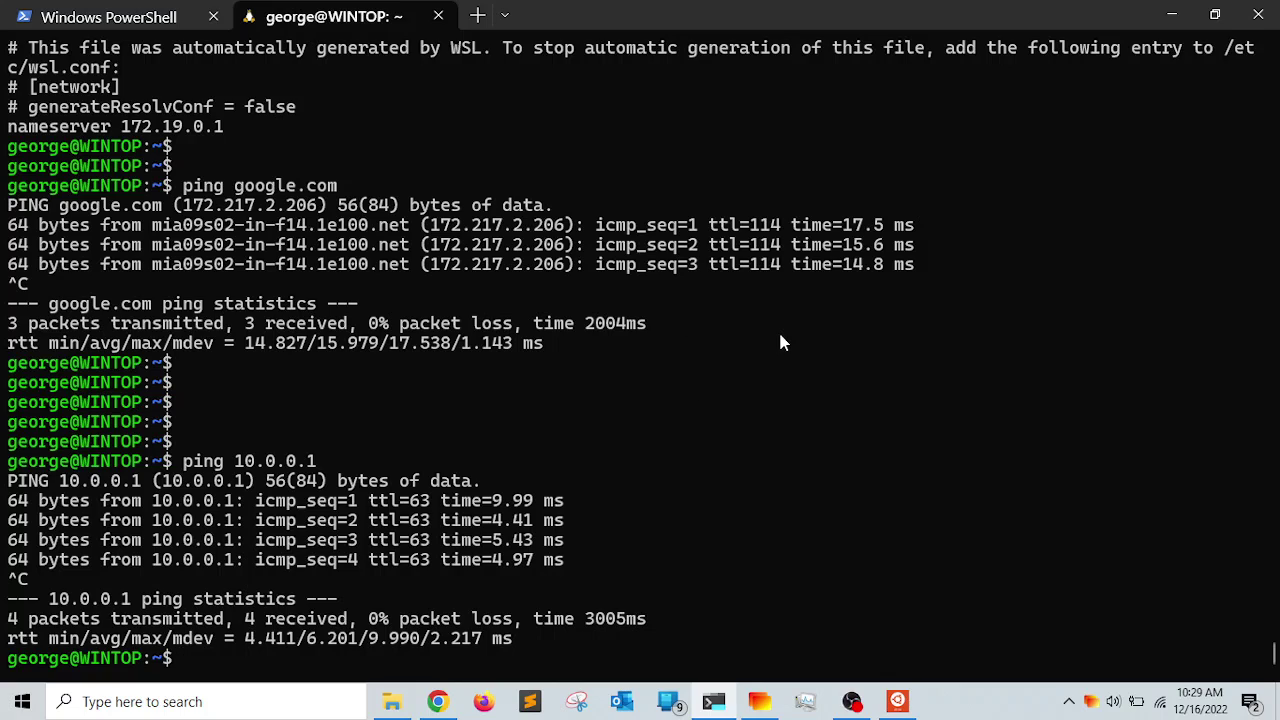